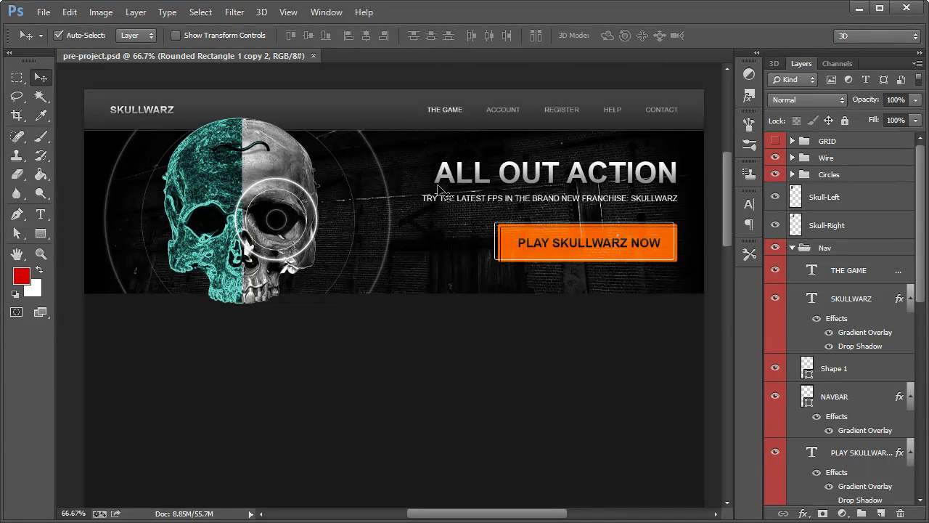
# Step: Stretch the Rectangle 1 hero banner downward to about 152% height
pyautogui.scroll(-2, 371, 207)
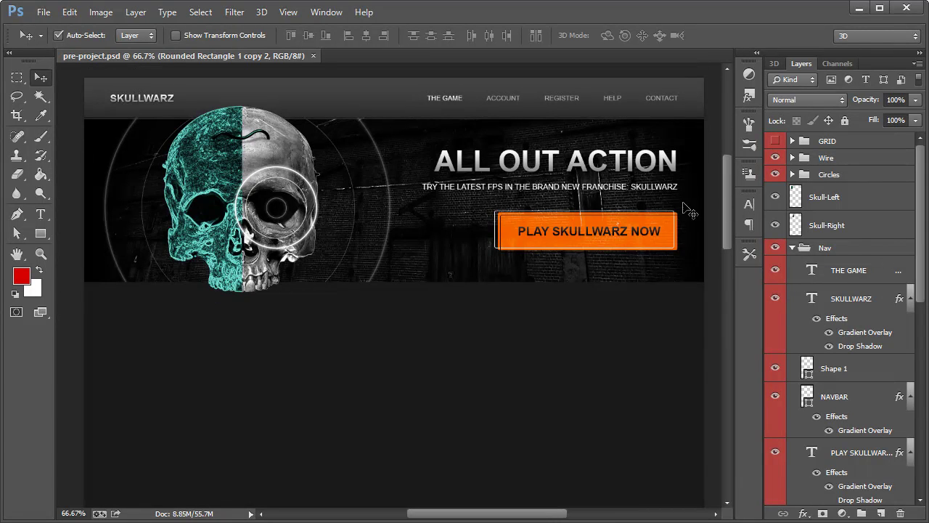
pyautogui.scroll(2, 314, 178)
pyautogui.scroll(-1, 314, 178)
pyautogui.scroll(-1, 361, 181)
pyautogui.scroll(1, 290, 167)
pyautogui.click(24, 80)
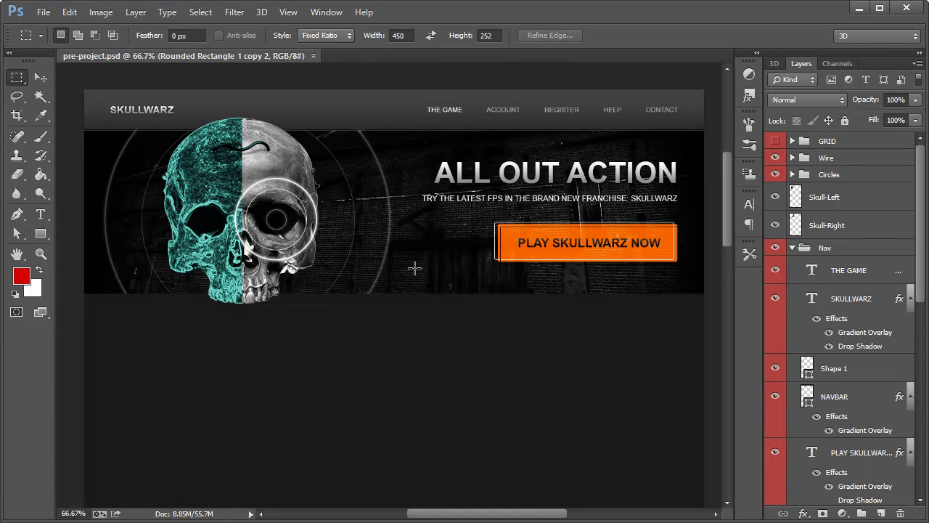
pyautogui.click(41, 78)
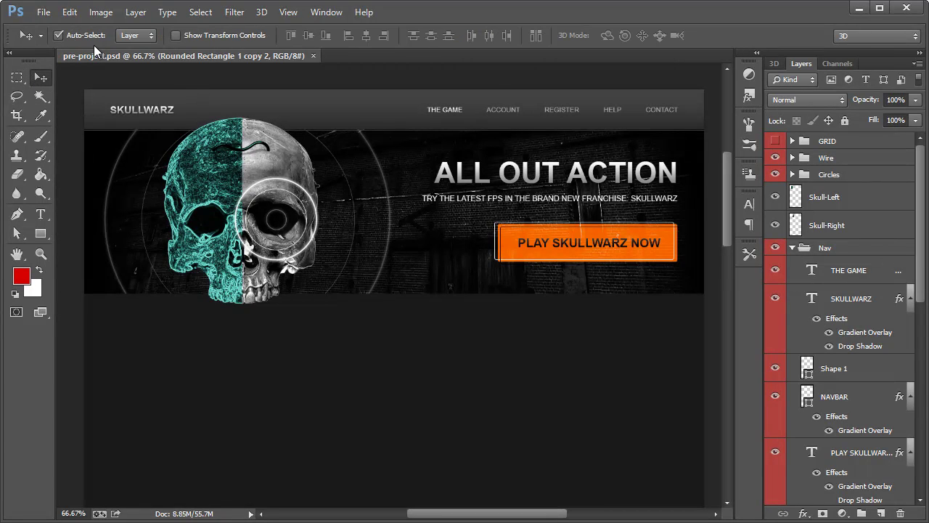
pyautogui.click(423, 271)
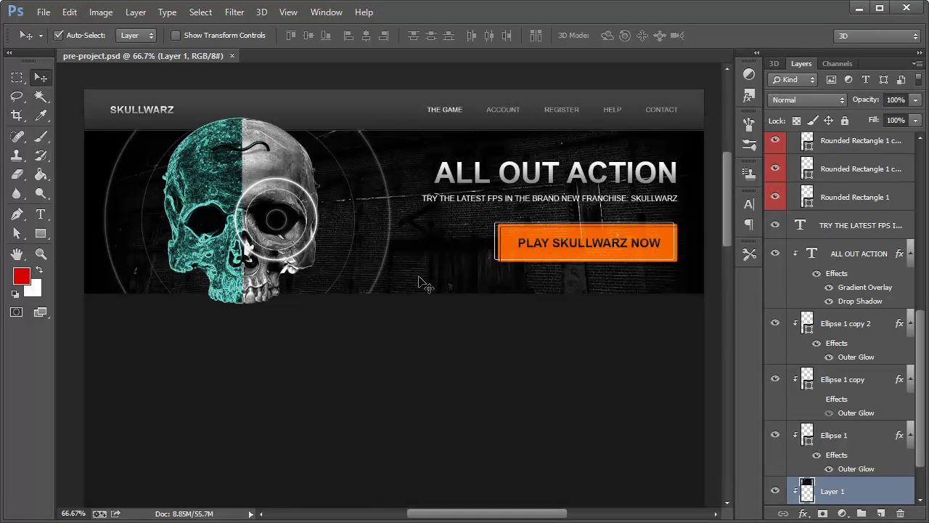
pyautogui.scroll(-3, 831, 458)
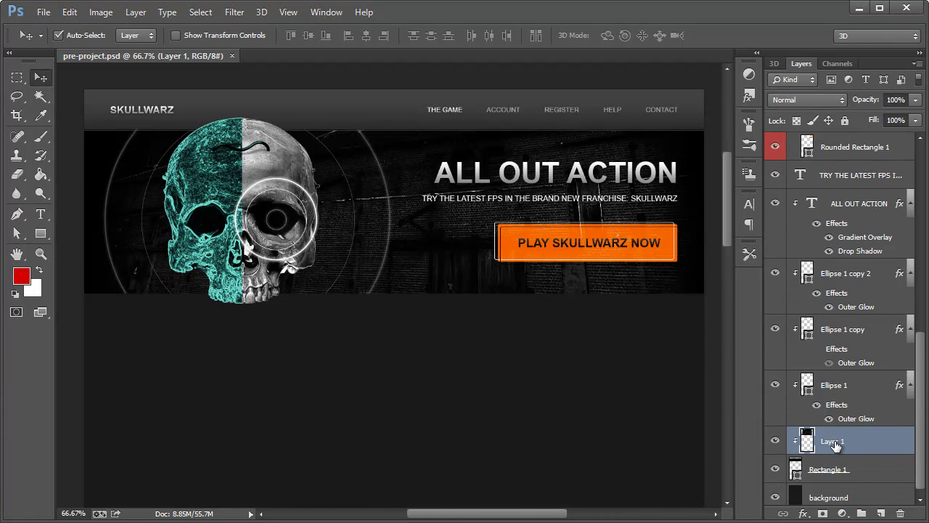
pyautogui.click(831, 471)
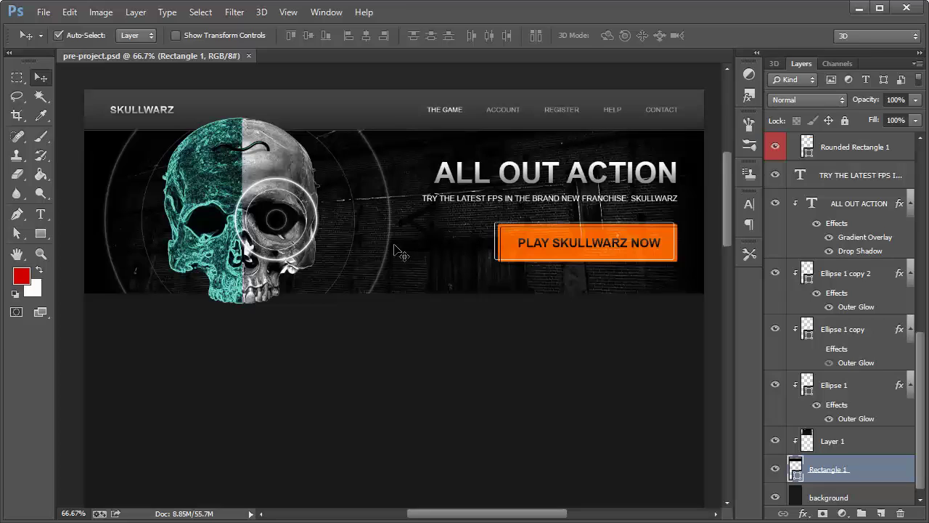
pyautogui.hotkey('ctrl', 't')
pyautogui.moveTo(395, 295); pyautogui.dragTo(398, 410)
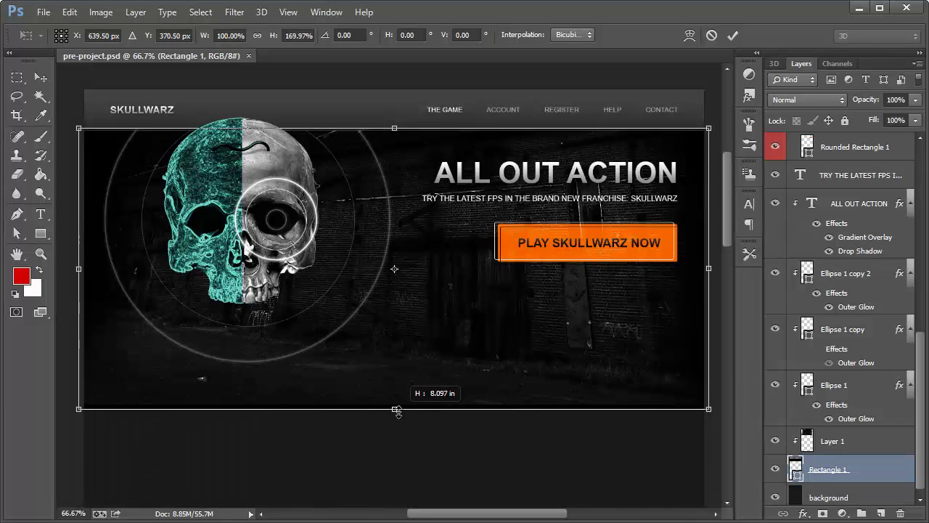
pyautogui.click(42, 77)
pyautogui.click(300, 173)
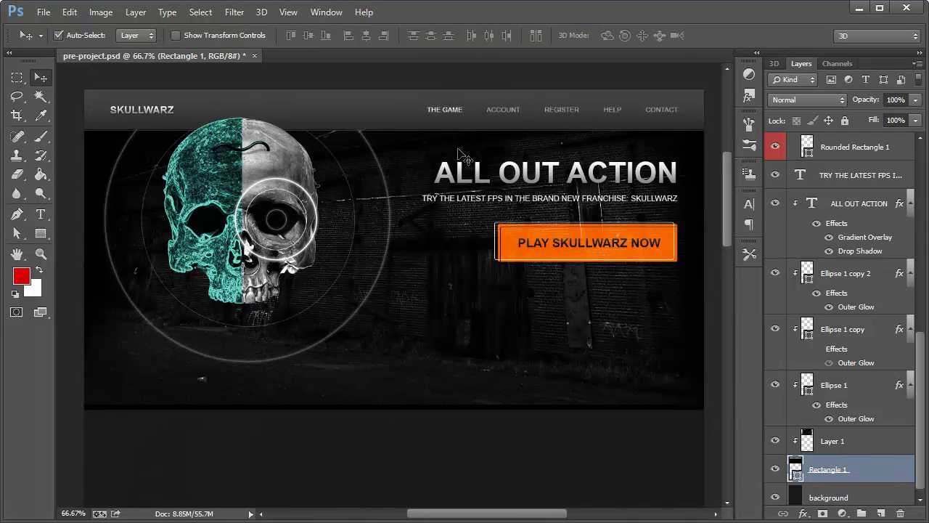
# Step: Readjust the Rectangle 1 banner's bottom edge to about 131% height
pyautogui.scroll(-1, 473, 287)
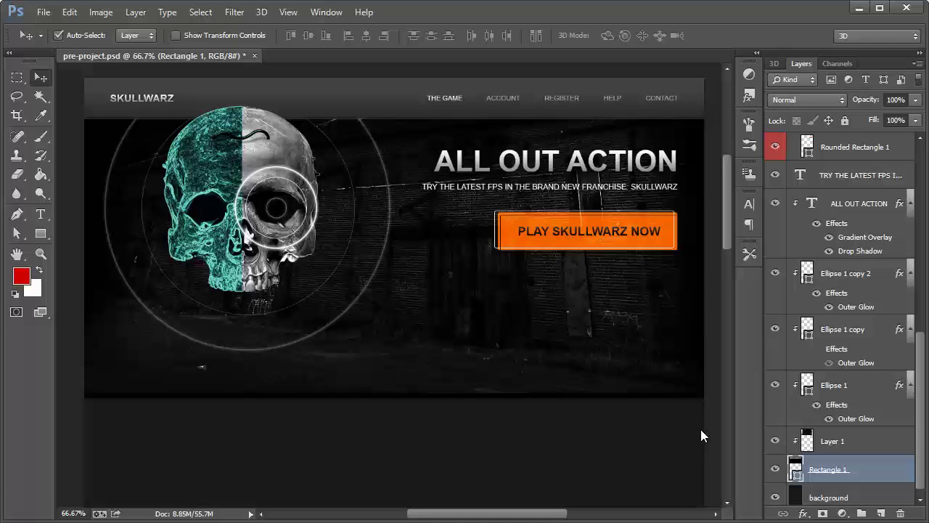
pyautogui.hotkey('ctrl', 't')
pyautogui.moveTo(394, 399); pyautogui.dragTo(394, 390)
pyautogui.click(41, 78)
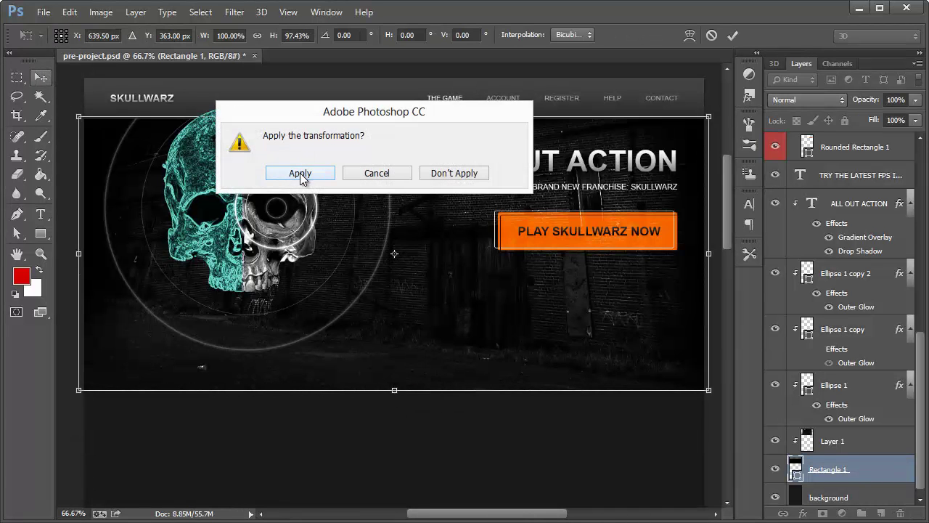
pyautogui.click(377, 174)
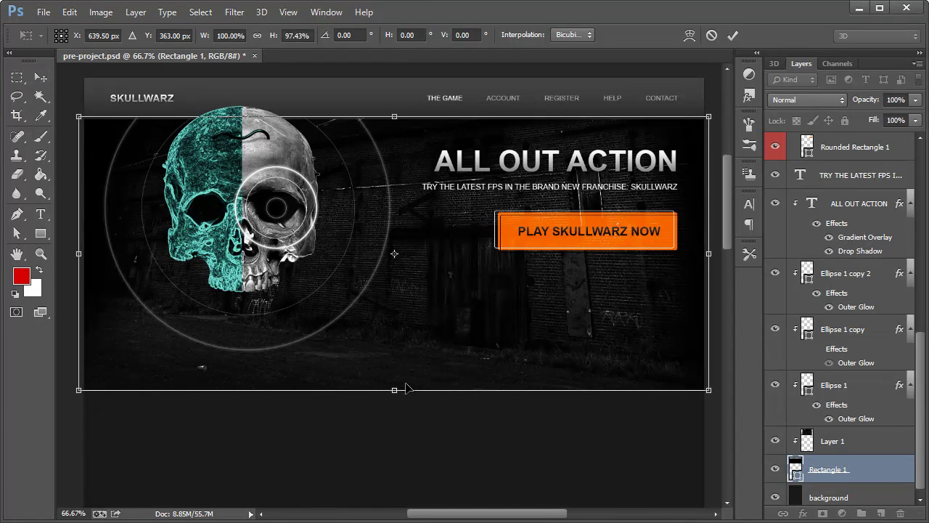
pyautogui.moveTo(394, 398); pyautogui.dragTo(394, 495)
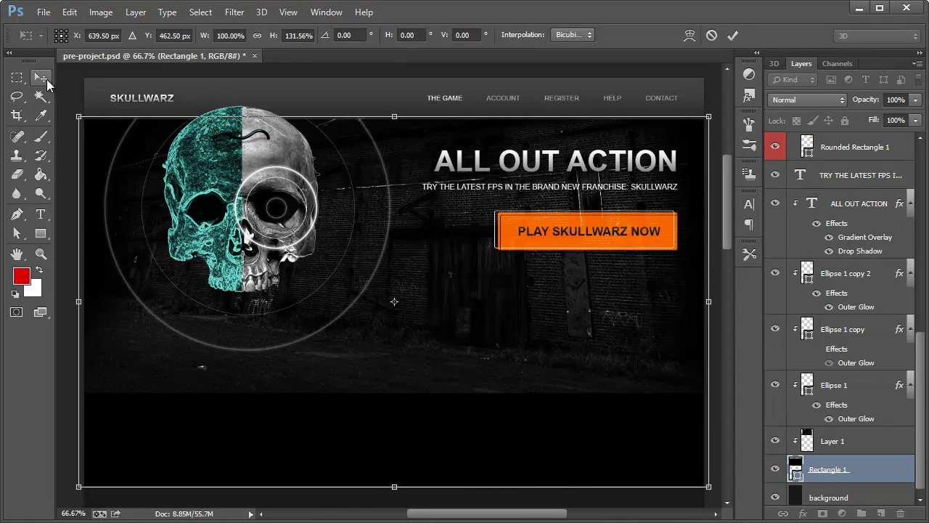
pyautogui.click(42, 78)
pyautogui.click(303, 172)
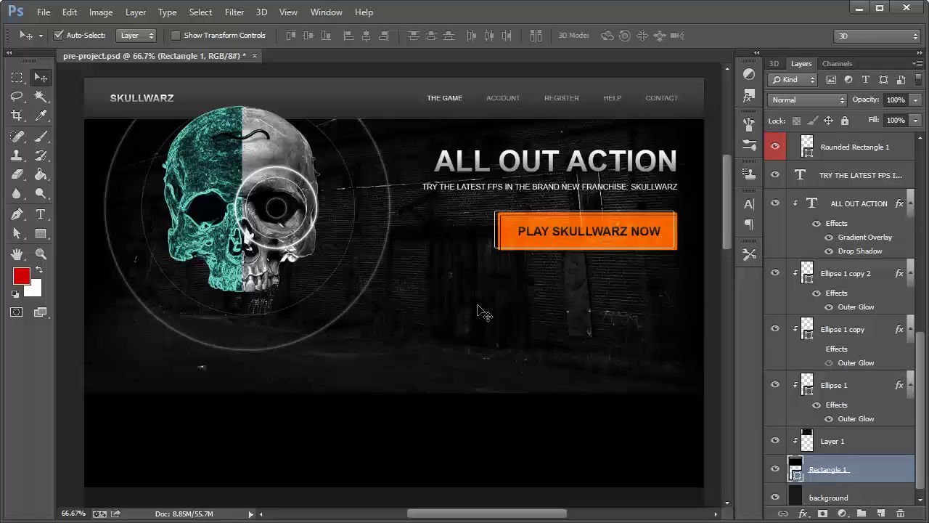
# Step: Move the brick building photo on Layer 1 down to fill the taller banner
pyautogui.click(480, 310)
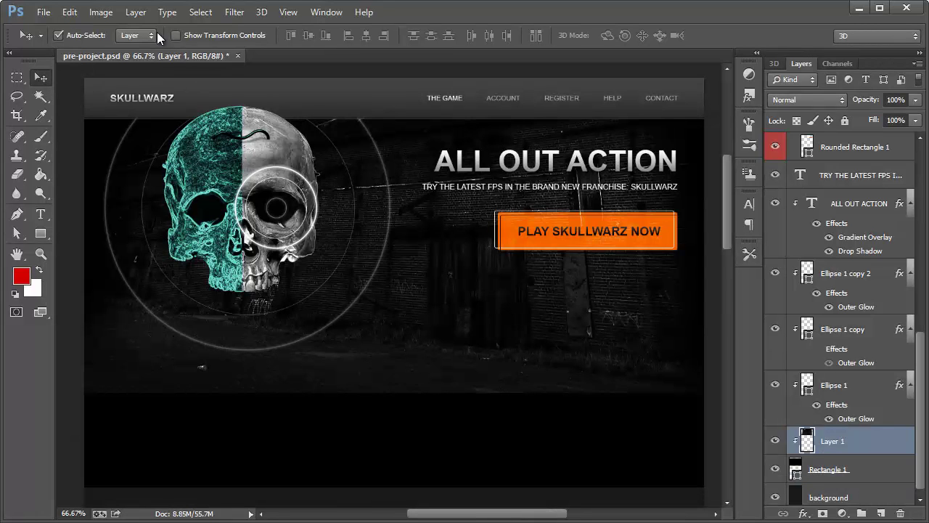
pyautogui.moveTo(510, 332); pyautogui.dragTo(484, 336)
pyautogui.click(484, 336)
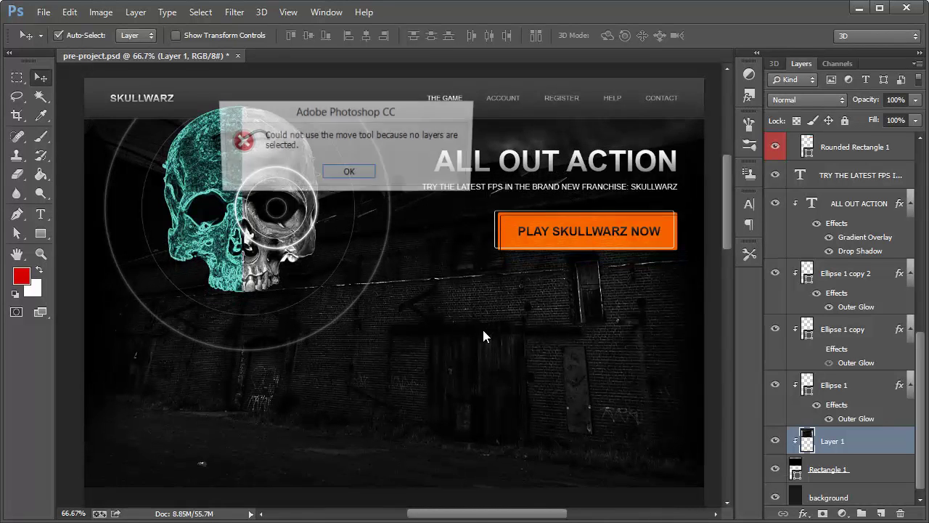
pyautogui.press('Return')
pyautogui.moveTo(517, 309); pyautogui.dragTo(508, 290)
pyautogui.scroll(-2, 512, 281)
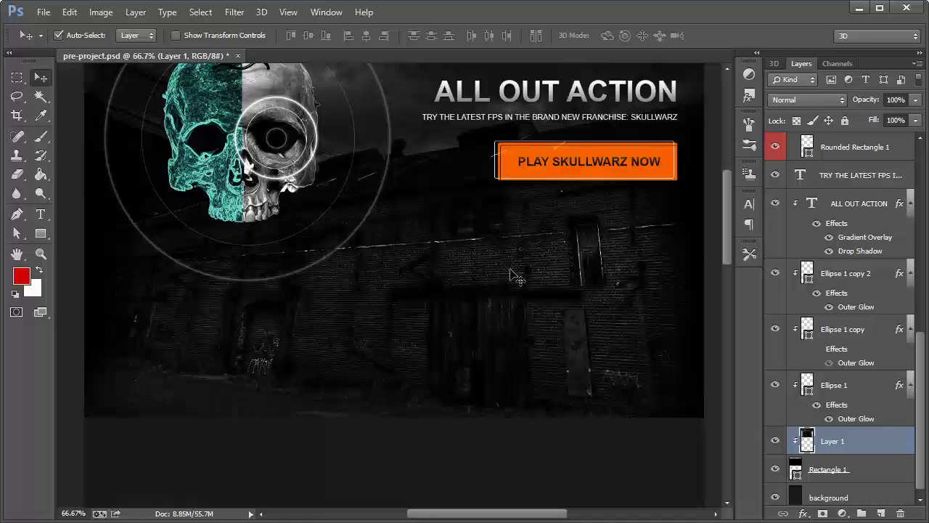
pyautogui.scroll(3, 513, 280)
pyautogui.scroll(-2, 514, 277)
pyautogui.scroll(1, 517, 277)
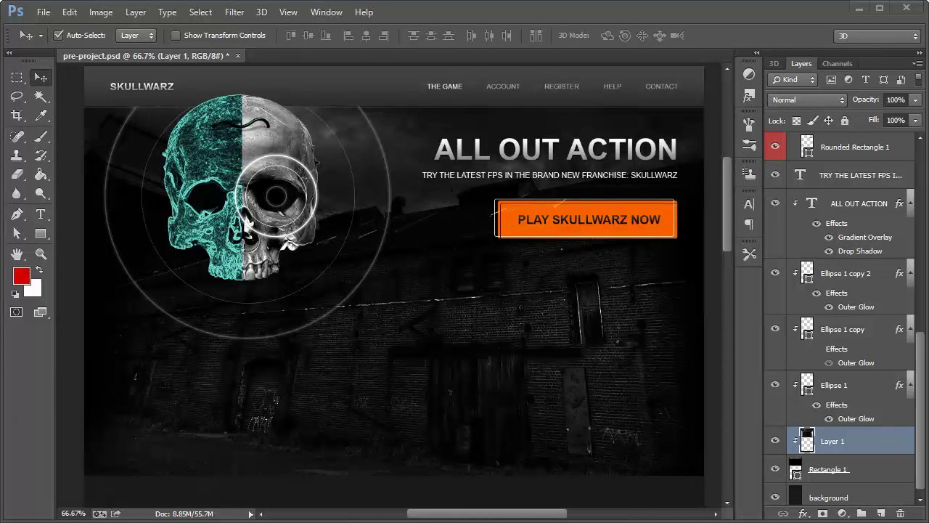
# Step: Switch to Chrome and check the blood splatter brushes page's web address
pyautogui.click(861, 8)
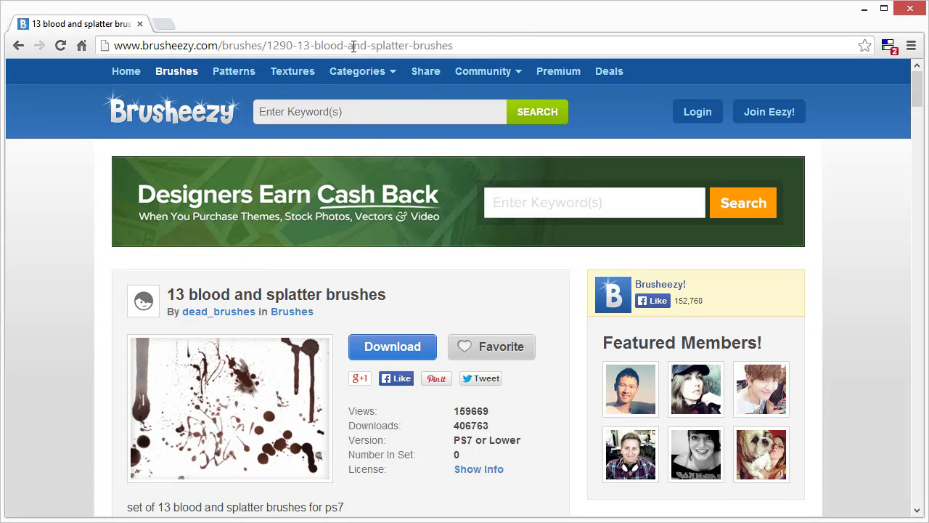
pyautogui.click(154, 44)
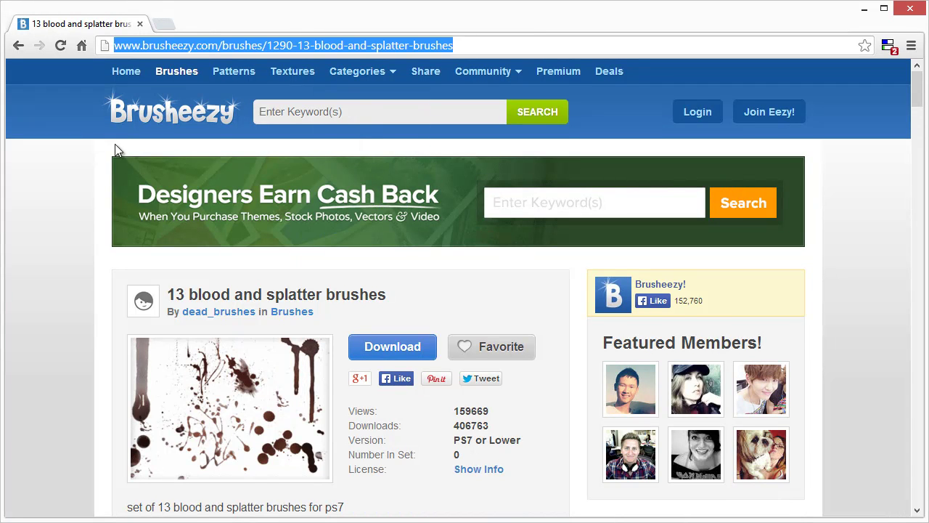
pyautogui.scroll(-1, 94, 182)
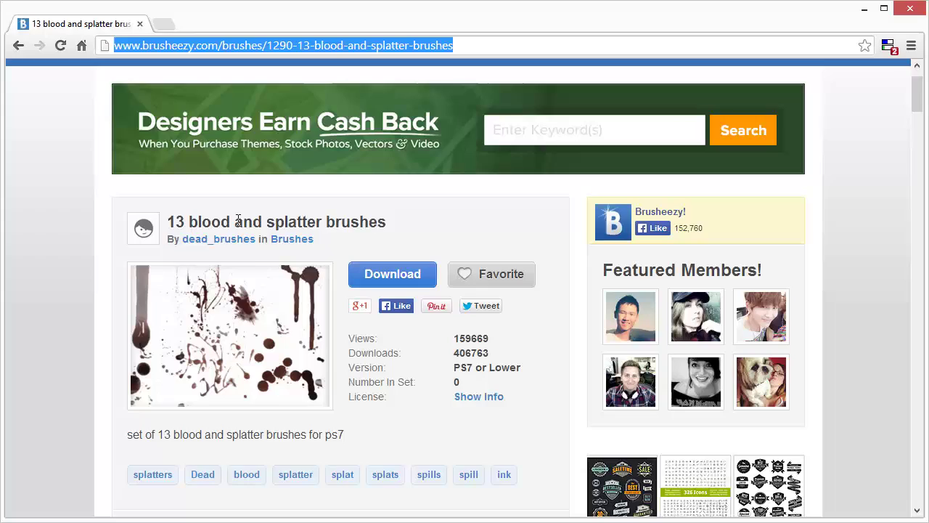
# Step: Return to the blood spatter search results and open the '13 blood and splatter brushes' Brusheezy page
pyautogui.click(22, 48)
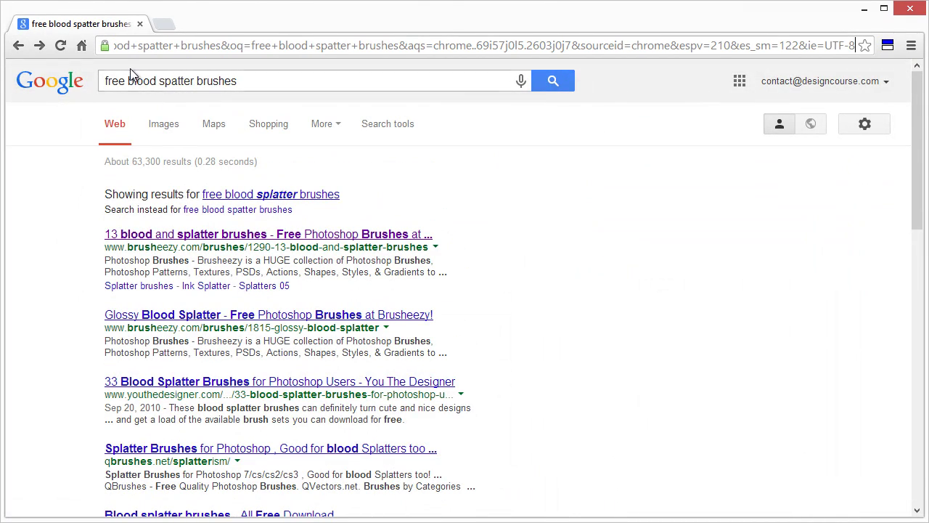
pyautogui.scroll(-6, 279, 301)
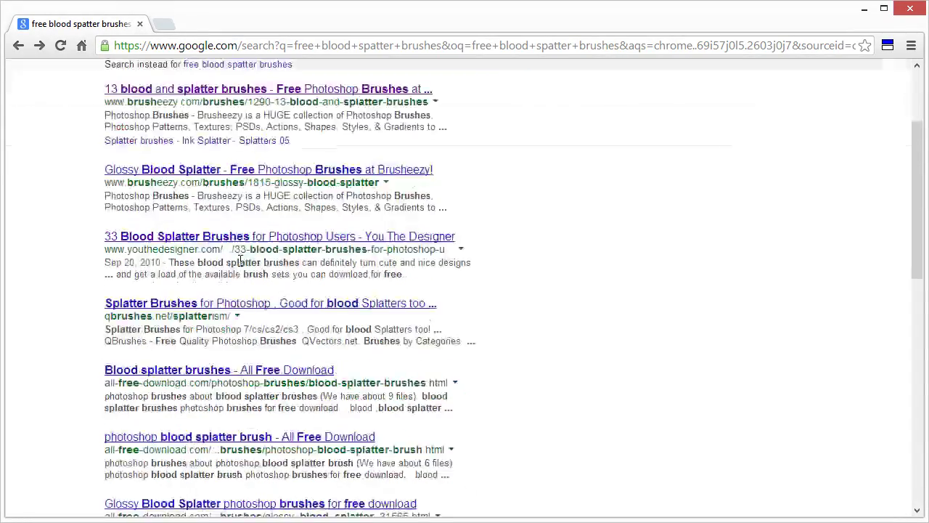
pyautogui.scroll(6, 279, 301)
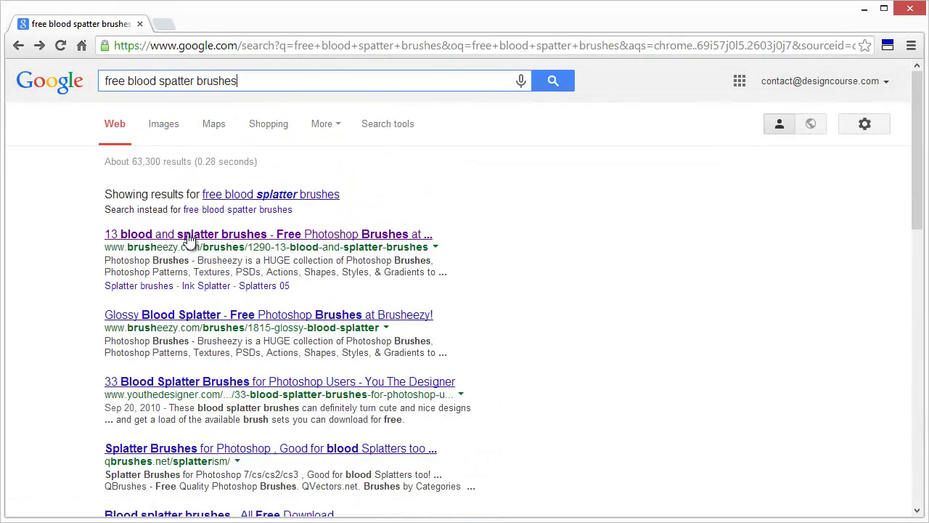
pyautogui.click(190, 235)
pyautogui.scroll(-3, 353, 213)
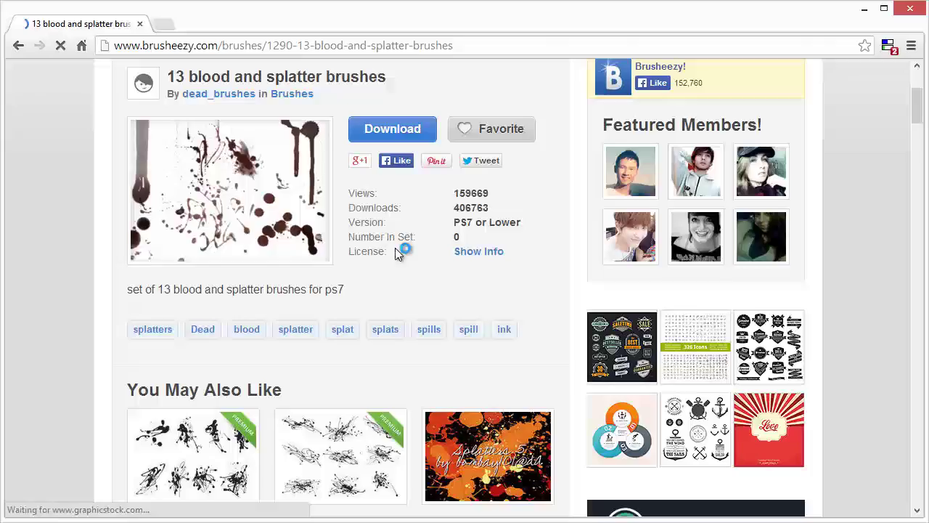
pyautogui.scroll(-4, 85, 217)
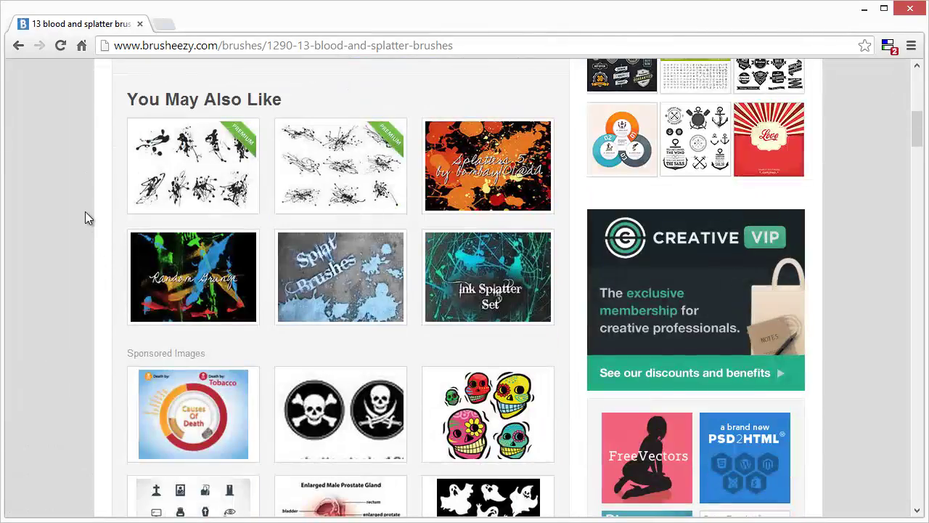
pyautogui.scroll(5, 85, 217)
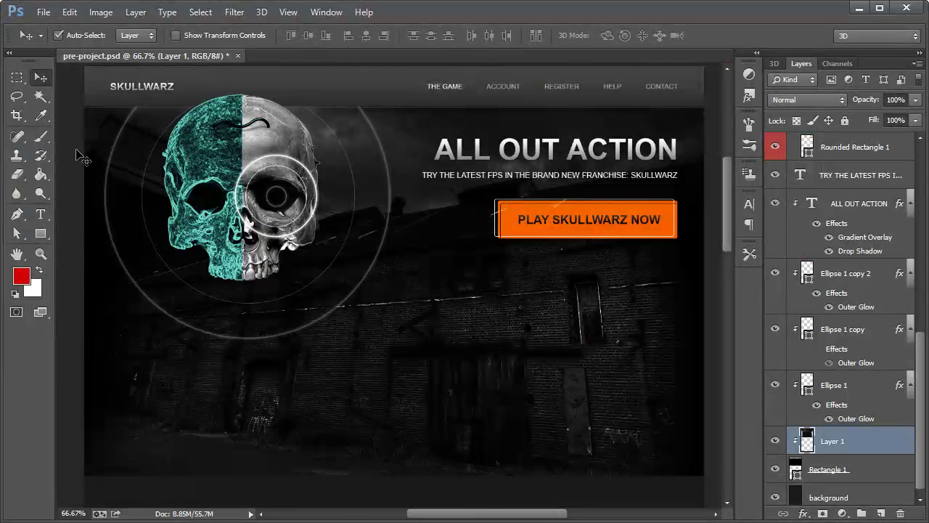
pyautogui.click(41, 138)
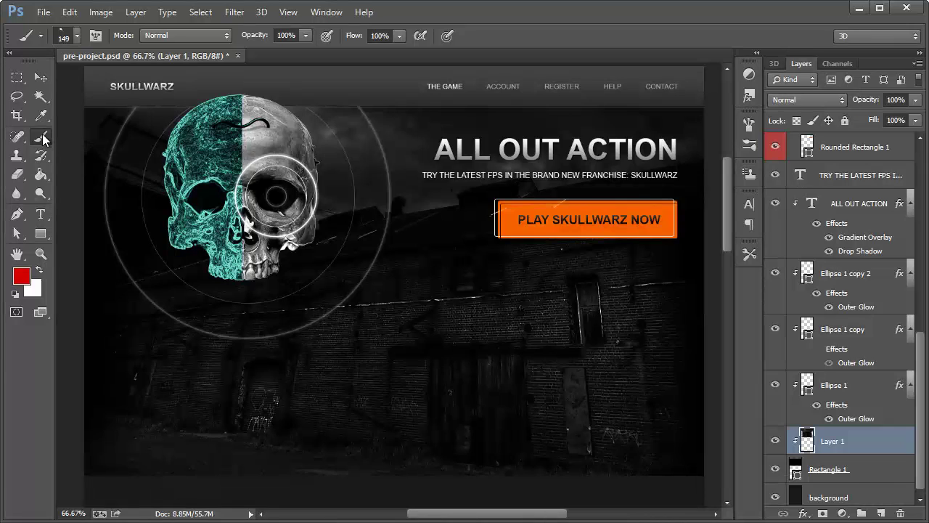
pyautogui.click(77, 36)
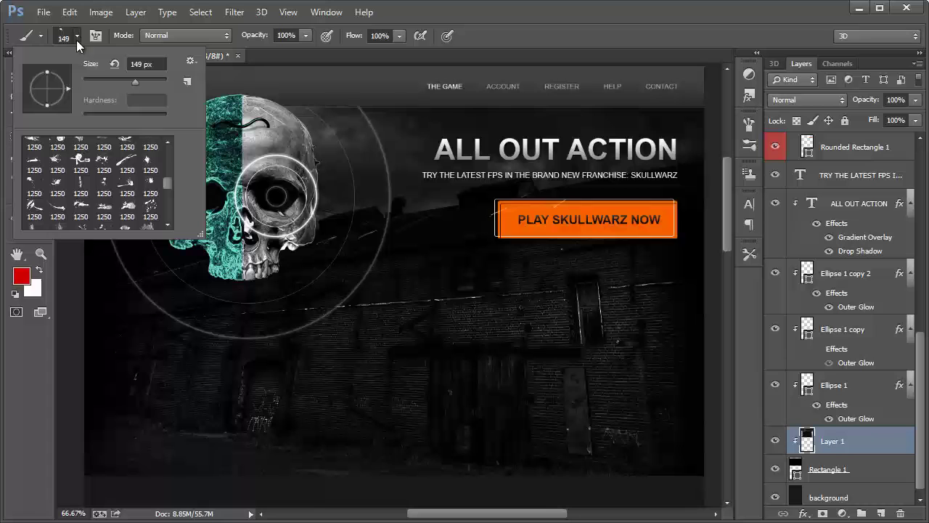
pyautogui.moveTo(169, 176)
pyautogui.mouseDown()
pyautogui.moveTo(172, 155)
pyautogui.moveTo(176, 209)
pyautogui.moveTo(178, 146)
pyautogui.mouseUp()
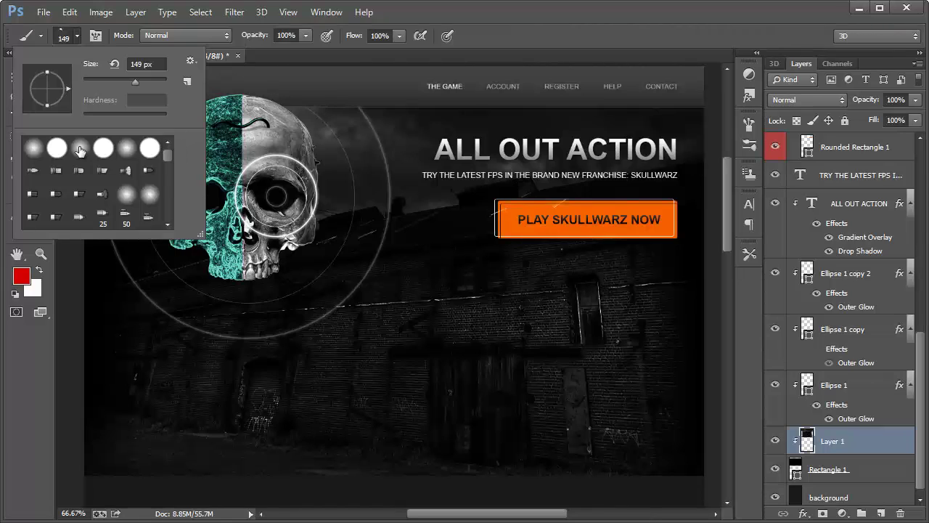
pyautogui.moveTo(168, 163); pyautogui.dragTo(166, 180)
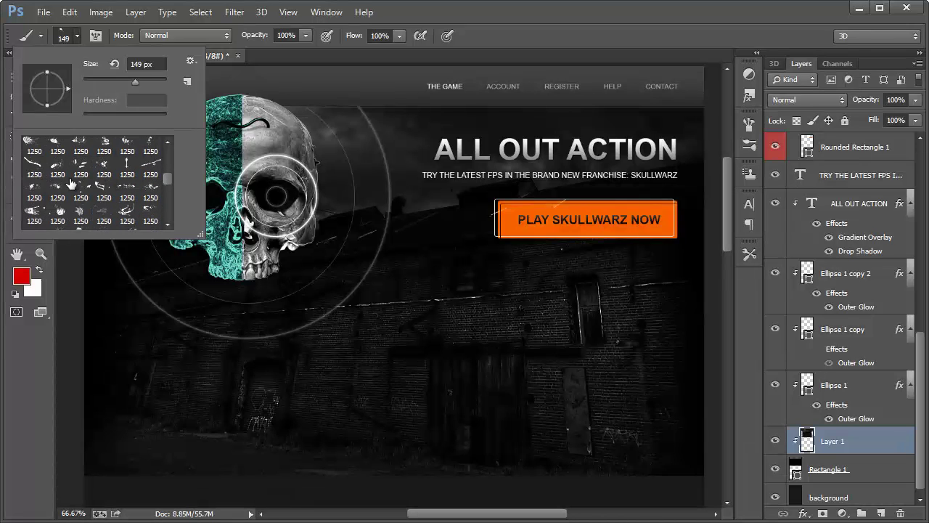
pyautogui.click(460, 30)
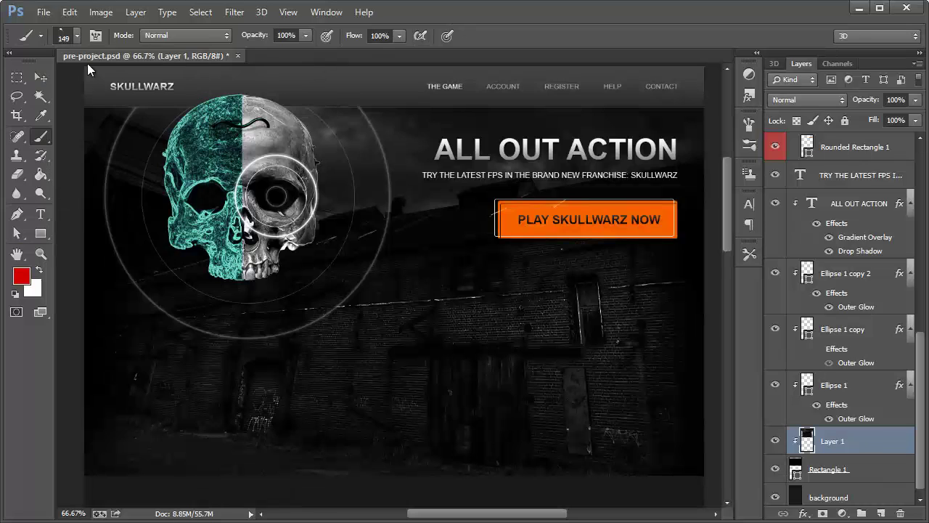
pyautogui.click(43, 79)
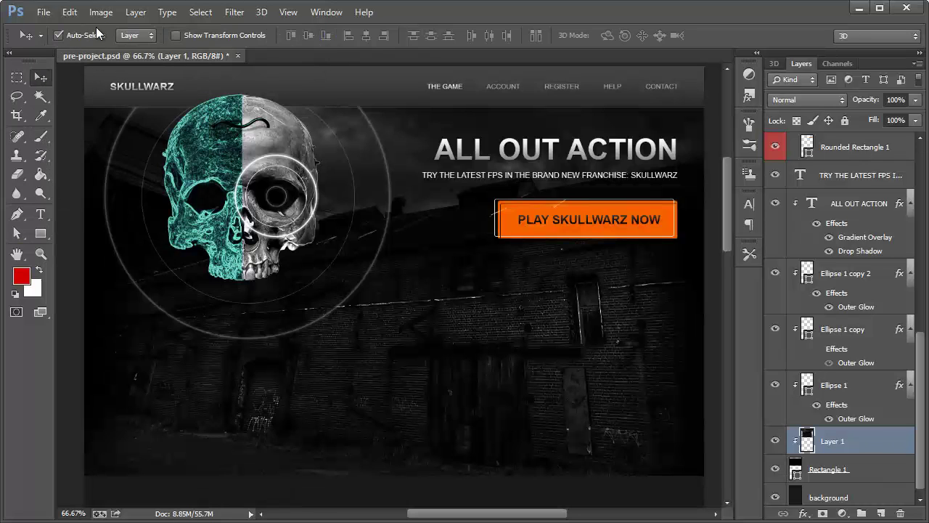
# Step: Select Skull-Right, Skull-Left, Wire and Circles and move them about 22 px lower
pyautogui.click(268, 137)
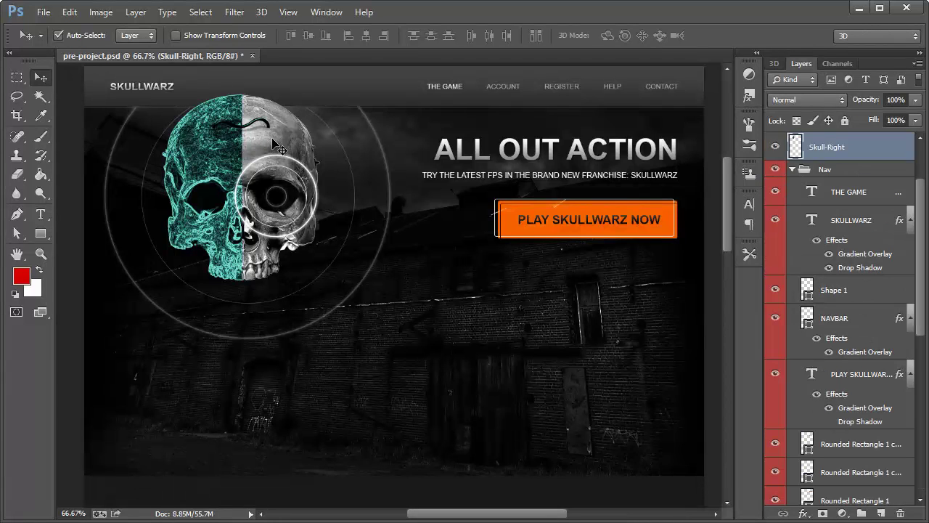
pyautogui.hotkey('alt', ']')
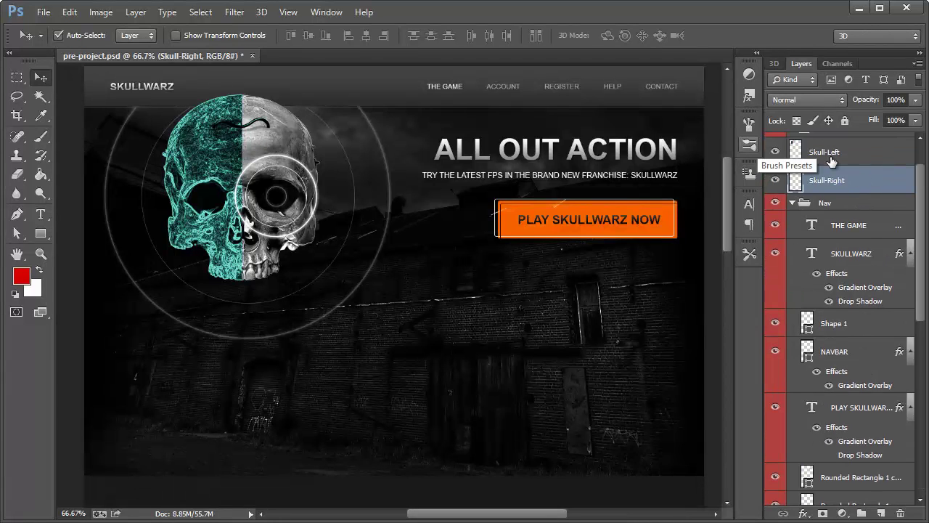
pyautogui.keyDown('shift'); pyautogui.click(842, 180); pyautogui.keyUp('shift')
pyautogui.scroll(2, 842, 180)
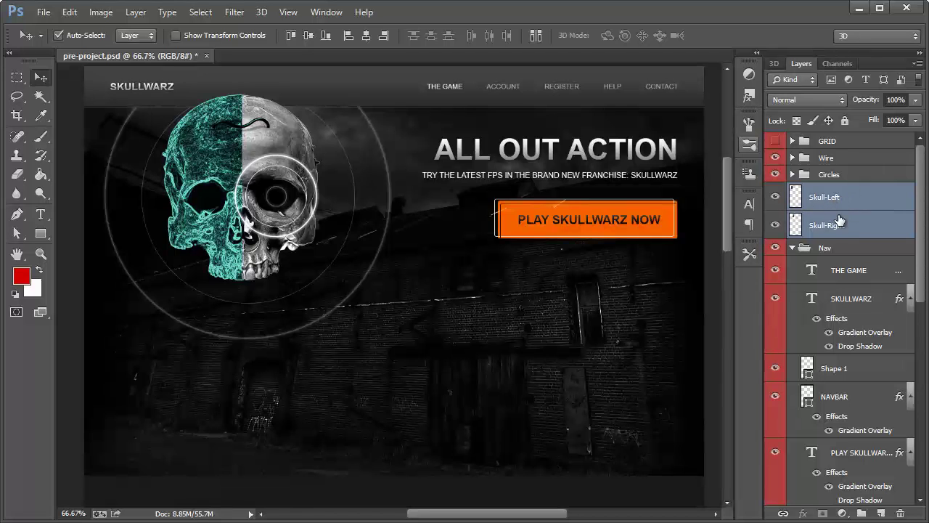
pyautogui.keyDown('shift'); pyautogui.click(837, 161); pyautogui.keyUp('shift')
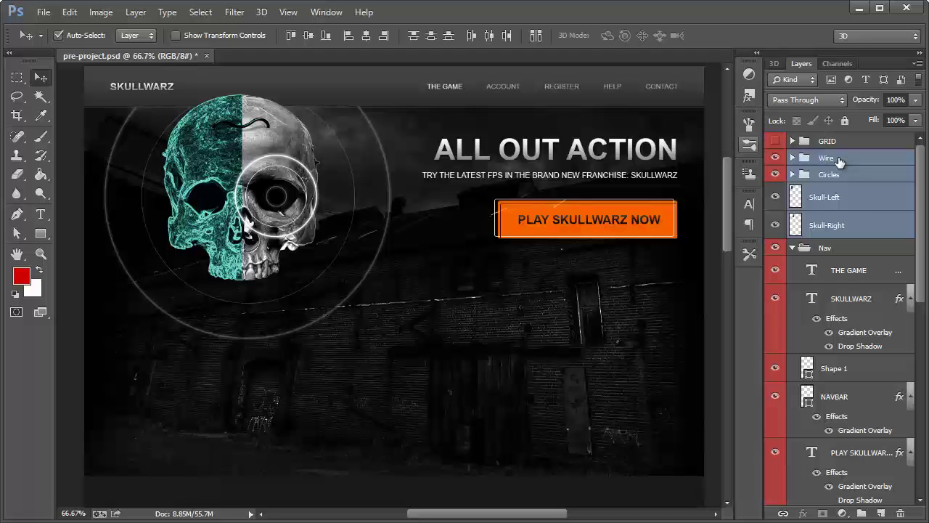
pyautogui.moveTo(284, 148); pyautogui.dragTo(276, 173)
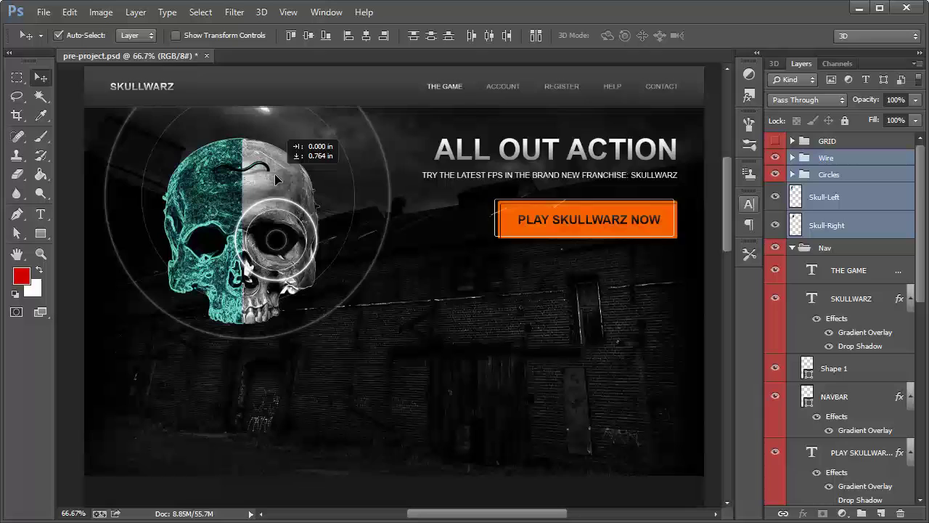
# Step: Move Ellipse 1 and its two copies down to match the skull
pyautogui.click(379, 144)
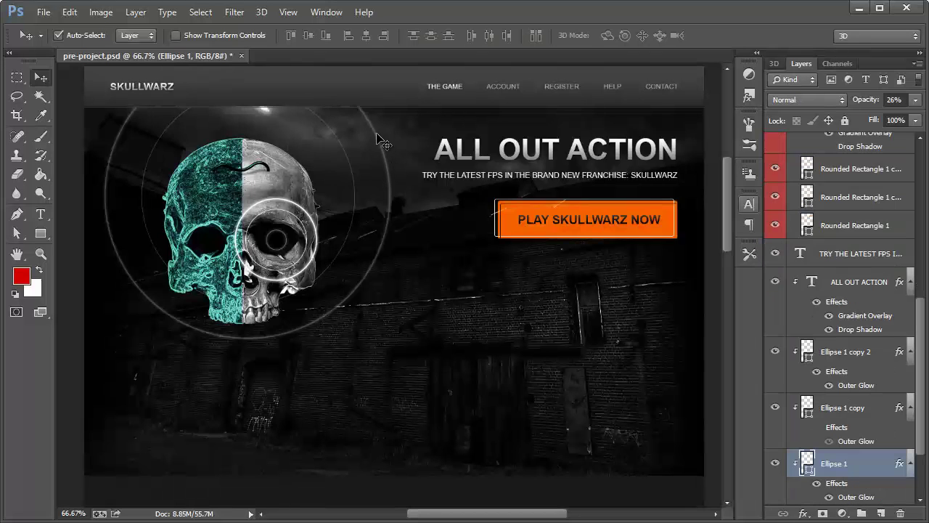
pyautogui.keyDown('shift'); pyautogui.click(854, 410); pyautogui.keyUp('shift')
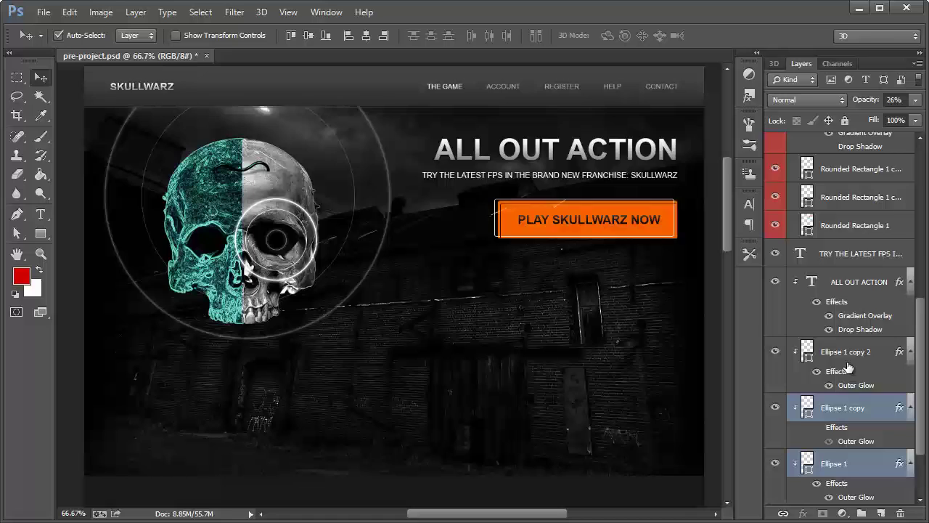
pyautogui.keyDown('shift'); pyautogui.click(848, 367); pyautogui.keyUp('shift')
pyautogui.scroll(-3, 848, 367)
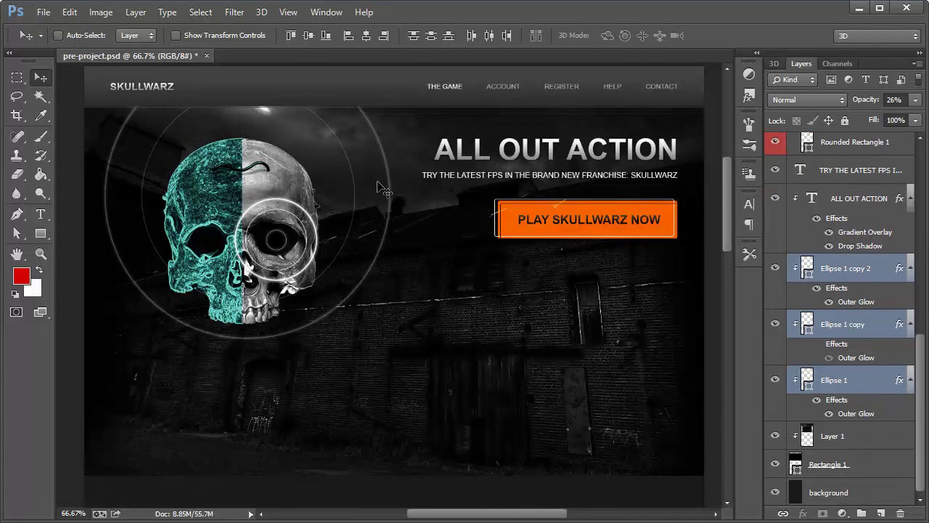
pyautogui.moveTo(325, 155); pyautogui.dragTo(323, 196)
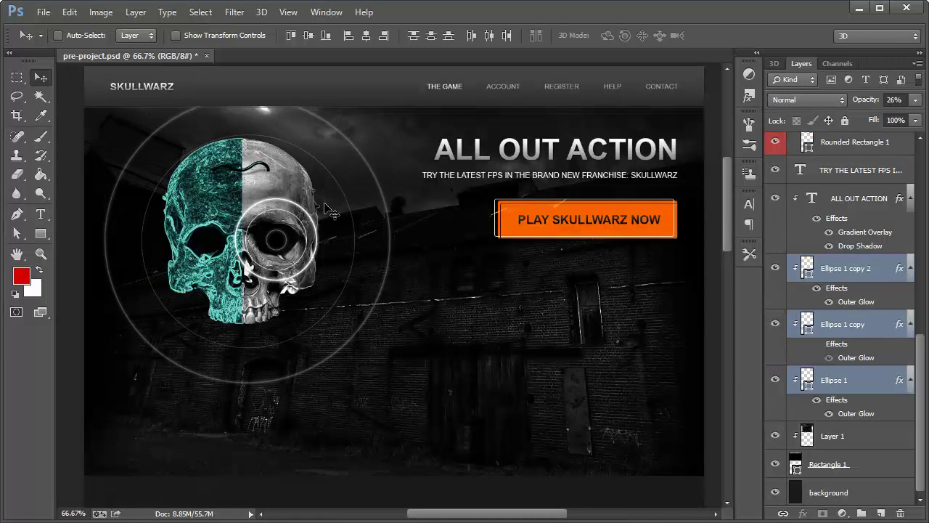
pyautogui.scroll(2, 352, 251)
pyautogui.scroll(-1, 352, 250)
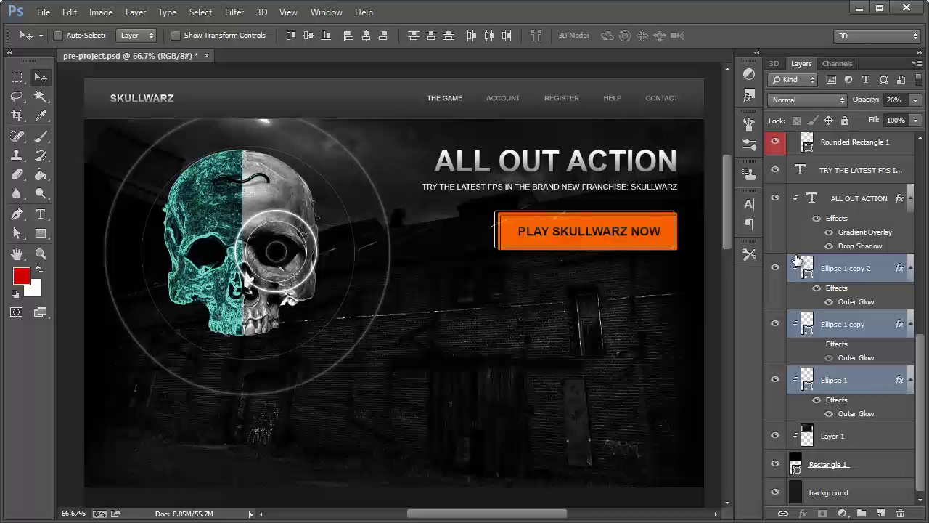
pyautogui.click(844, 438)
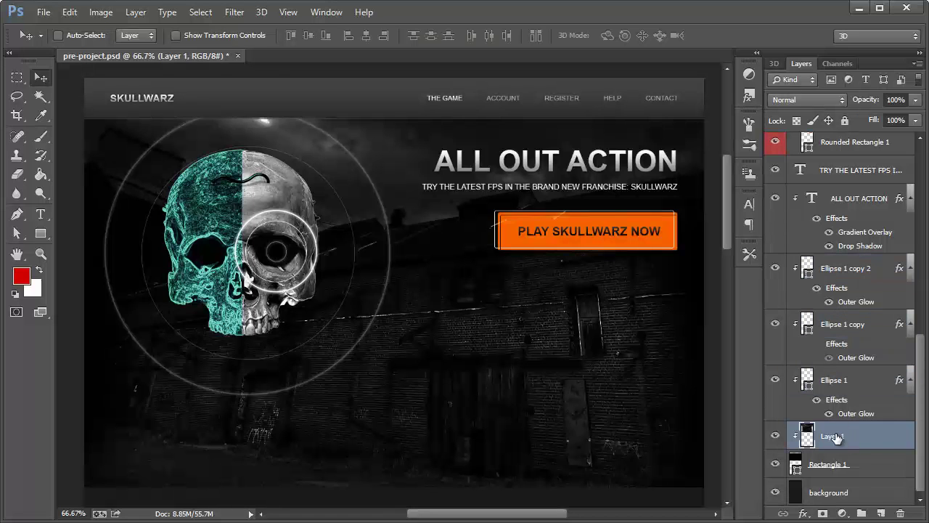
# Step: Create Layer 2 clipped to Layer 1 and choose a large splatter brush tip
pyautogui.hotkey('ctrl', 'shift', 'n')
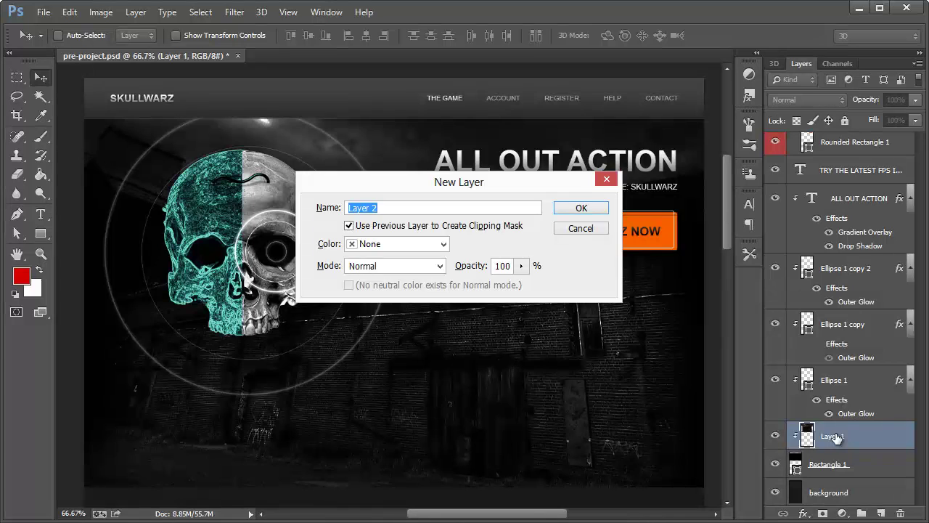
pyautogui.press('Return')
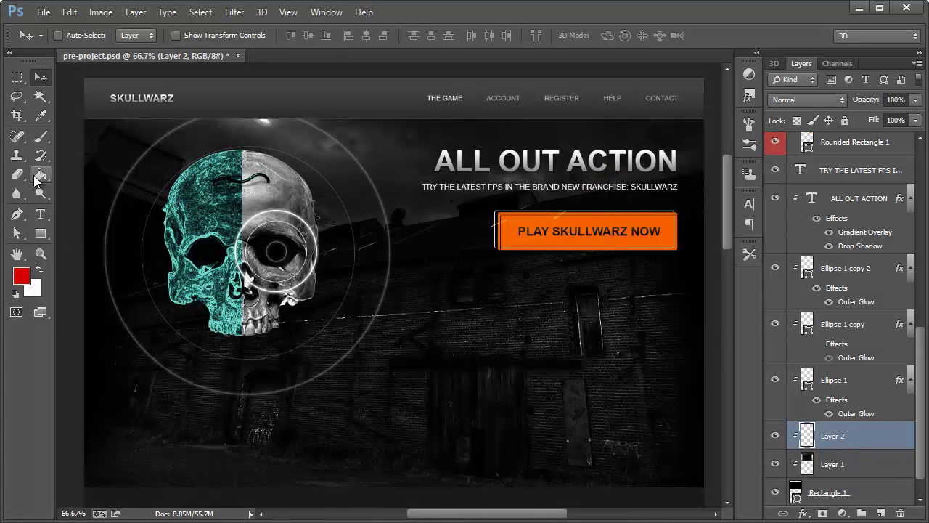
pyautogui.click(41, 136)
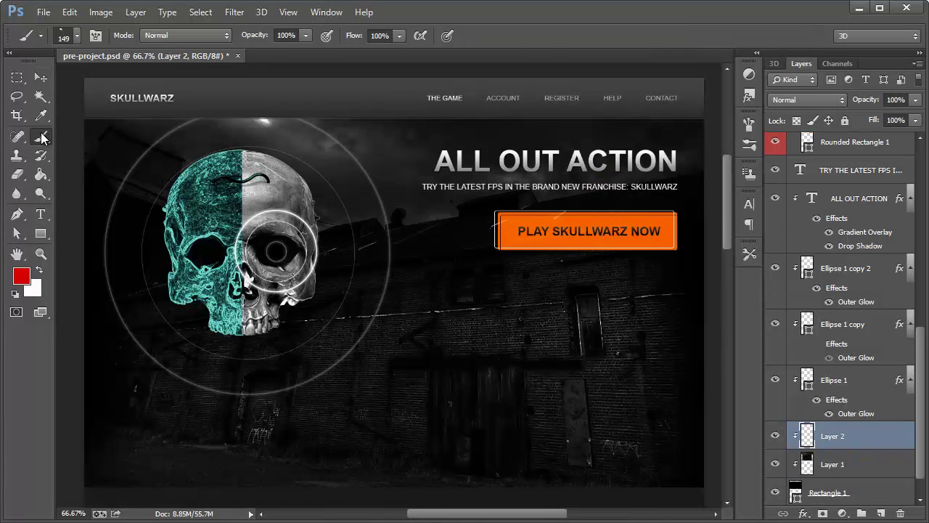
pyautogui.click(77, 38)
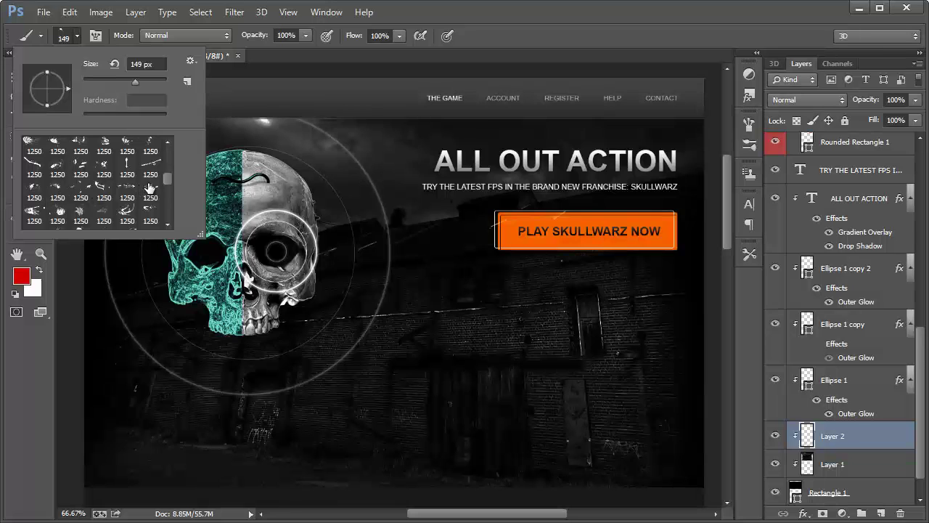
pyautogui.scroll(3, 146, 186)
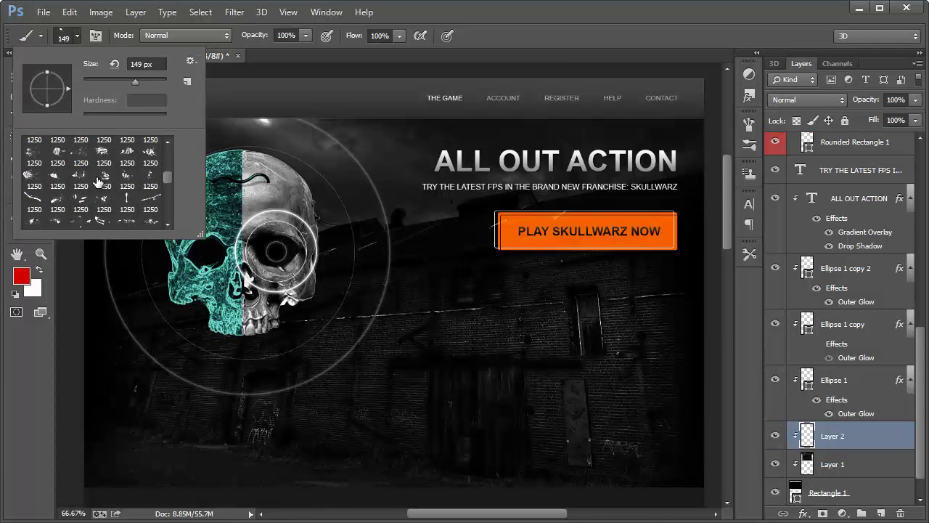
pyautogui.scroll(1, 121, 181)
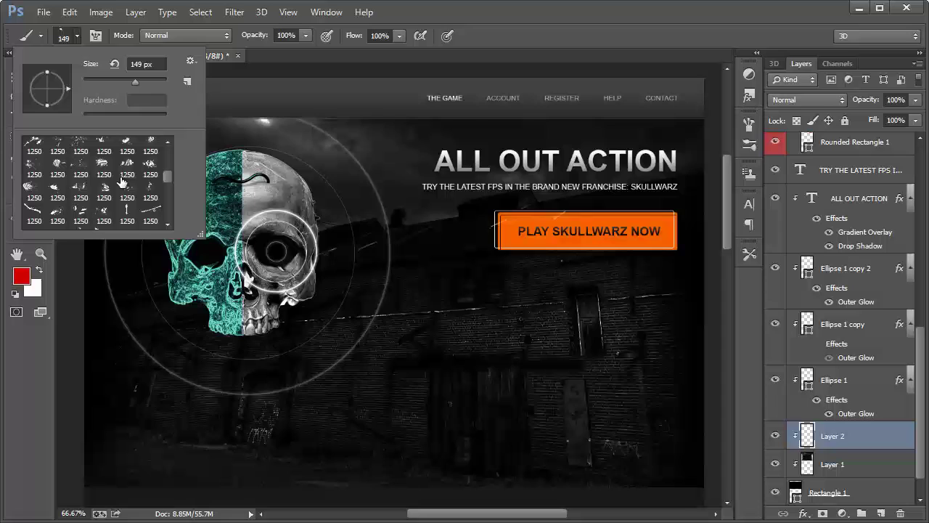
pyautogui.click(150, 168)
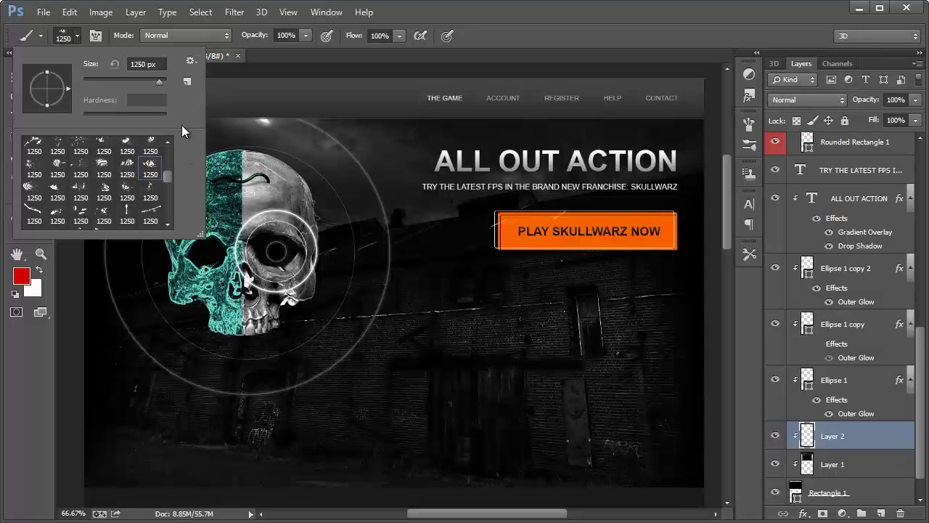
# Step: Set the splatter brush to 800 px and stamp it in red behind the skull
pyautogui.moveTo(154, 80); pyautogui.dragTo(157, 81)
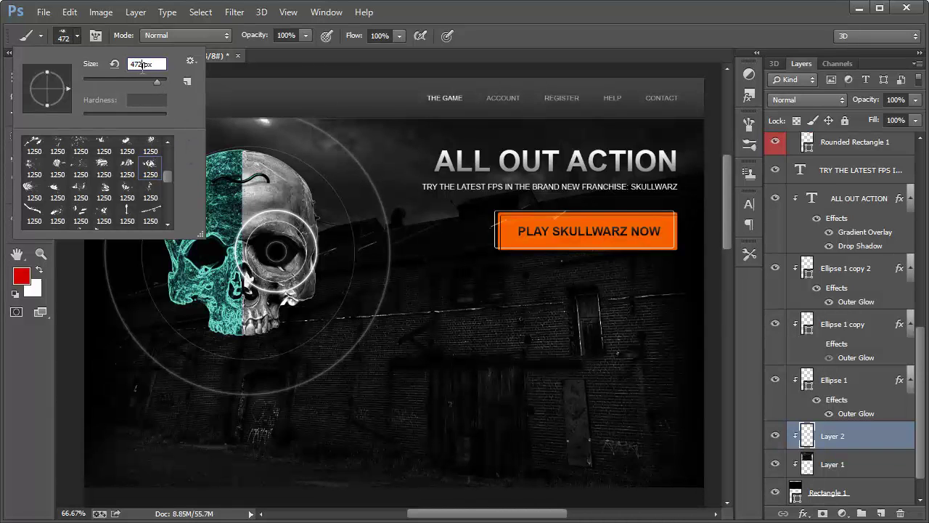
pyautogui.write('800')
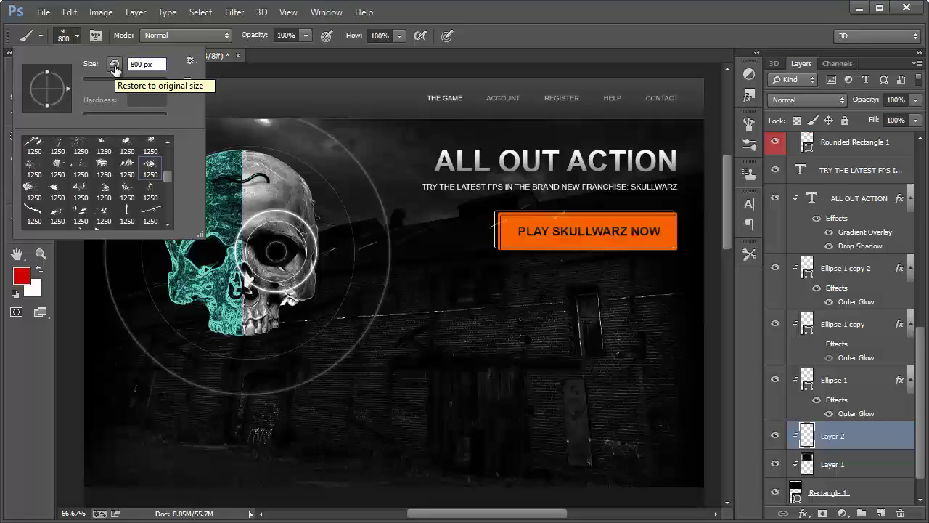
pyautogui.press('Return')
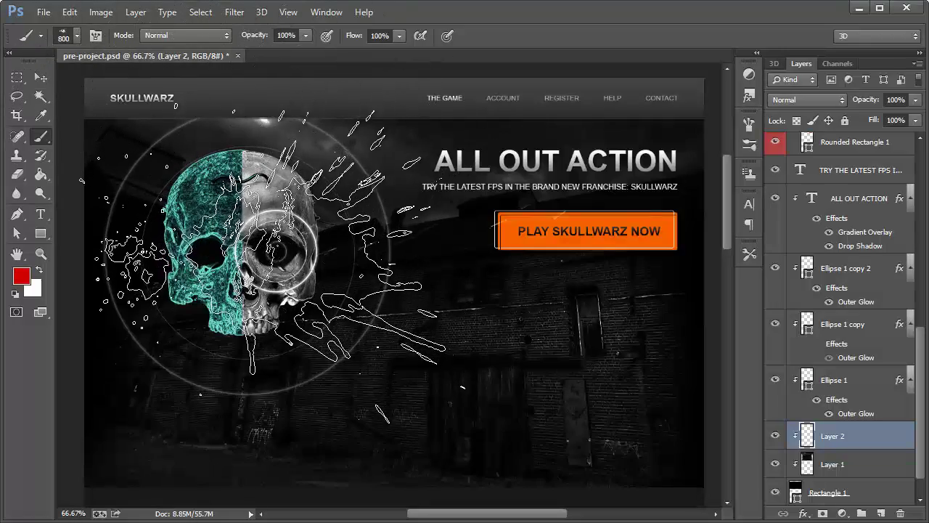
pyautogui.click(267, 268)
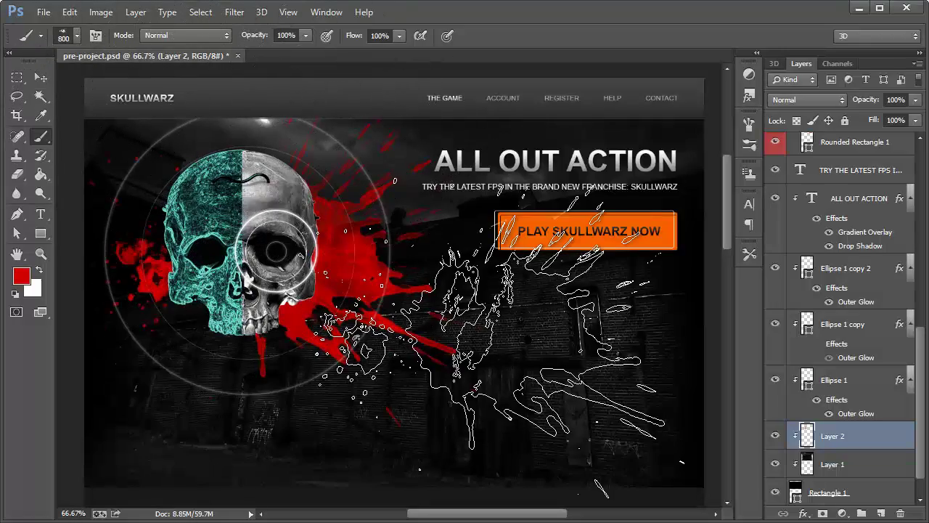
pyautogui.click(21, 275)
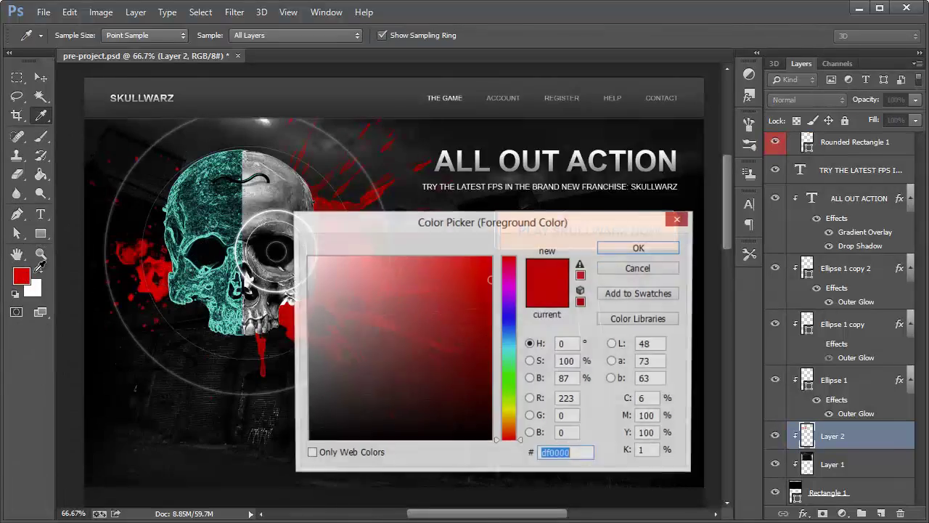
pyautogui.click(633, 267)
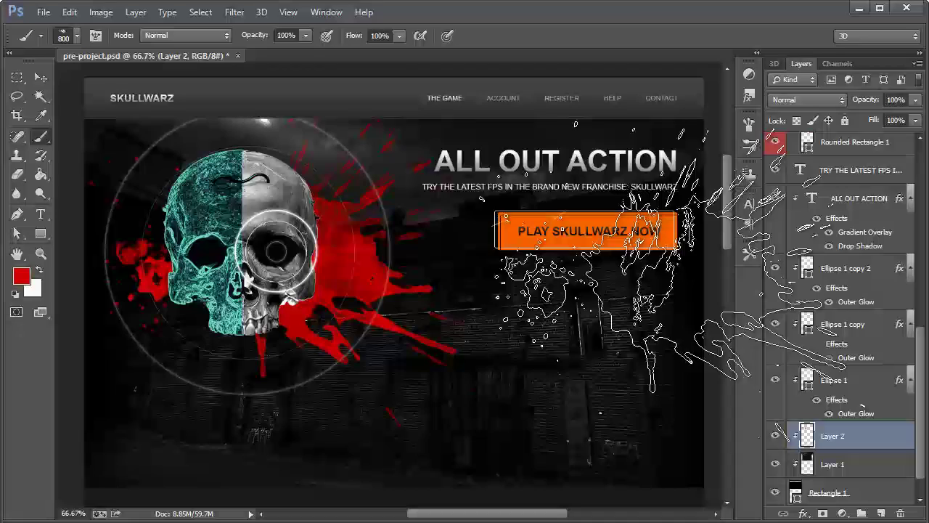
pyautogui.scroll(-2, 714, 261)
pyautogui.scroll(2, 715, 261)
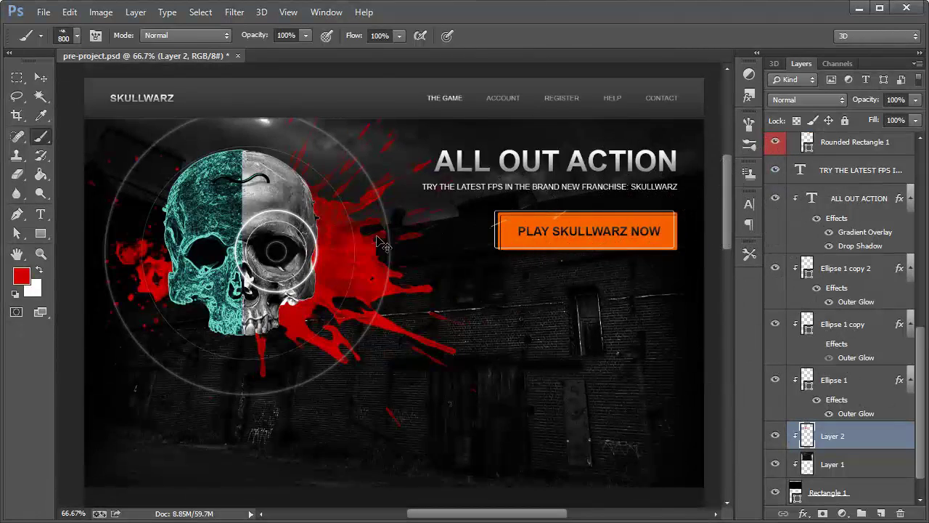
# Step: Undo the stamp and restamp a red splatter using a different 800 px splatter tip
pyautogui.hotkey('ctrl', 'z')
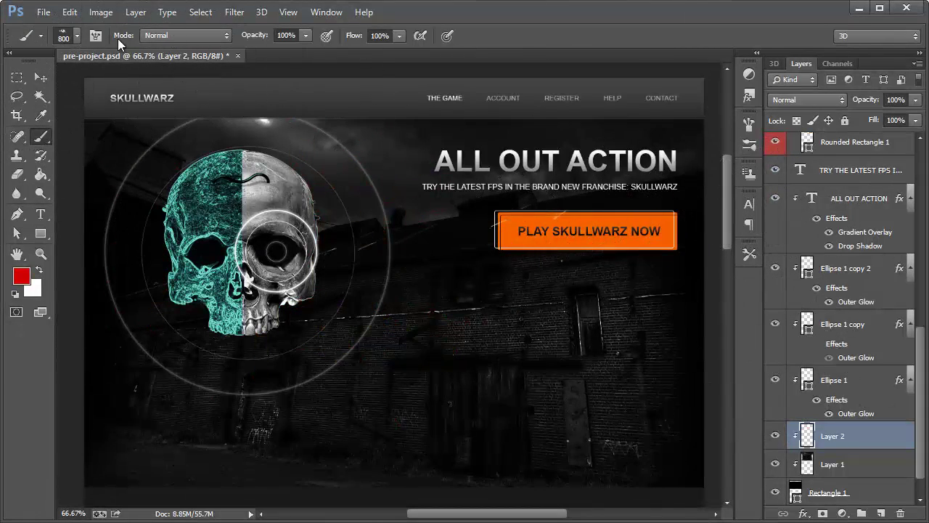
pyautogui.click(77, 36)
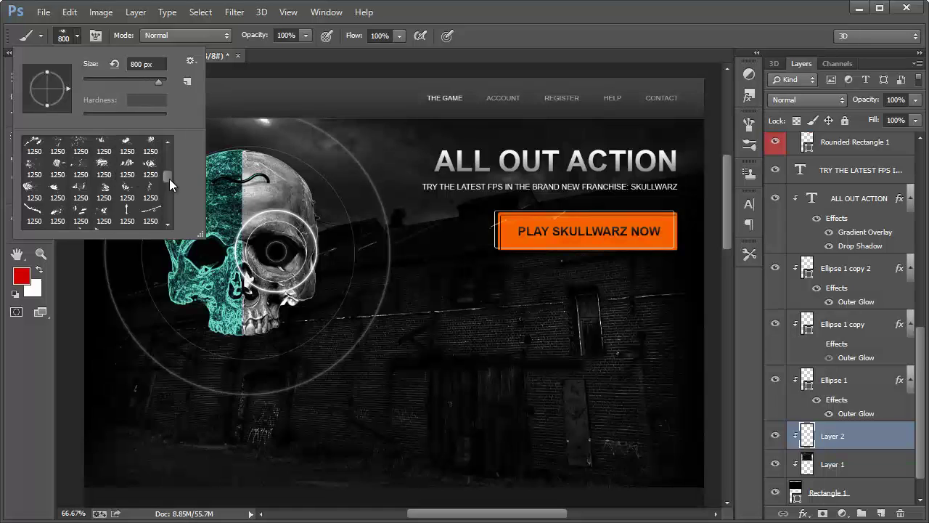
pyautogui.moveTo(169, 178); pyautogui.dragTo(168, 172)
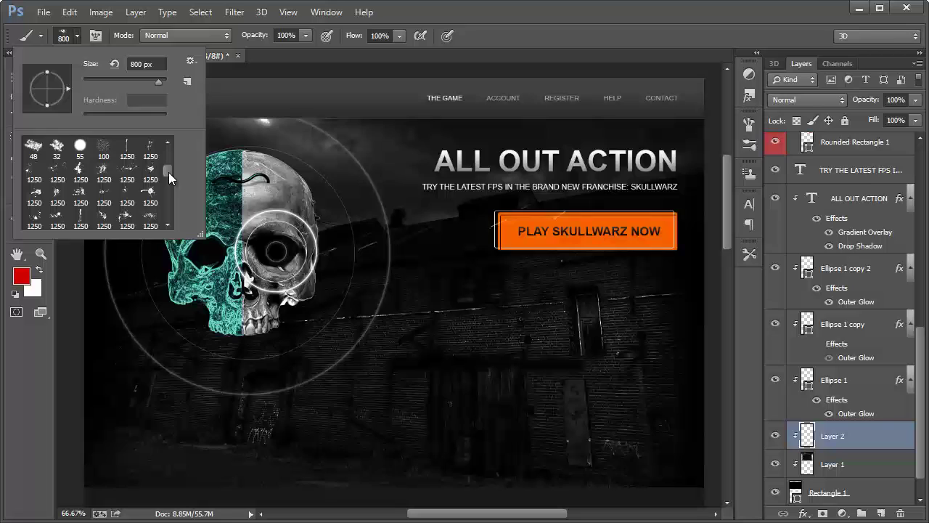
pyautogui.scroll(-2, 169, 172)
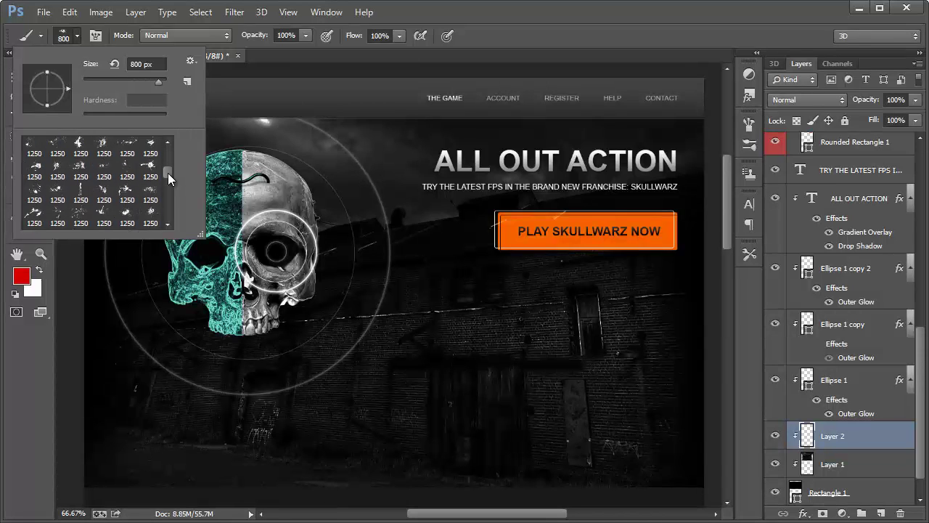
pyautogui.scroll(2, 167, 172)
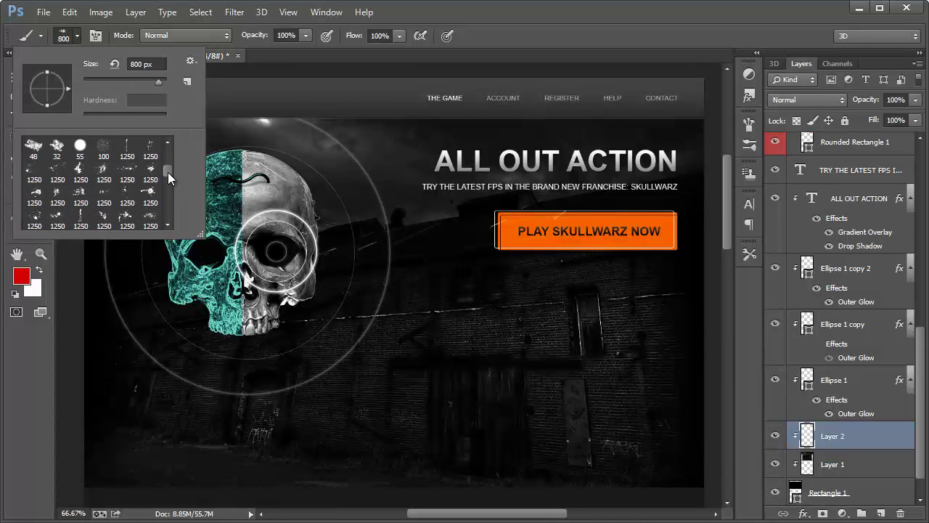
pyautogui.click(103, 175)
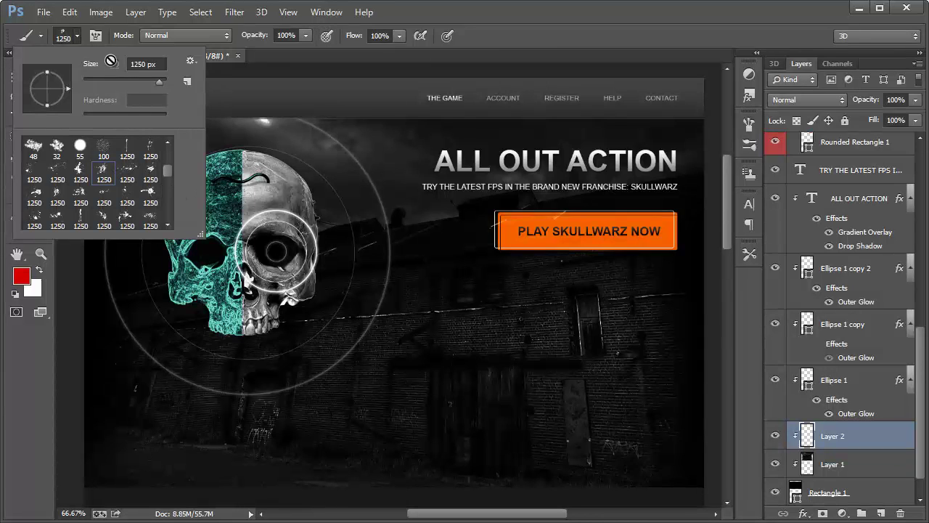
pyautogui.click(151, 64)
pyautogui.moveTo(94, 69); pyautogui.dragTo(62, 69)
pyautogui.press('Return')
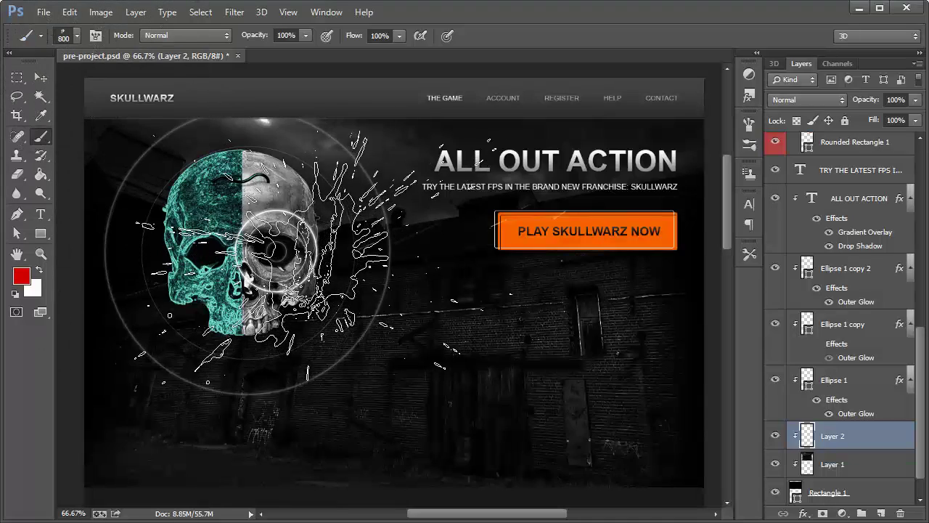
pyautogui.click(274, 254)
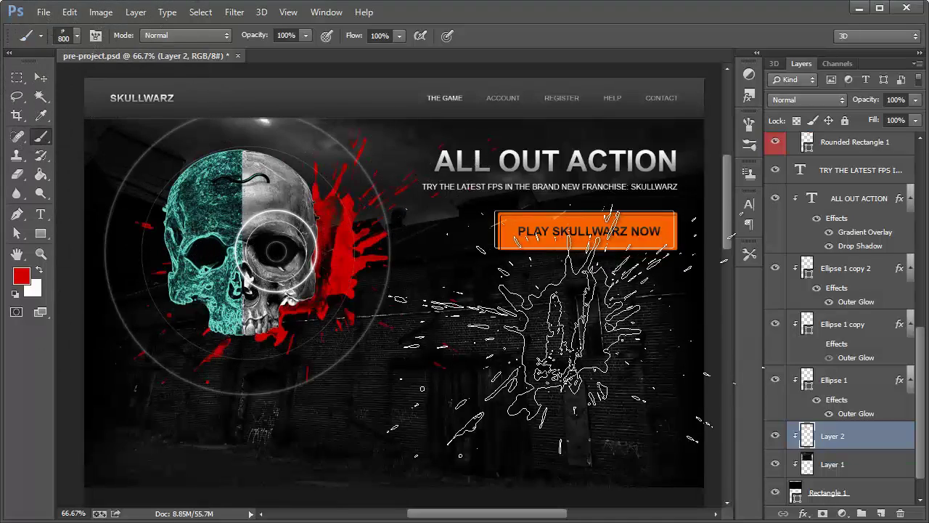
# Step: Rotate the splatter 90° counter-clockwise and move it left and up over the skull
pyautogui.click(70, 12)
pyautogui.moveTo(182, 283)
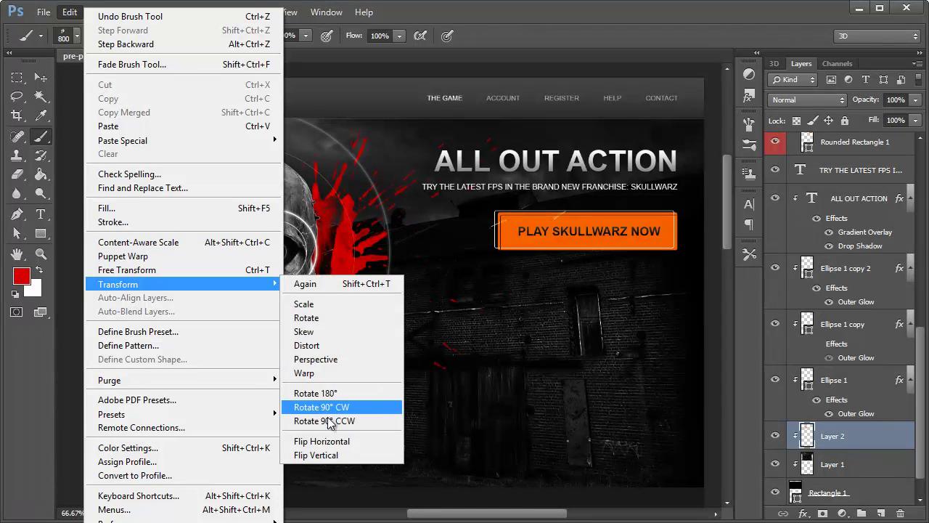
pyautogui.click(330, 421)
pyautogui.click(40, 78)
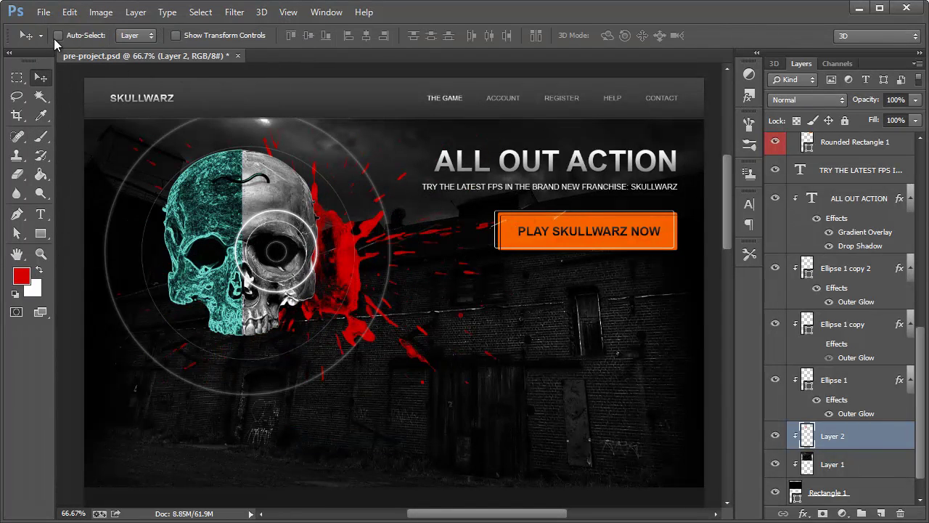
pyautogui.moveTo(337, 283); pyautogui.dragTo(218, 266)
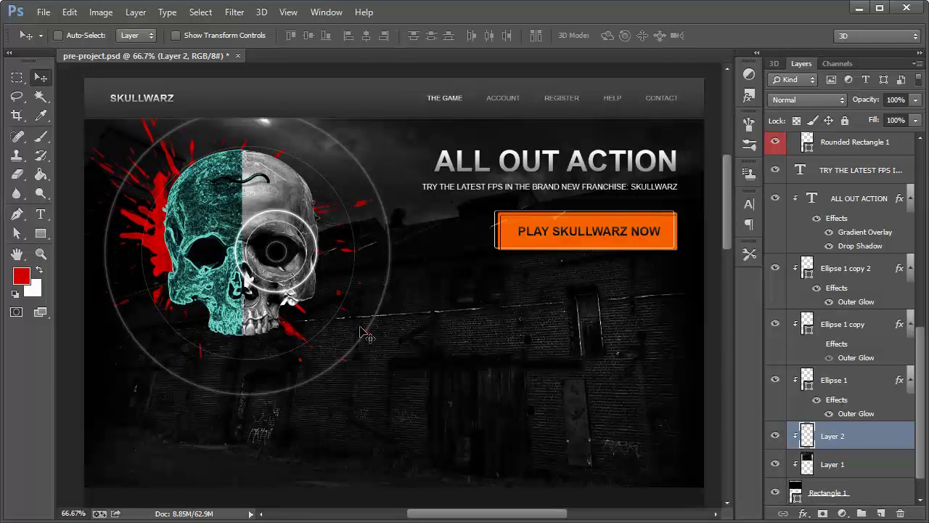
# Step: Enlarge the splatter to about 119% and nudge it slightly left
pyautogui.hotkey('ctrl', 't')
pyautogui.moveTo(376, 363); pyautogui.dragTo(448, 416)
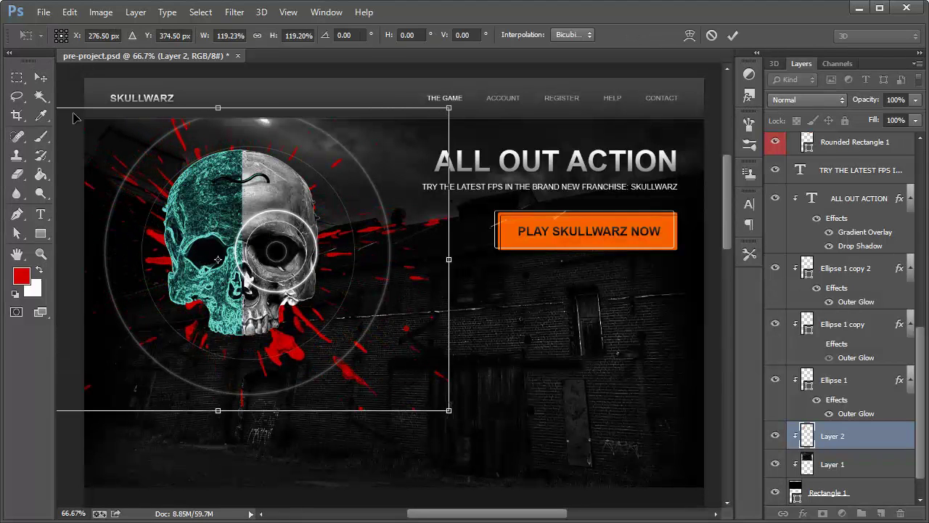
pyautogui.press('Return')
pyautogui.moveTo(308, 359); pyautogui.dragTo(286, 358)
pyautogui.scroll(2, 472, 363)
pyautogui.scroll(-5, 487, 317)
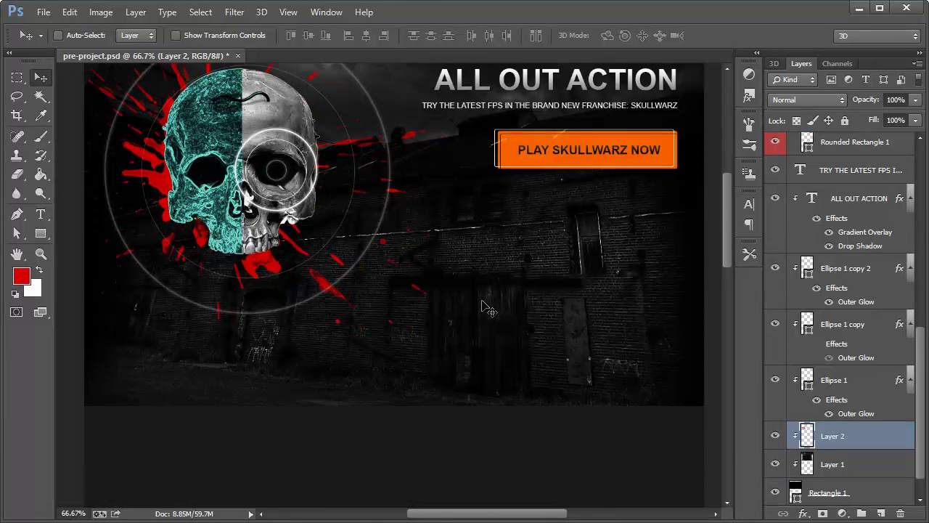
pyautogui.scroll(3, 475, 297)
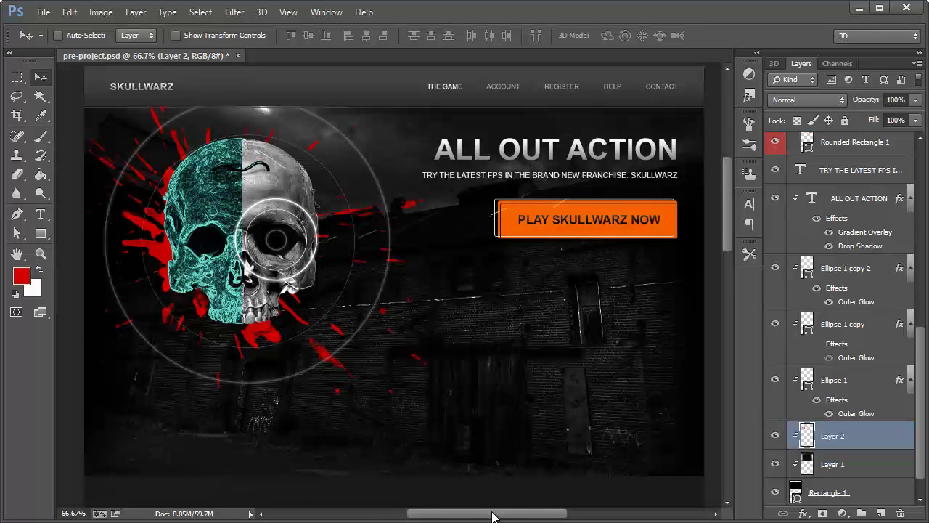
# Step: Select the PLAY SKULLWARZ NOW text and button shape layers and move them down about 75 px
pyautogui.hscroll(3, 493, 512)
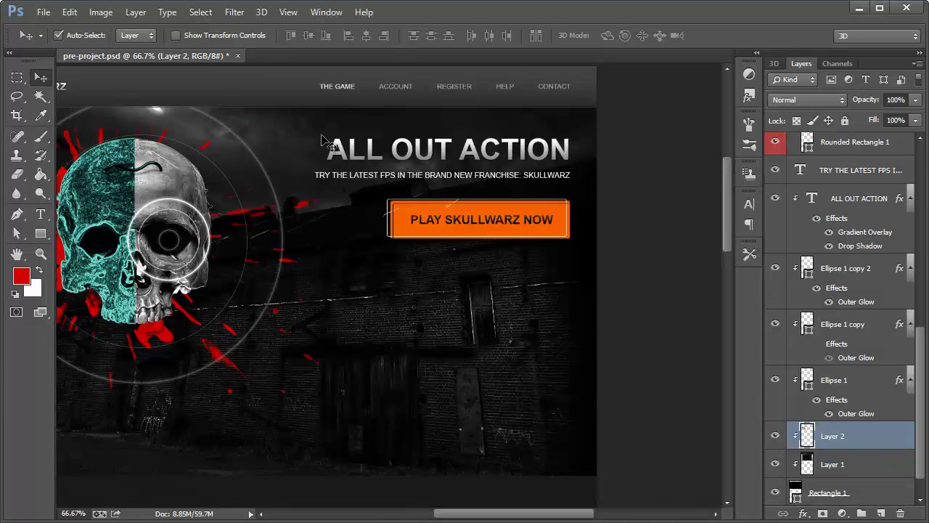
pyautogui.click(434, 222)
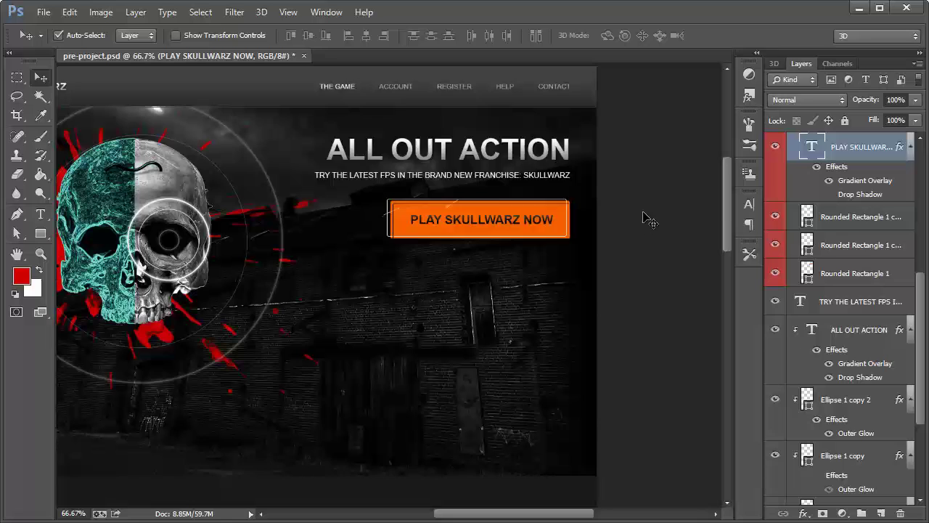
pyautogui.keyDown('shift'); pyautogui.click(404, 223); pyautogui.keyUp('shift')
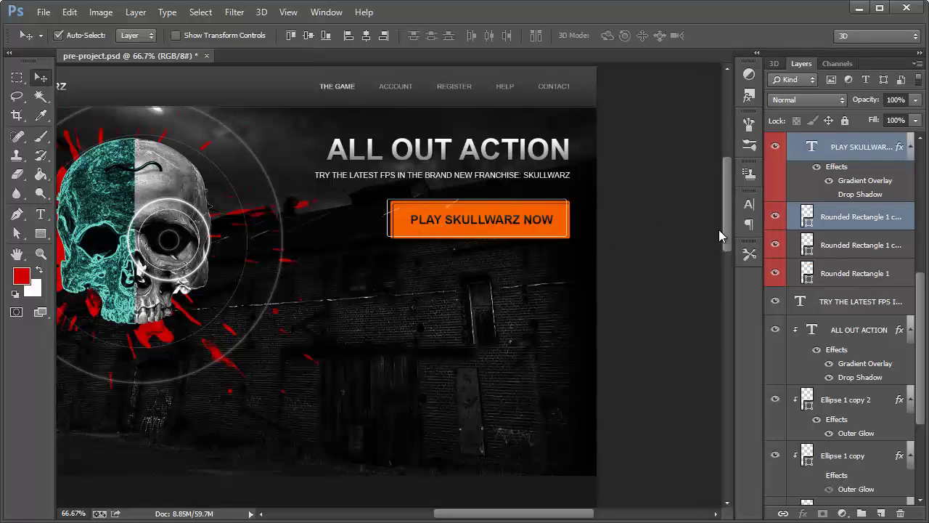
pyautogui.keyDown('shift'); pyautogui.click(851, 247); pyautogui.keyUp('shift')
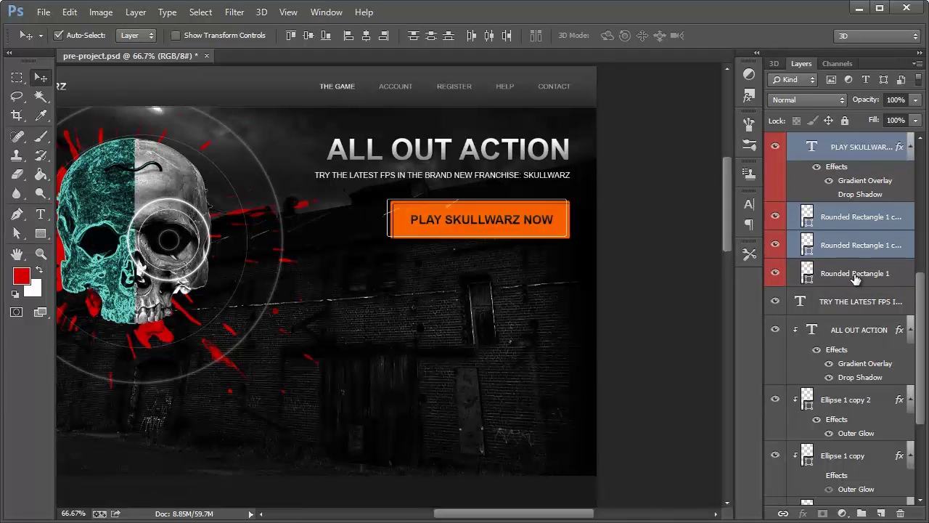
pyautogui.keyDown('shift'); pyautogui.click(853, 276); pyautogui.keyUp('shift')
pyautogui.moveTo(472, 222); pyautogui.dragTo(473, 283)
# Step: Change Rounded Rectangle 1's fill from orange to red #cc0e0e
pyautogui.click(857, 280)
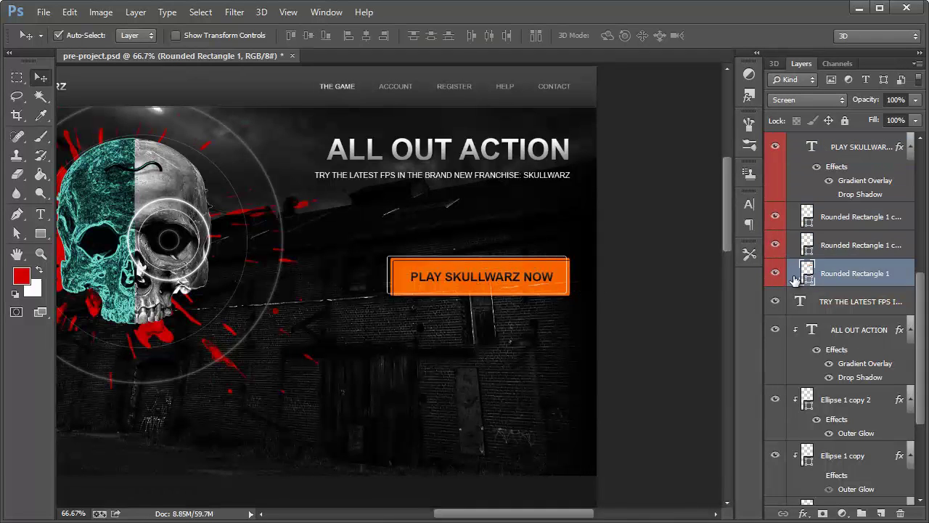
pyautogui.click(776, 275)
pyautogui.click(775, 274)
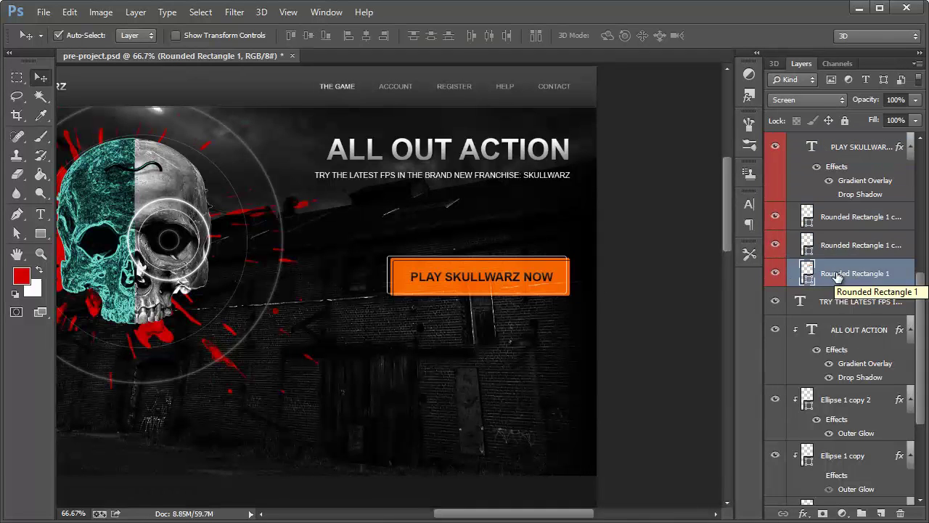
pyautogui.doubleClick(807, 274)
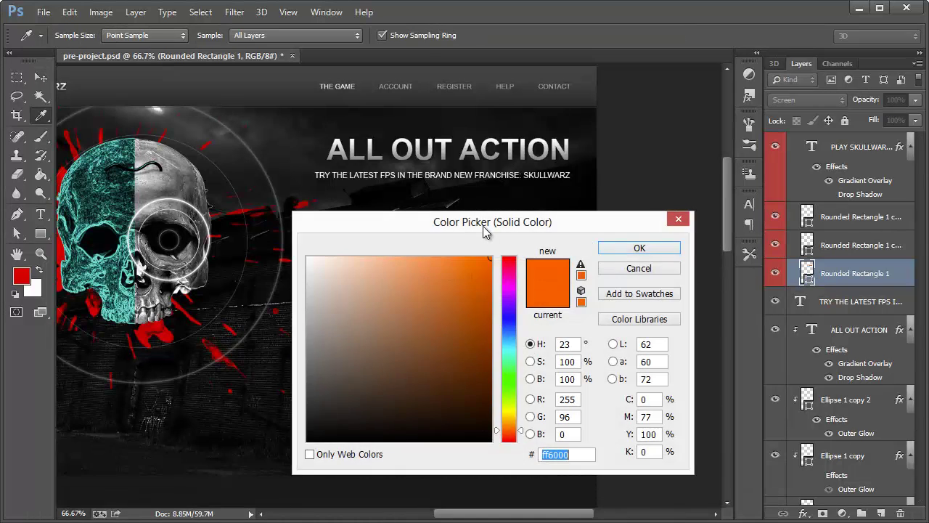
pyautogui.moveTo(483, 230); pyautogui.dragTo(265, 323)
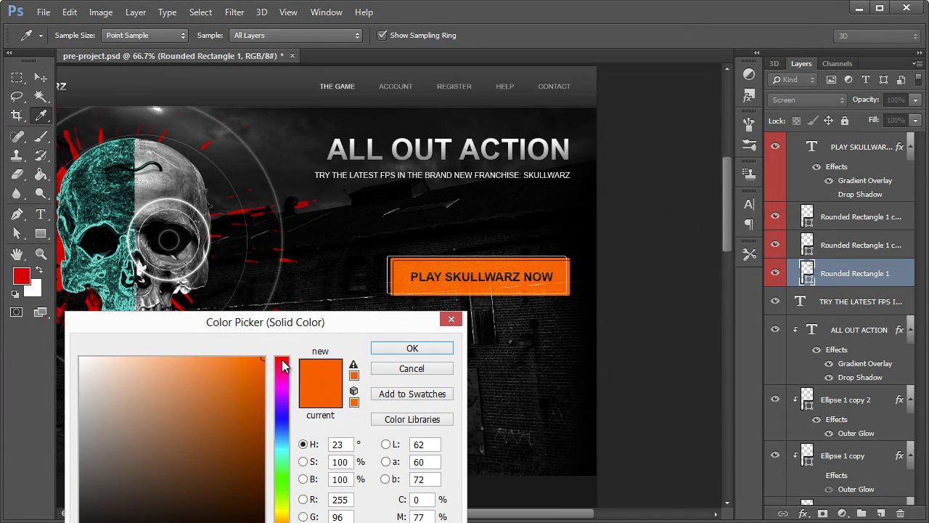
pyautogui.moveTo(283, 365); pyautogui.dragTo(282, 357)
pyautogui.moveTo(197, 404); pyautogui.dragTo(248, 392)
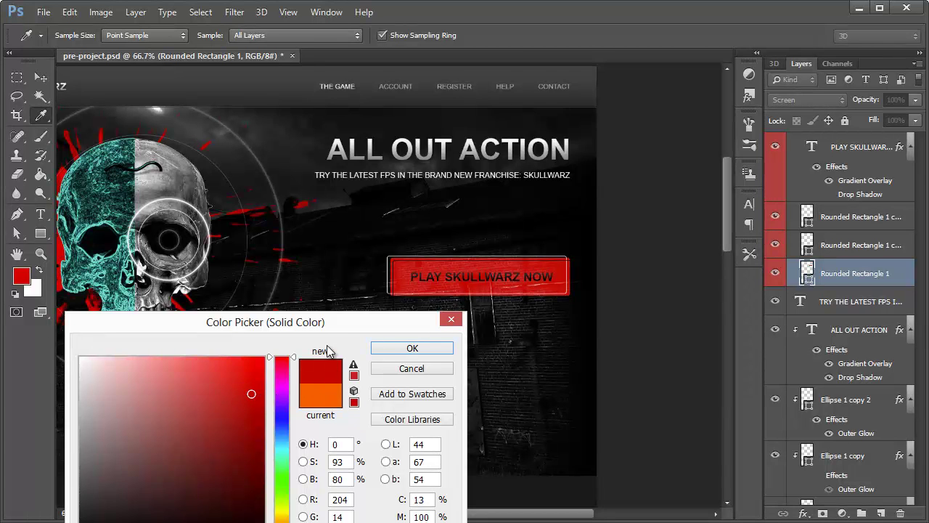
pyautogui.moveTo(326, 325); pyautogui.dragTo(332, 230)
pyautogui.click(345, 457)
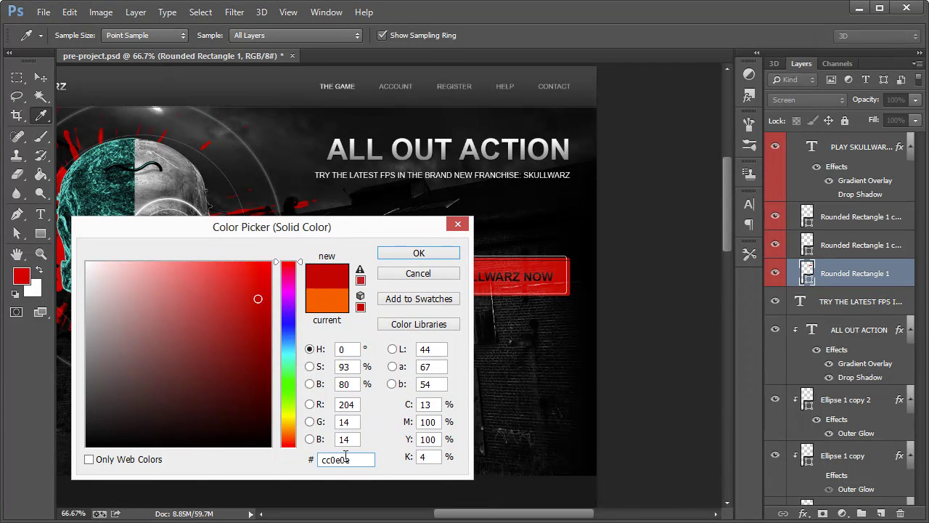
pyautogui.click(417, 253)
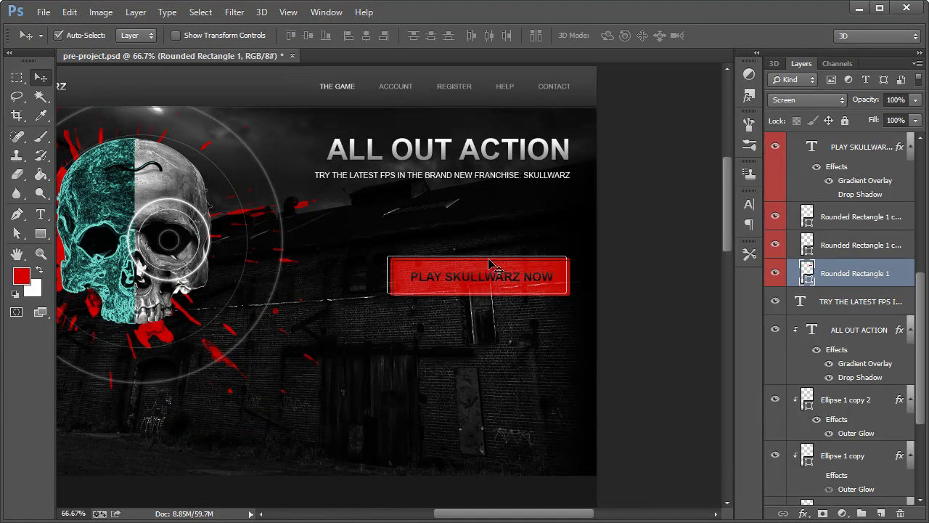
# Step: Copy the layer style from the ALL OUT ACTION headline
pyautogui.click(484, 279)
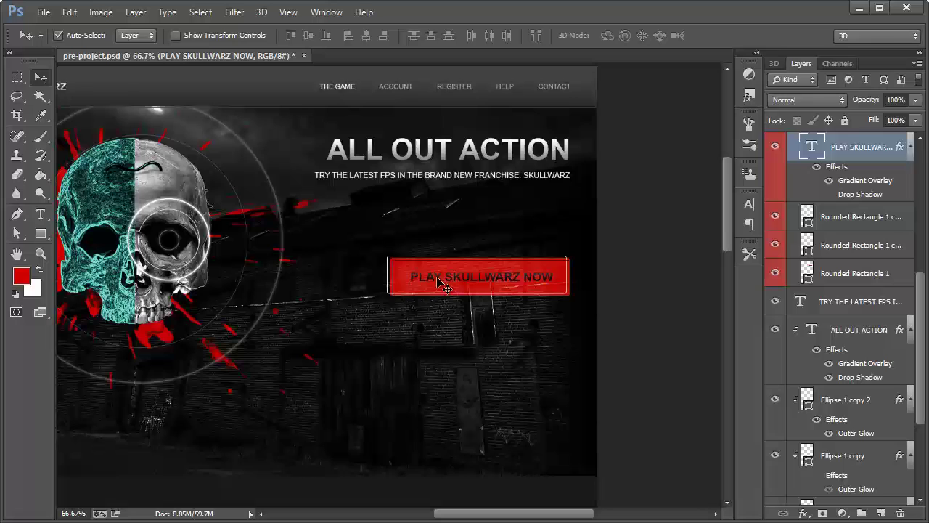
pyautogui.click(418, 157)
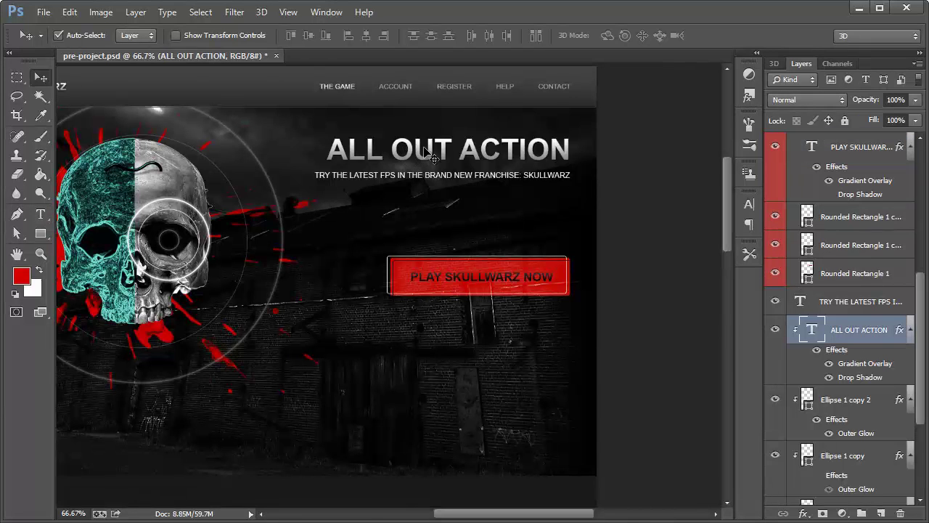
pyautogui.rightClick(847, 331)
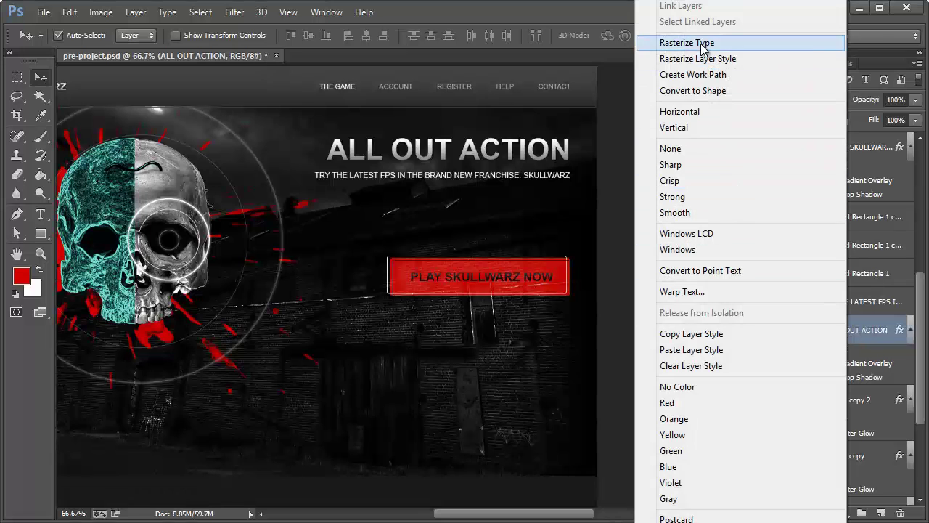
pyautogui.click(700, 333)
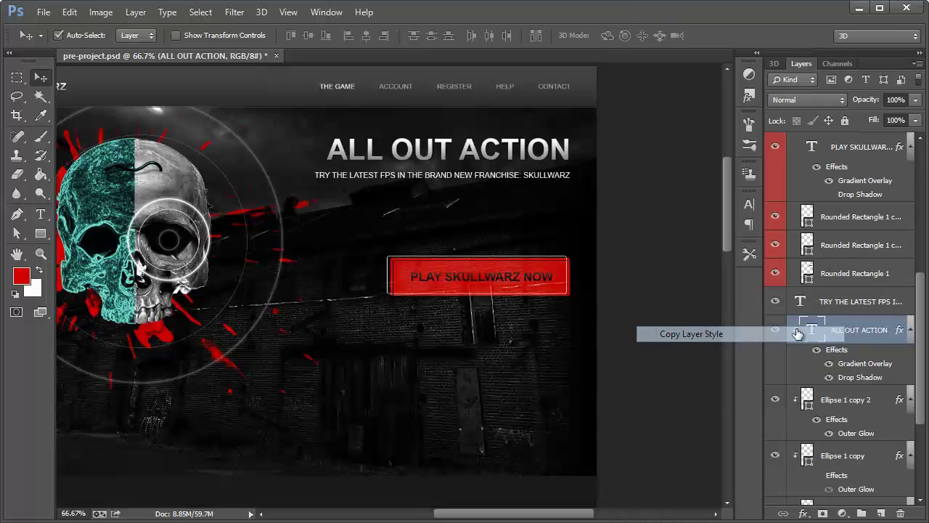
# Step: Paste that style onto the PLAY SKULLWARZ NOW text and zoom to 100% around the button
pyautogui.click(479, 281)
pyautogui.rightClick(842, 158)
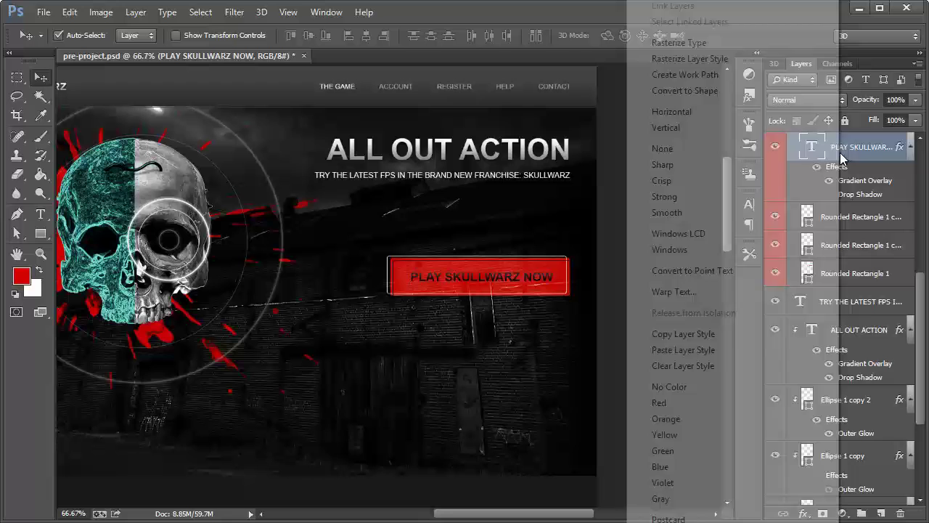
pyautogui.click(693, 350)
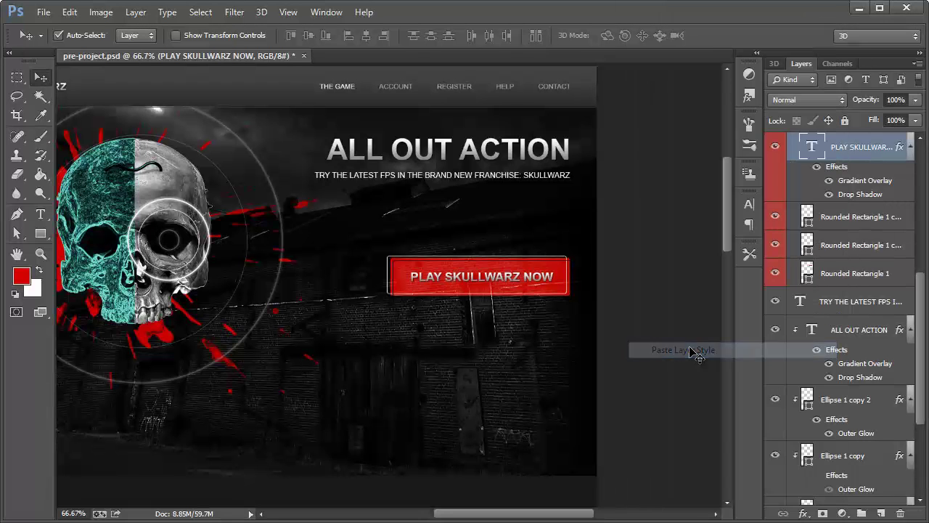
pyautogui.press('z')
pyautogui.click(462, 263)
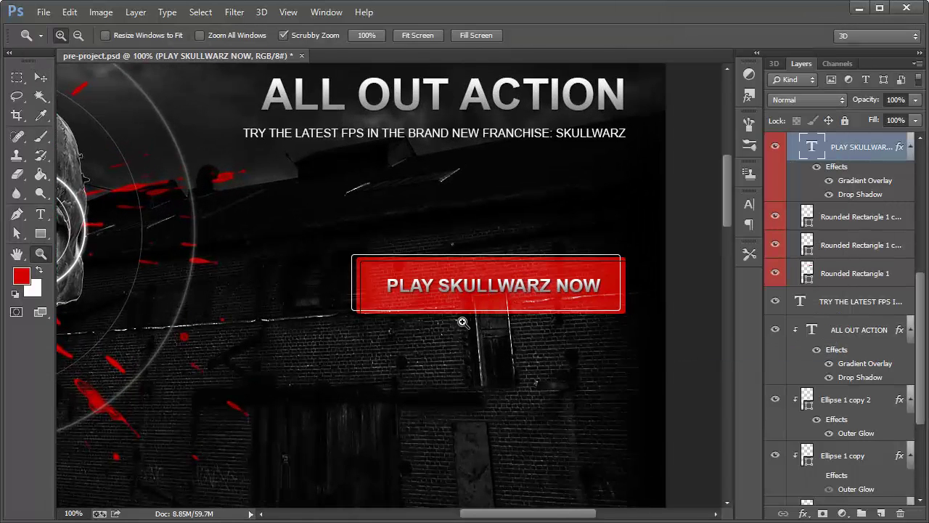
pyautogui.click(41, 77)
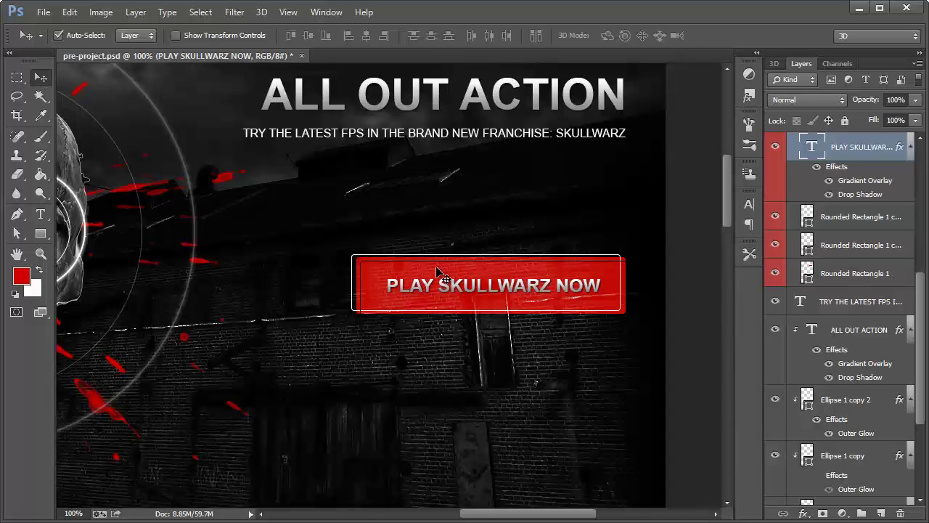
# Step: Check the red button shape, then add a new empty Layer 3 above the subtitle
pyautogui.click(846, 308)
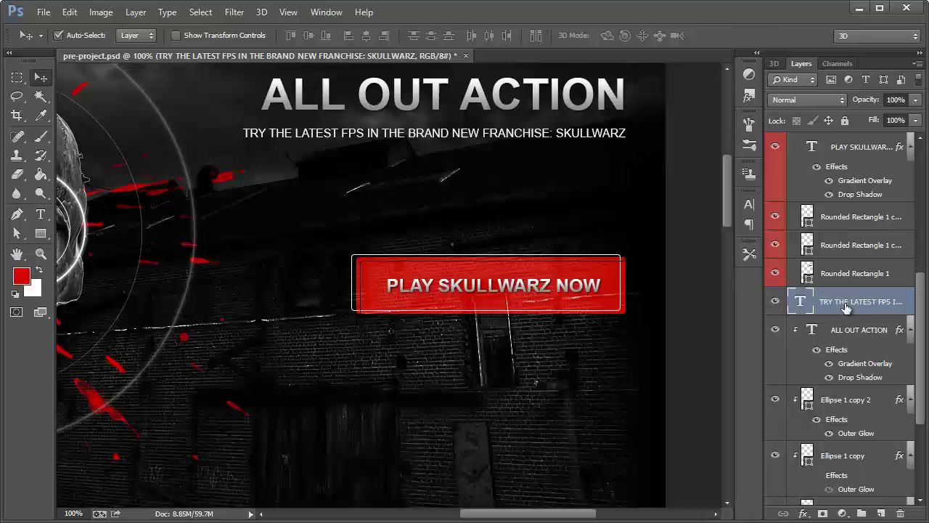
pyautogui.click(845, 274)
pyautogui.click(775, 273)
pyautogui.click(776, 273)
pyautogui.click(837, 312)
pyautogui.hotkey('ctrl', 'shift', 'n')
pyautogui.press('Return')
# Step: Stamp a red splatter beside the button with a 1250 px splatter brush reduced to 279 px
pyautogui.click(35, 135)
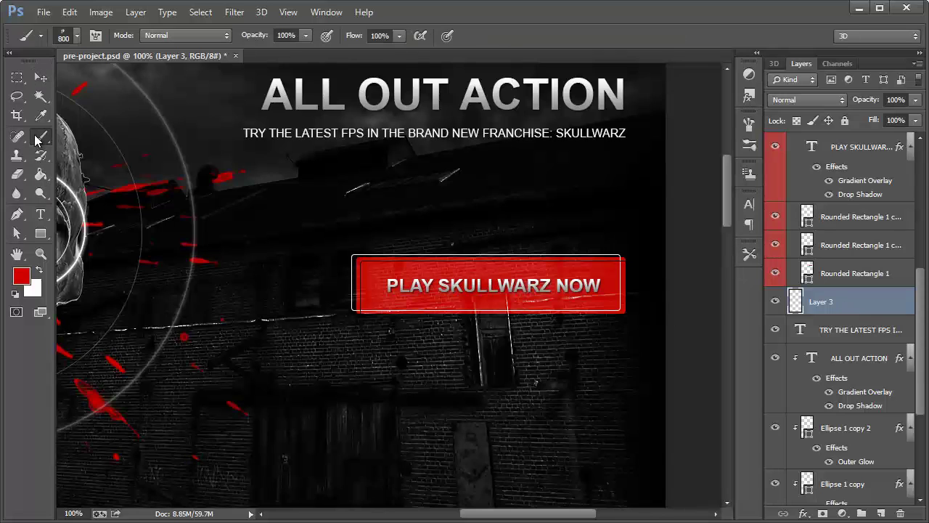
pyautogui.click(77, 33)
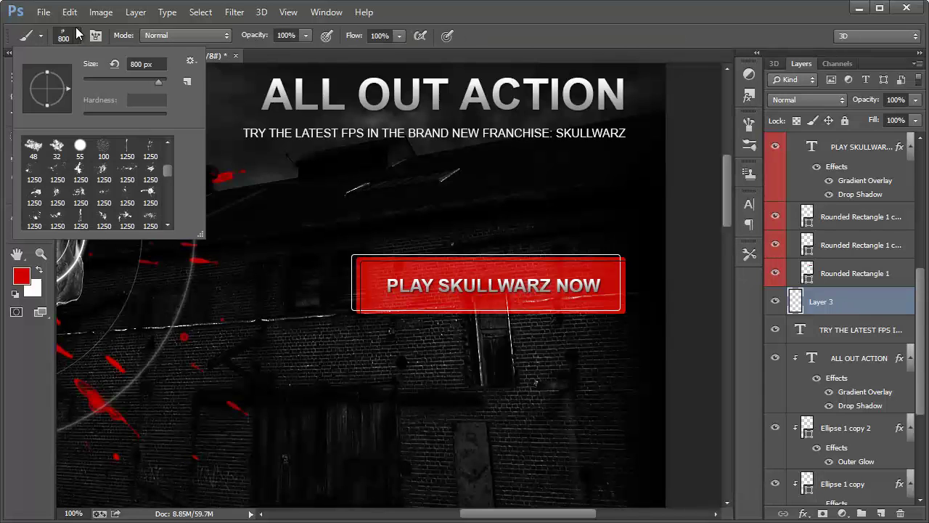
pyautogui.click(128, 173)
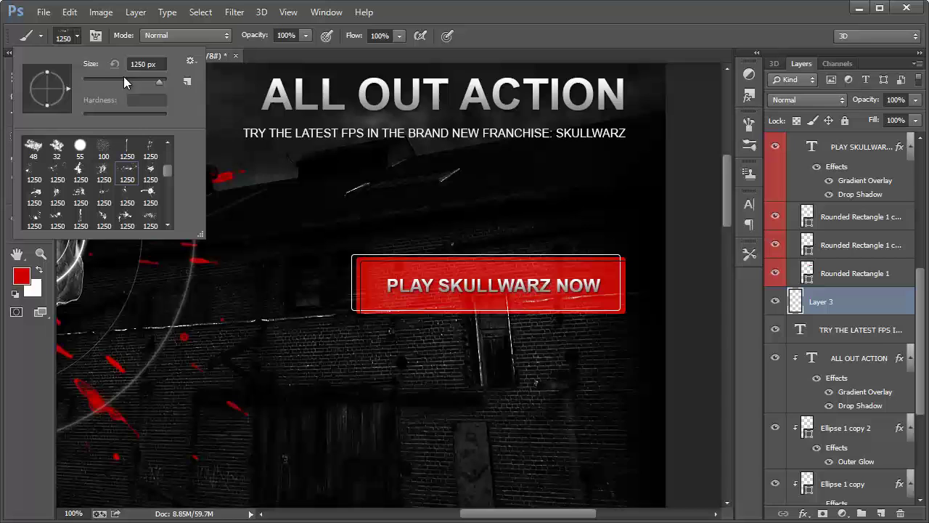
pyautogui.moveTo(141, 76); pyautogui.dragTo(148, 80)
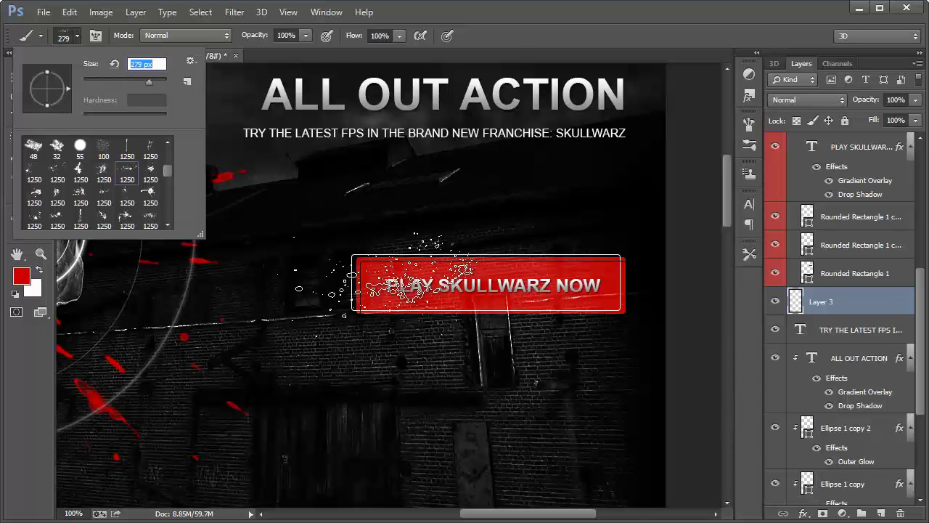
pyautogui.click(373, 274)
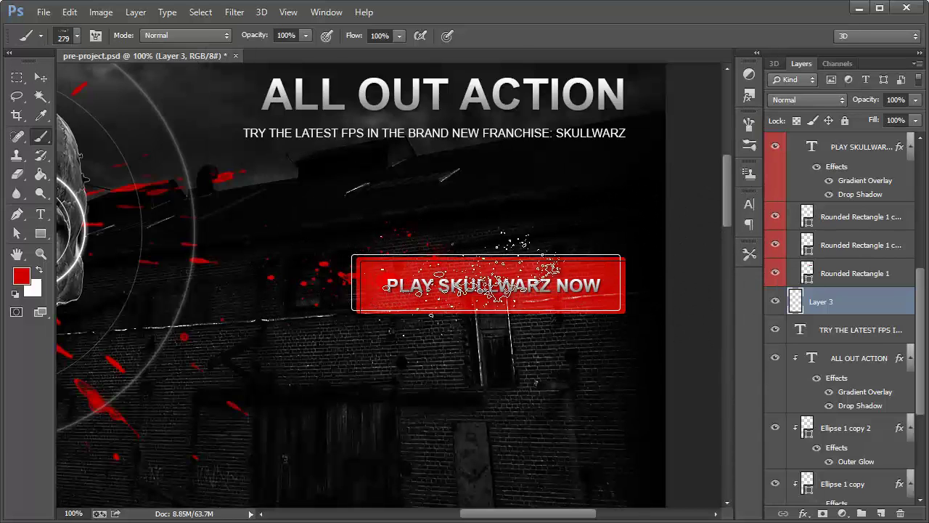
# Step: Switch to another splatter brush at 195 px and stamp two splatters at the button's right end
pyautogui.click(77, 36)
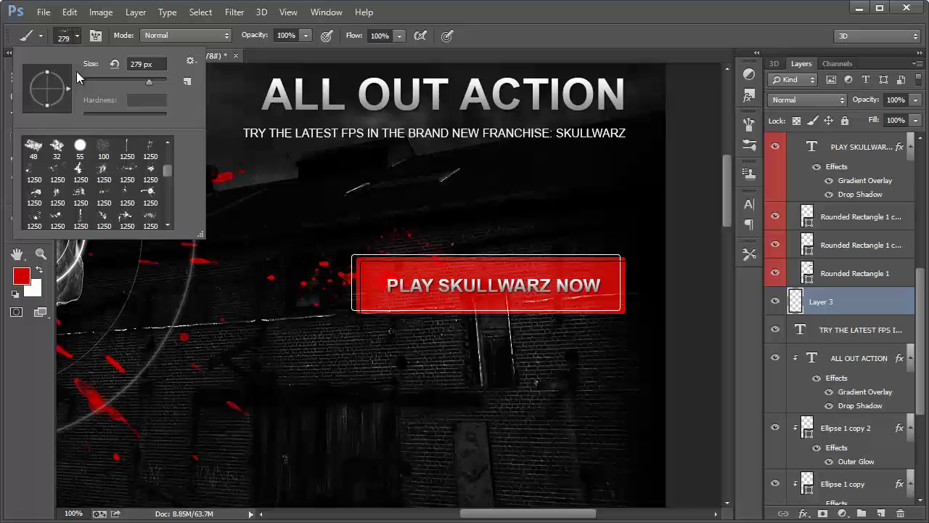
pyautogui.click(35, 195)
pyautogui.moveTo(147, 84); pyautogui.dragTo(145, 80)
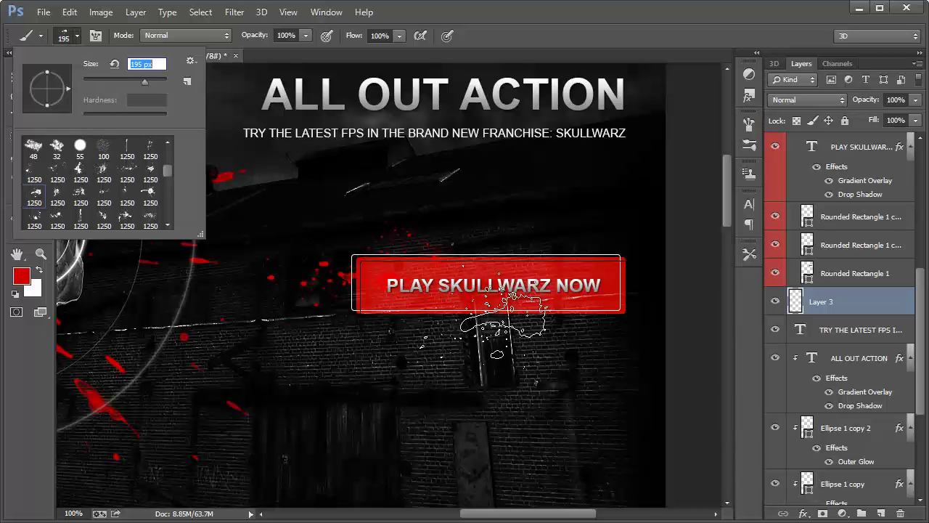
pyautogui.click(603, 299)
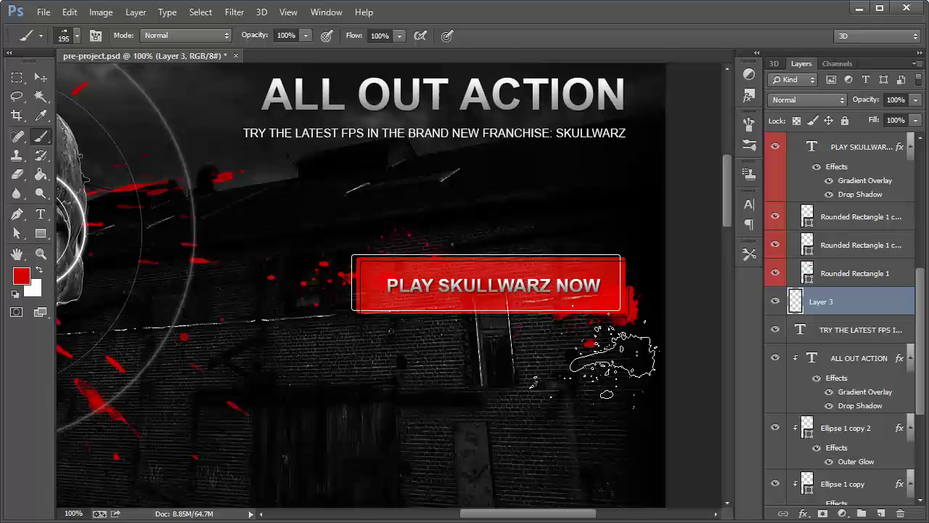
pyautogui.click(426, 290)
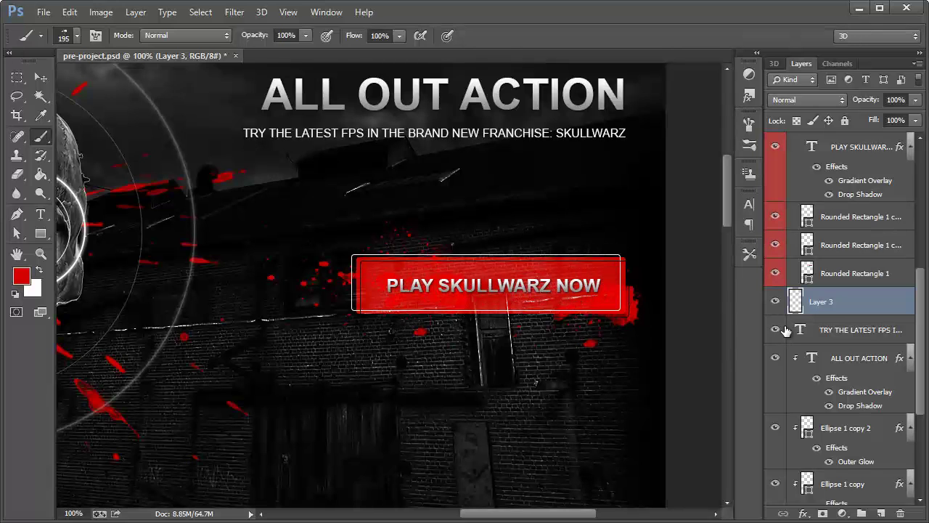
# Step: Pick a third splatter brush shape and adjust its size
pyautogui.click(77, 36)
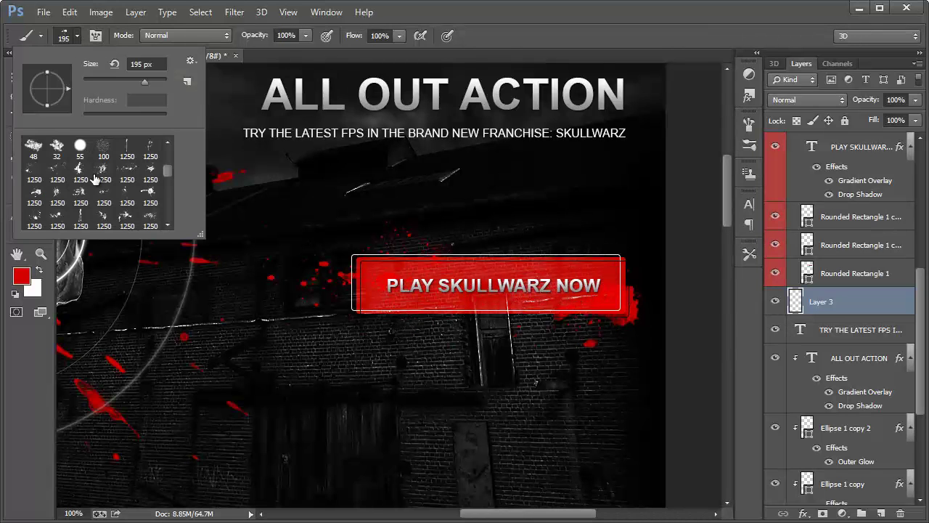
pyautogui.click(104, 196)
pyautogui.click(151, 82)
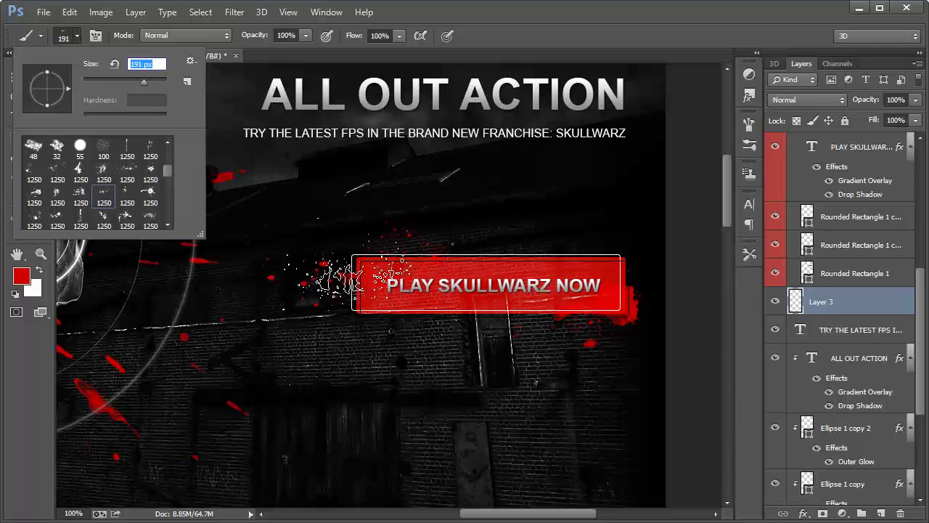
pyautogui.click(453, 312)
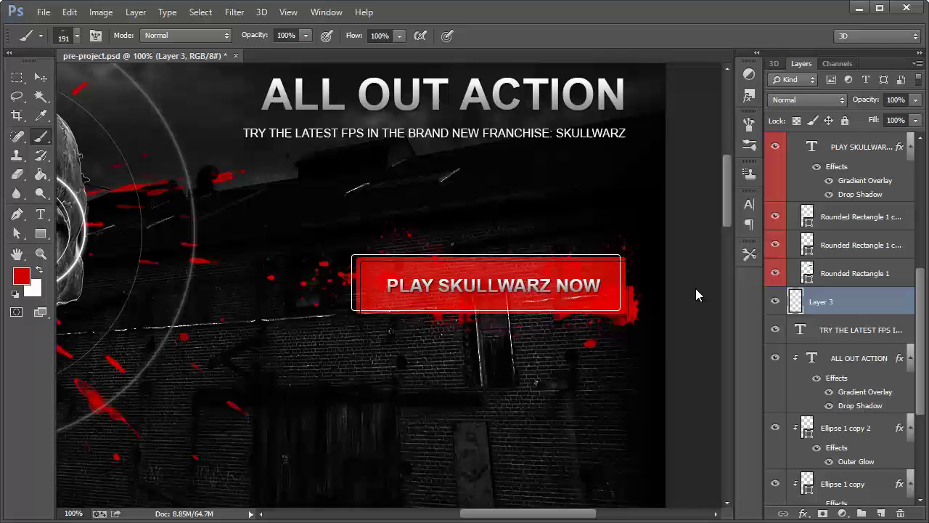
pyautogui.scroll(-2, 436, 327)
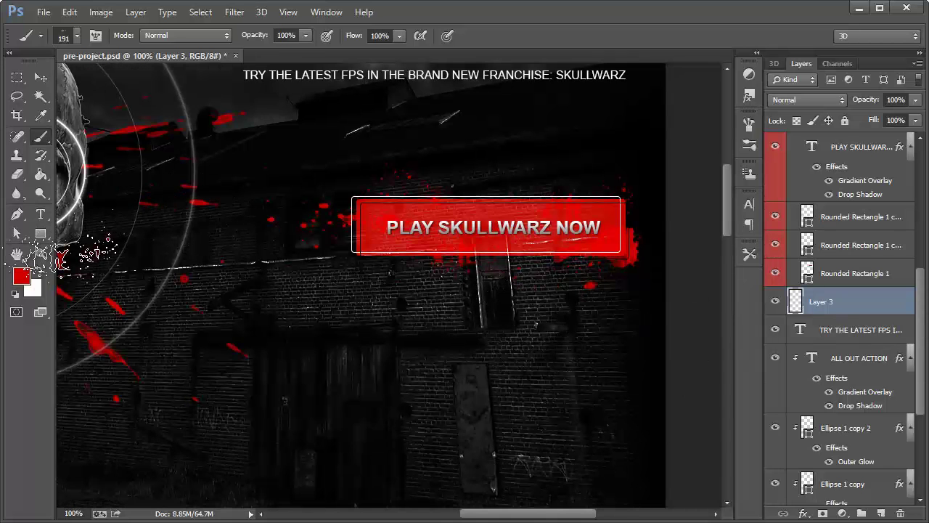
pyautogui.click(42, 255)
# Step: Zoom out, then move the ALL OUT ACTION headline and subtitle down about 46 px together
pyautogui.rightClick(220, 248)
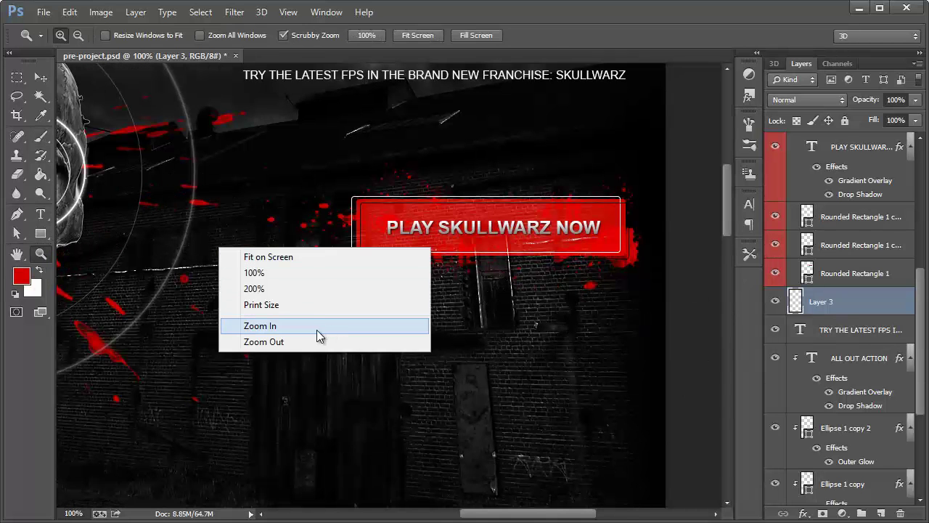
pyautogui.click(313, 341)
pyautogui.moveTo(525, 514); pyautogui.dragTo(490, 517)
pyautogui.click(40, 77)
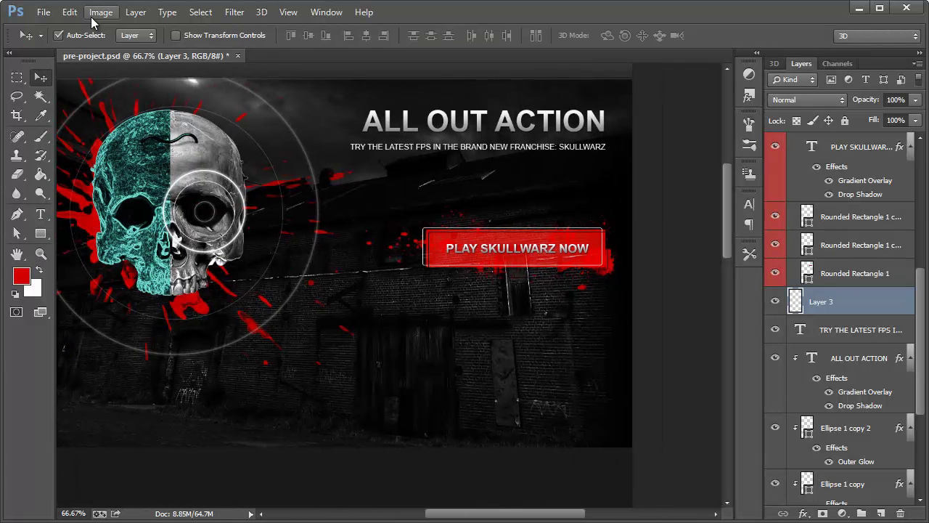
pyautogui.click(479, 111)
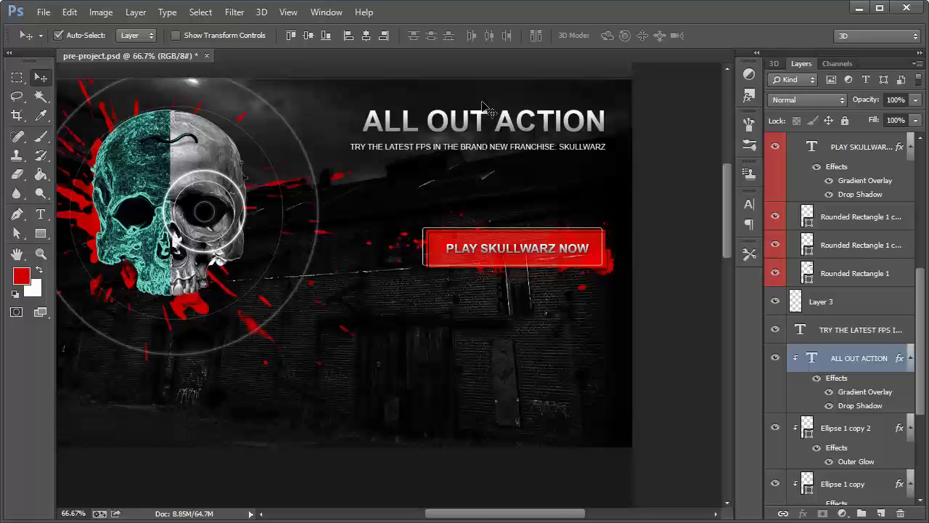
pyautogui.click(214, 161)
pyautogui.click(449, 130)
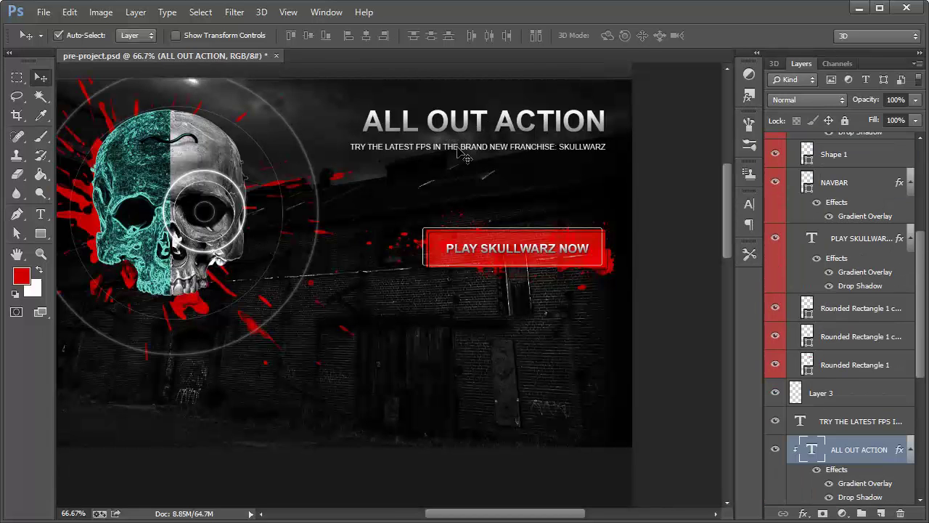
pyautogui.keyDown('shift'); pyautogui.click(459, 150); pyautogui.keyUp('shift')
pyautogui.moveTo(486, 149); pyautogui.dragTo(485, 182)
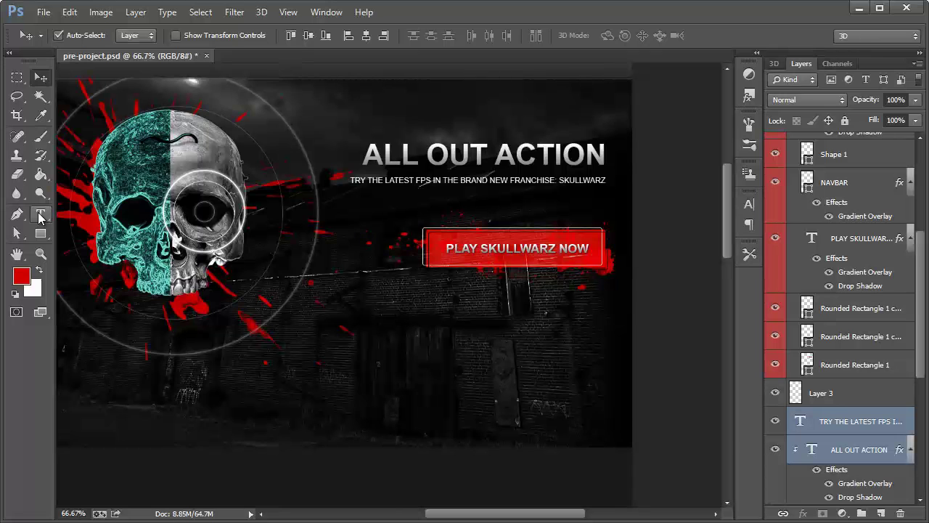
pyautogui.click(40, 216)
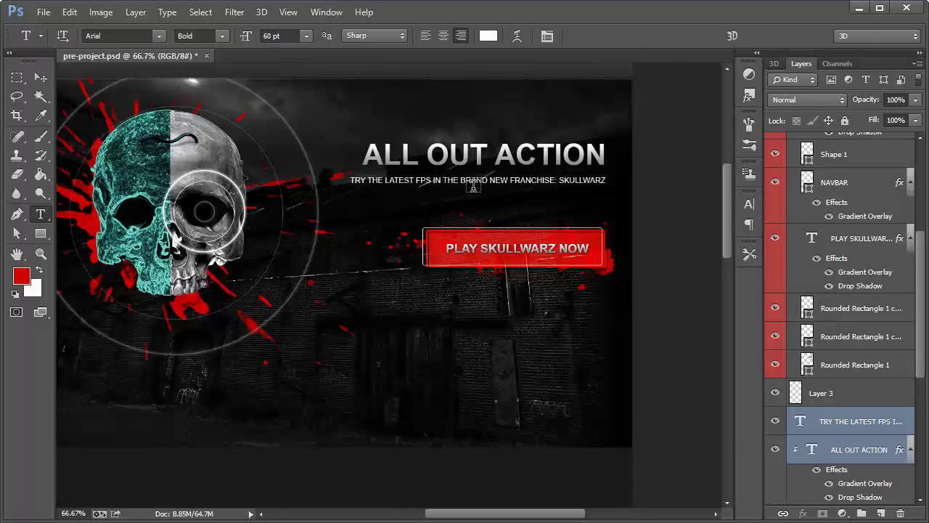
# Step: Append 'RIP APART YOUR ENEMIES SOLELY THROUGH DECAPITATION WITH ONLY YOUR HANDS. NO. WEAPONS. ALLOWED.' to the subtitle
pyautogui.click(41, 253)
pyautogui.click(551, 191)
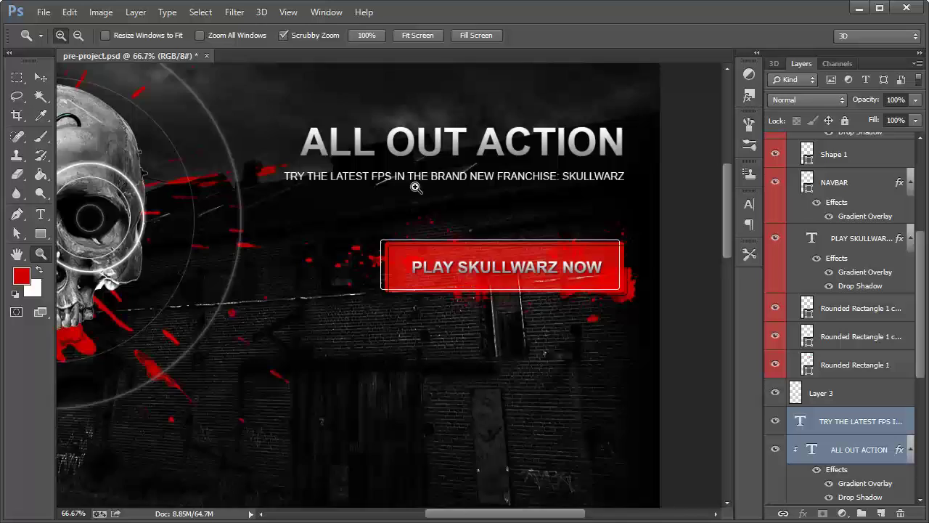
pyautogui.click(40, 215)
pyautogui.click(456, 175)
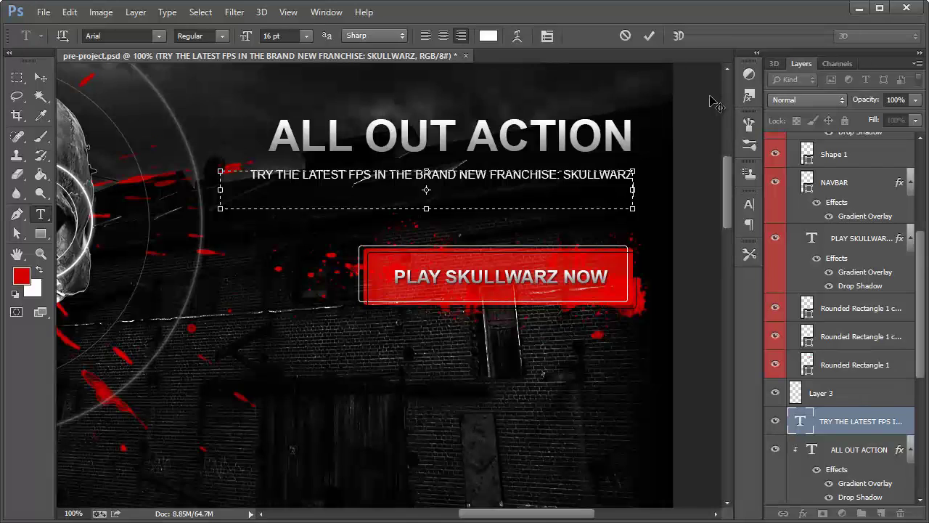
pyautogui.write('RIP APART YOUR ENEMIES SO')
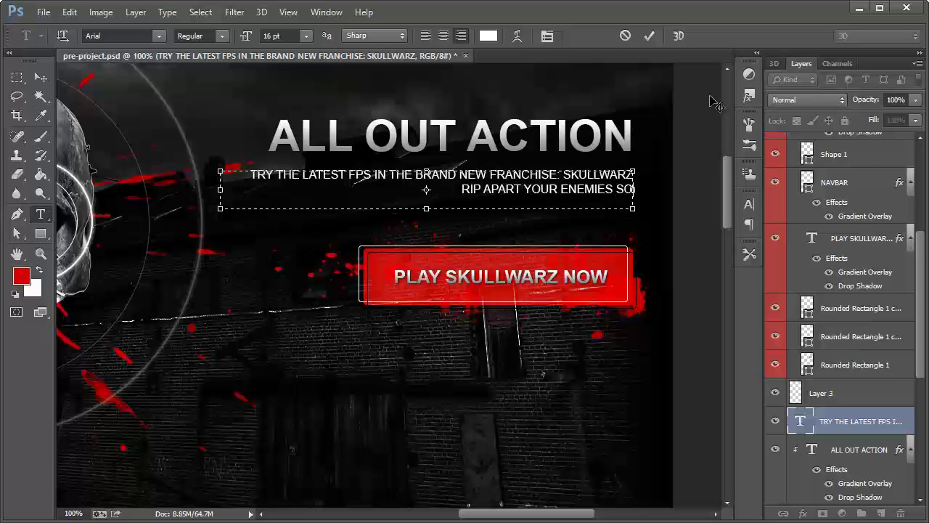
pyautogui.write('LELY THROU')
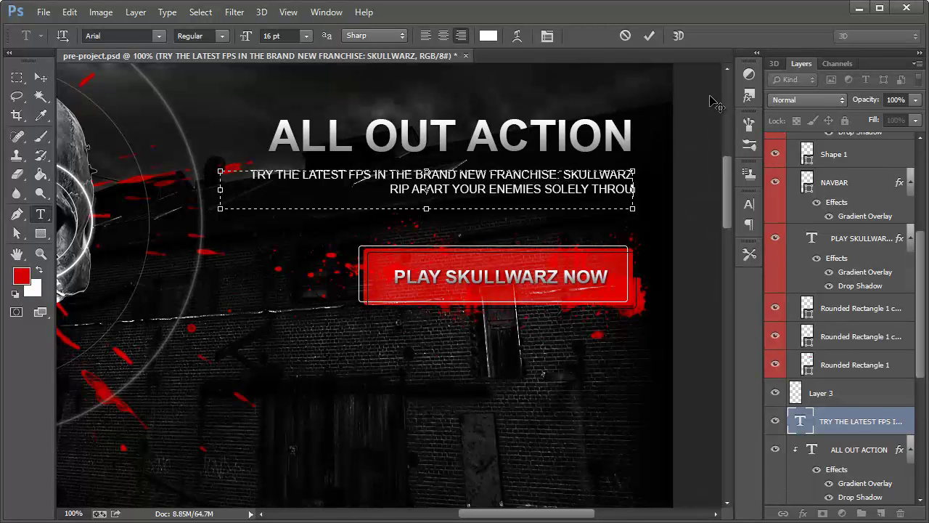
pyautogui.write('GH DECAPITATION')
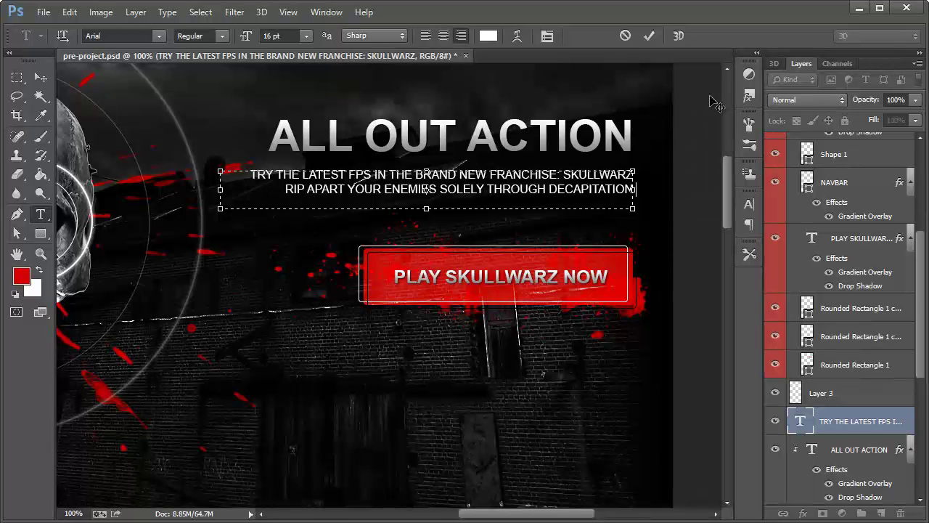
pyautogui.write(' WITH')
pyautogui.press('BackSpace')
pyautogui.press('BackSpace')
pyautogui.press('BackSpace')
pyautogui.press('BackSpace')
pyautogui.press('BackSpace')
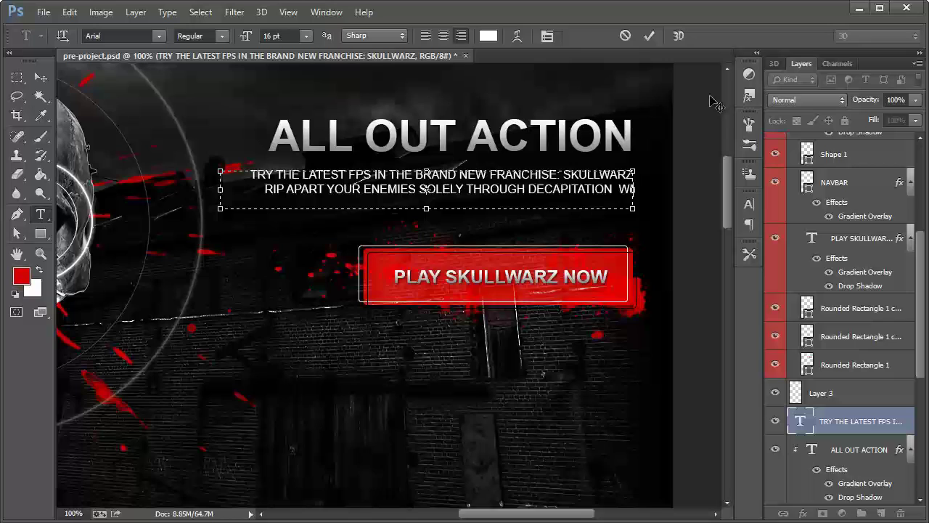
pyautogui.write('WITH')
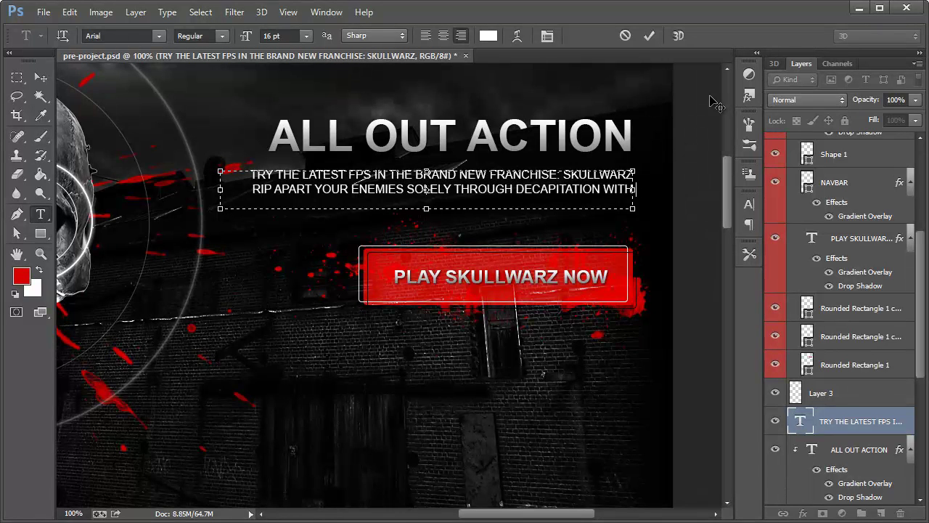
pyautogui.write(' ON')
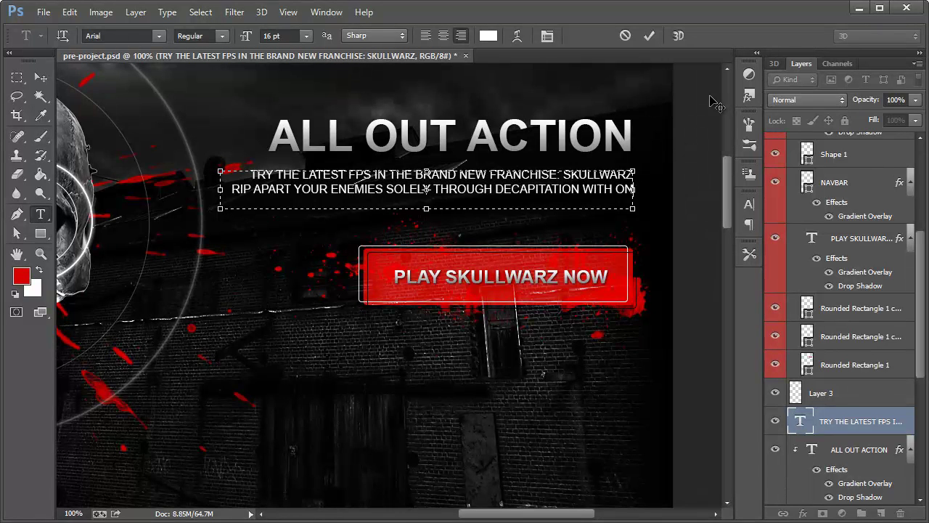
pyautogui.write('LY YOUR HANDS.')
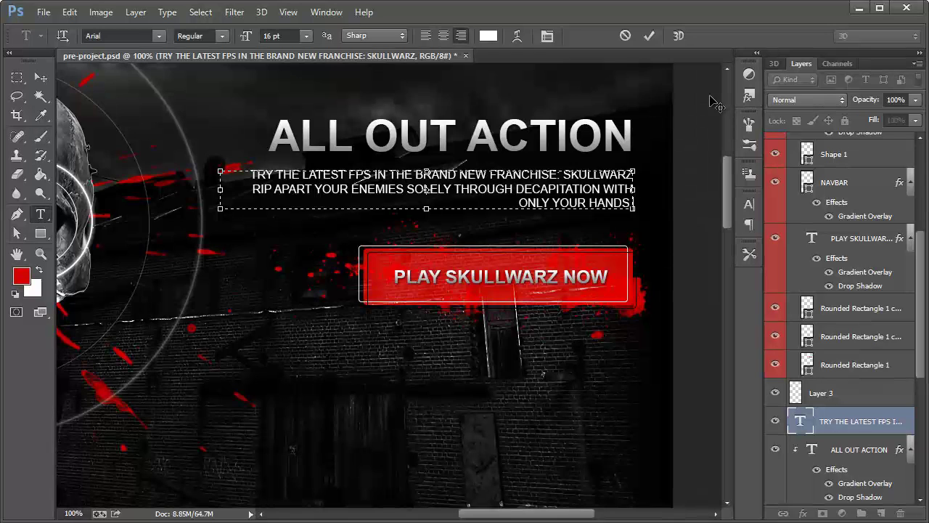
pyautogui.write('  NO. WEAPONS. ALLOWED.')
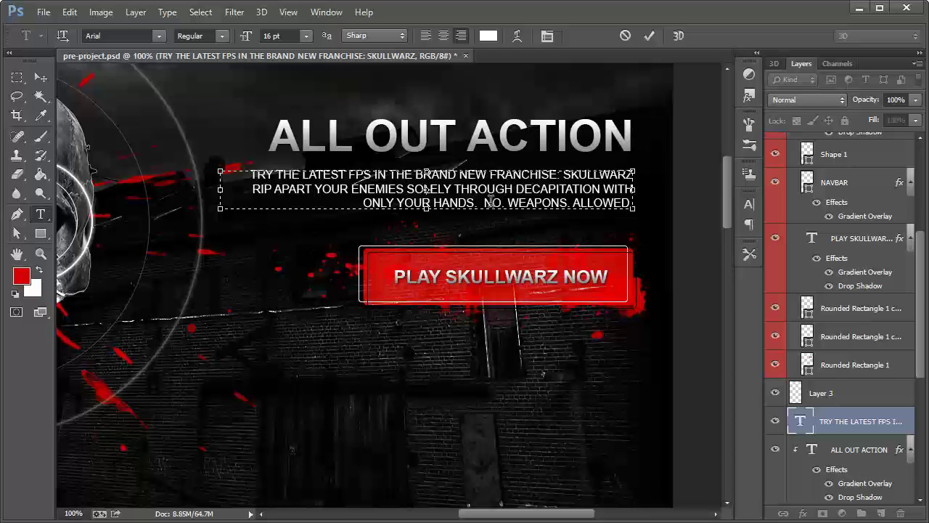
# Step: Make 'NO. WEAPONS. ALLOWED.' bold and commit the text edit
pyautogui.moveTo(484, 203); pyautogui.dragTo(650, 206)
pyautogui.click(214, 37)
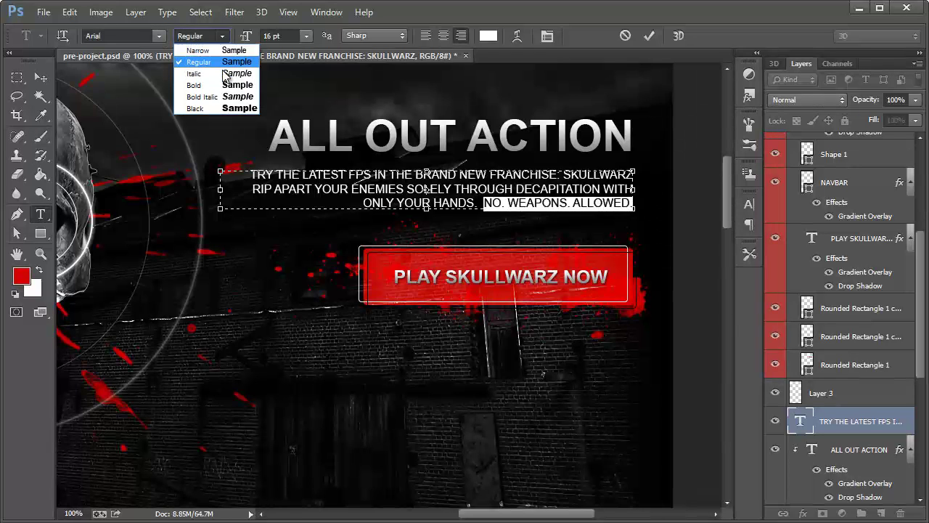
pyautogui.click(187, 87)
pyautogui.click(41, 77)
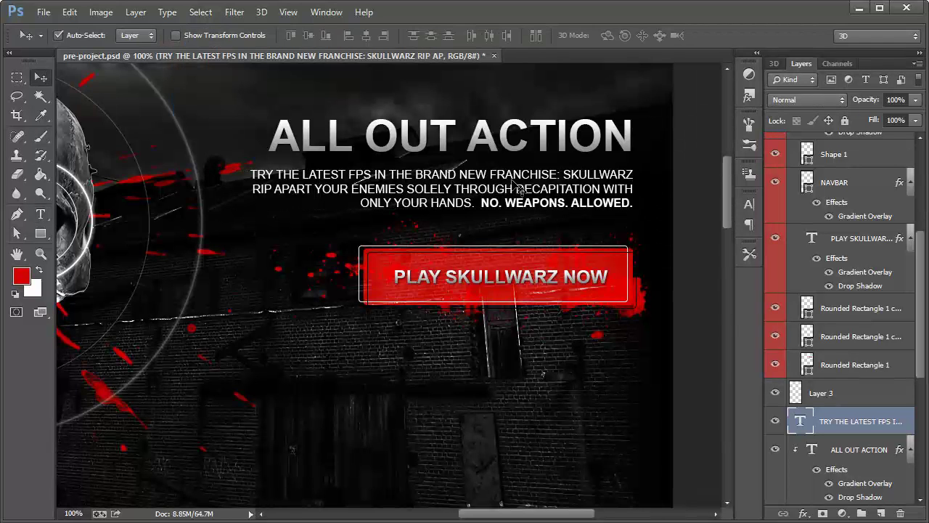
pyautogui.click(40, 253)
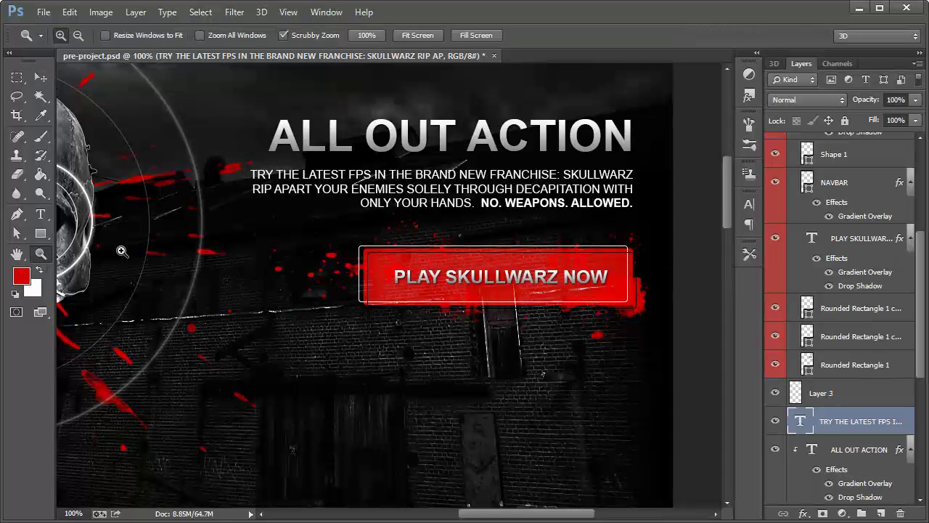
pyautogui.rightClick(121, 250)
pyautogui.click(186, 346)
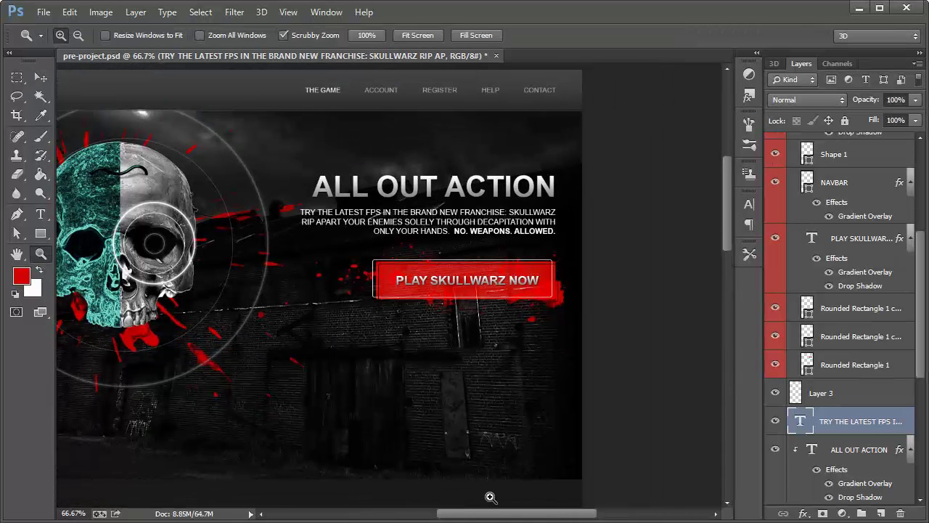
pyautogui.moveTo(501, 517); pyautogui.dragTo(479, 514)
pyautogui.scroll(1, 466, 424)
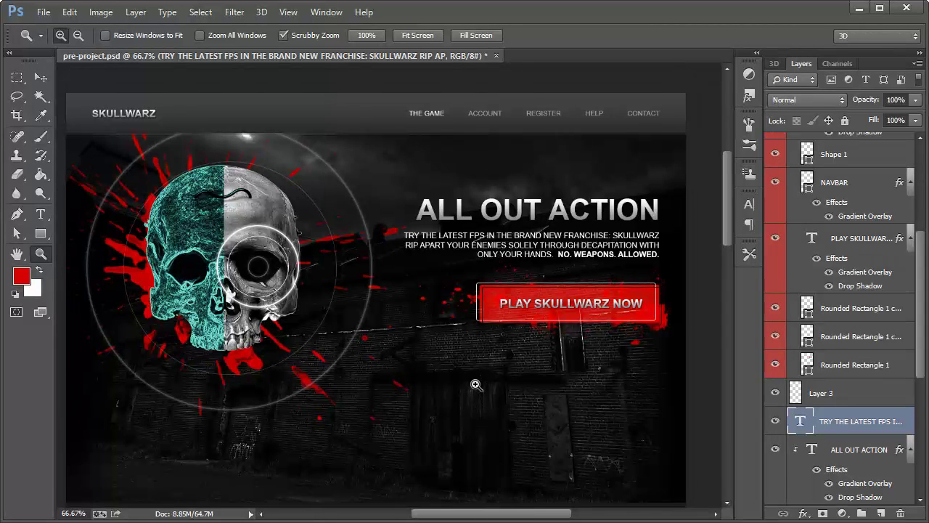
pyautogui.scroll(-5, 476, 385)
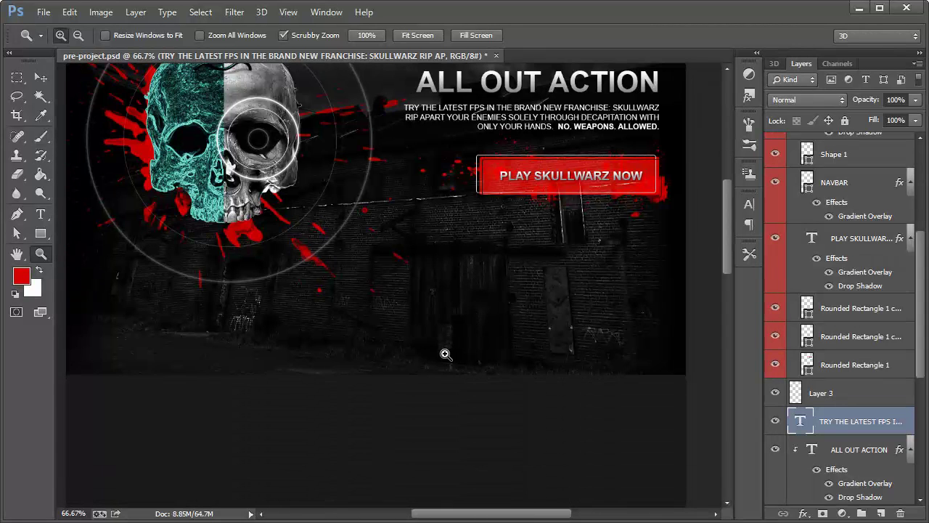
pyautogui.scroll(-1, 446, 354)
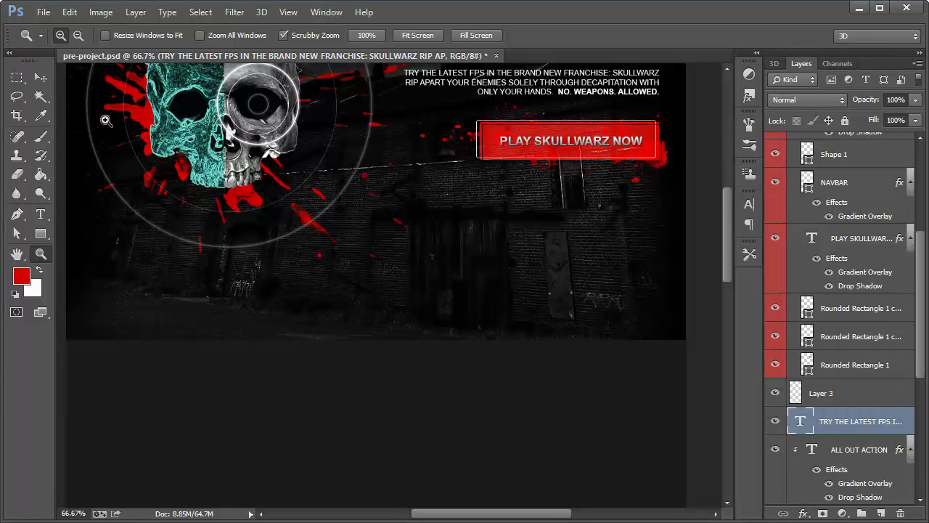
# Step: Fill the empty lower canvas on the background layer with black using the Paint Bucket
pyautogui.click(41, 78)
pyautogui.click(514, 410)
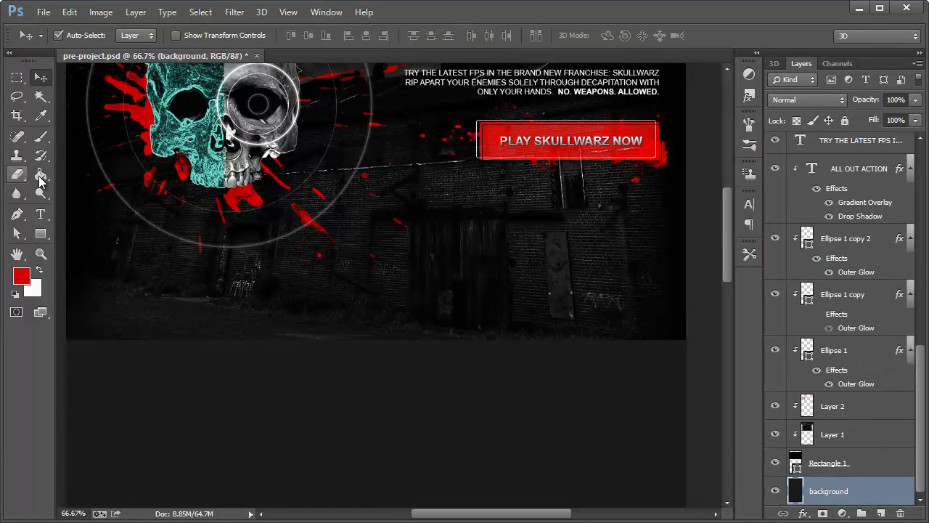
pyautogui.click(40, 177)
pyautogui.click(21, 275)
pyautogui.moveTo(135, 439); pyautogui.dragTo(141, 489)
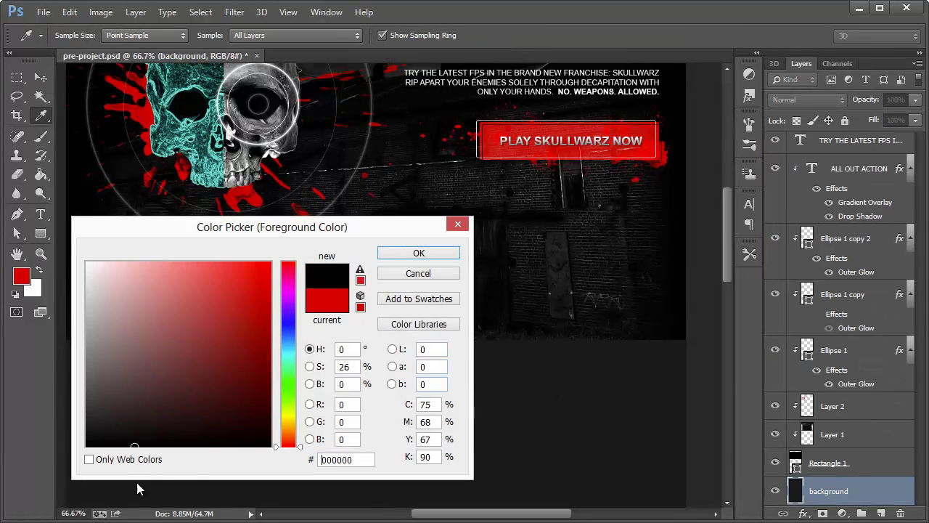
pyautogui.click(419, 253)
pyautogui.click(427, 441)
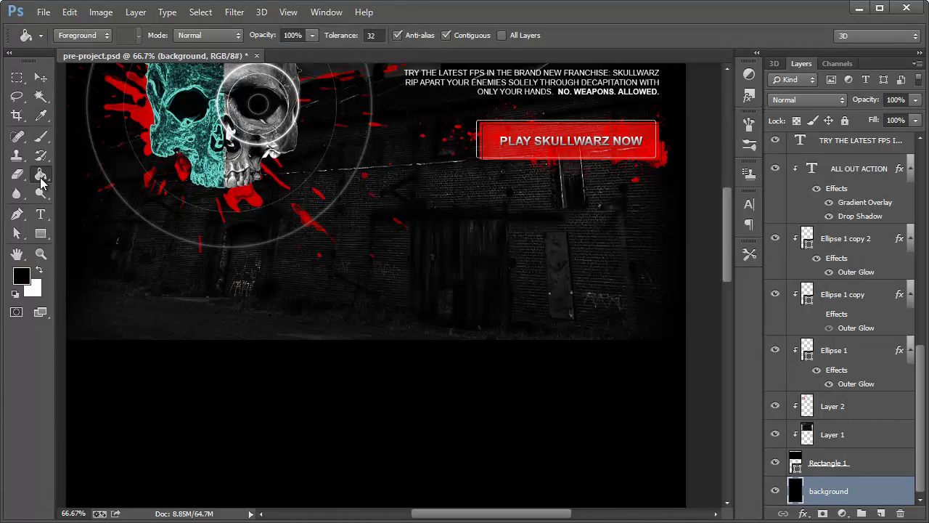
# Step: Set up a soft 332 px Eraser and make Layer 1 the active layer
pyautogui.click(40, 138)
pyautogui.press('e')
pyautogui.click(77, 35)
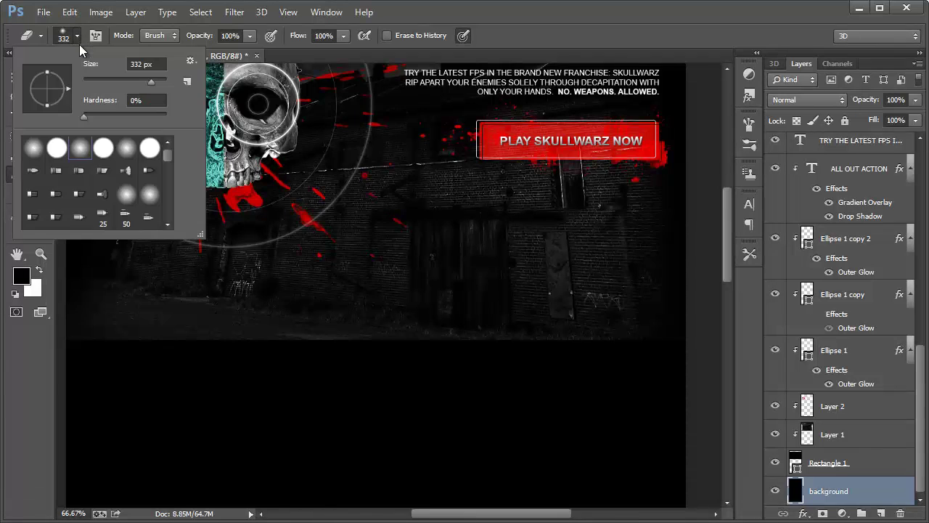
pyautogui.click(353, 50)
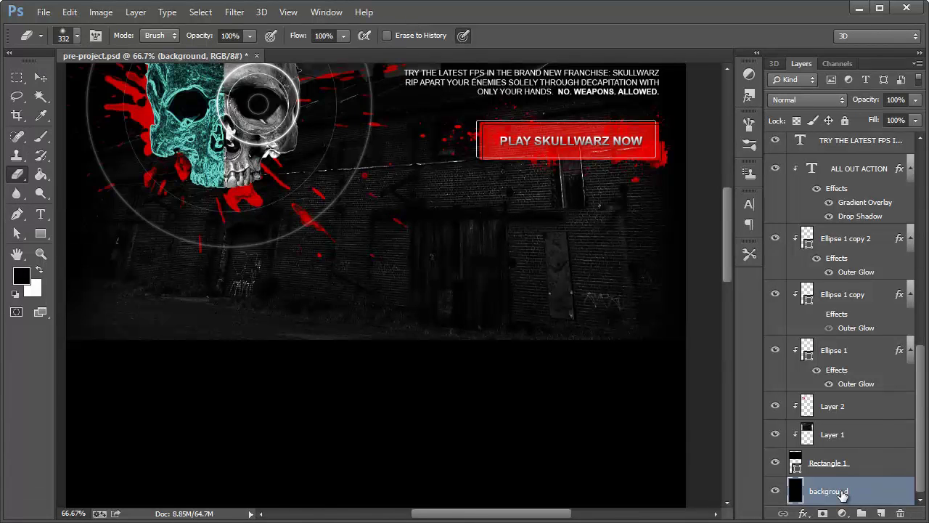
pyautogui.click(827, 435)
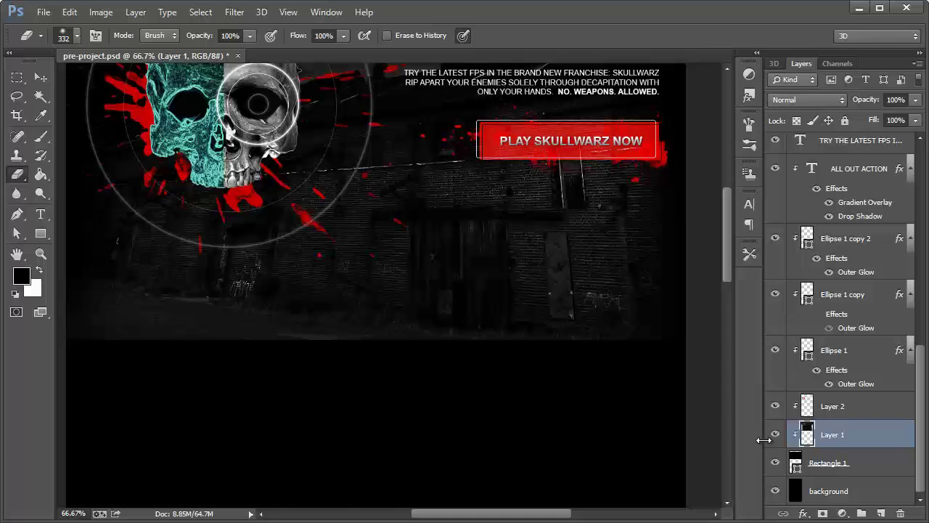
pyautogui.click(775, 434)
# Step: Erase along the warehouse wall's bottom edge so it fades into the black
pyautogui.moveTo(632, 336)
pyautogui.mouseDown()
pyautogui.moveTo(479, 363)
pyautogui.moveTo(38, 386)
pyautogui.moveTo(537, 386)
pyautogui.mouseUp()
pyautogui.moveTo(465, 517); pyautogui.dragTo(513, 514)
pyautogui.moveTo(649, 378); pyautogui.dragTo(107, 400)
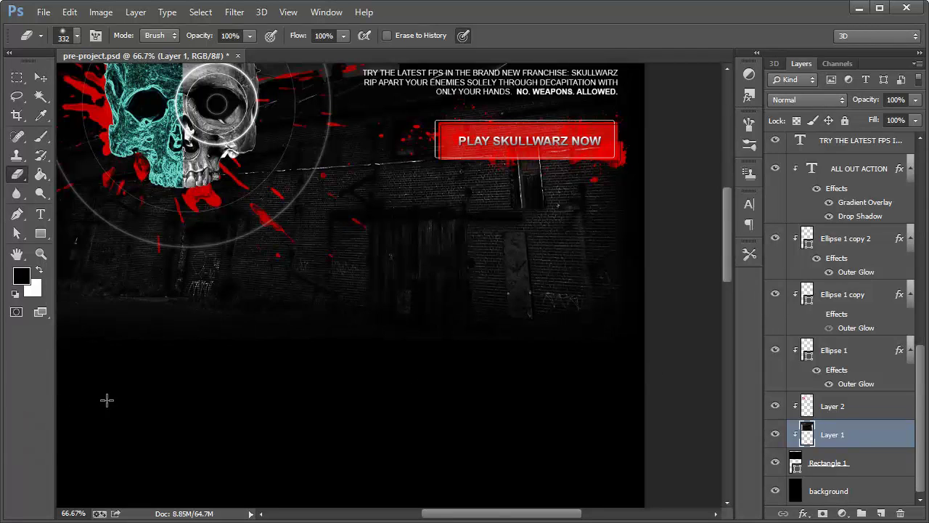
pyautogui.moveTo(492, 517); pyautogui.dragTo(468, 515)
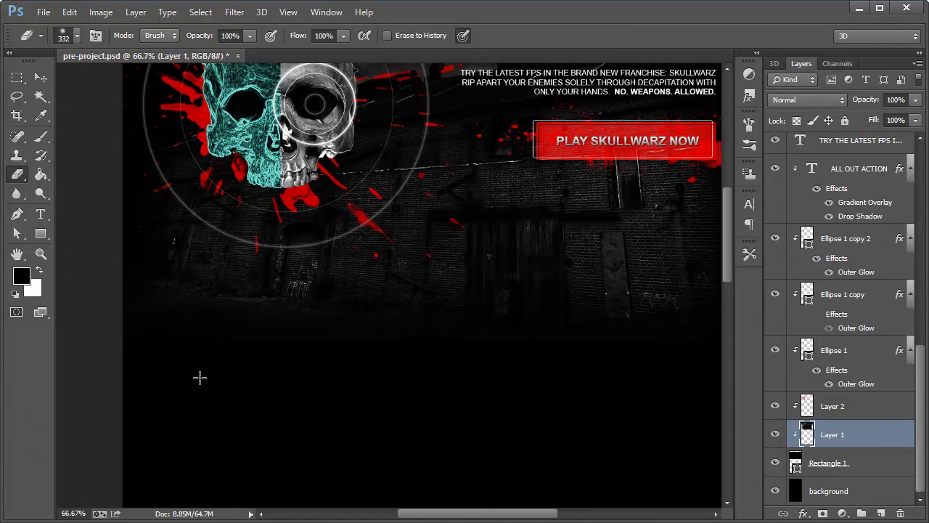
pyautogui.scroll(5, 546, 452)
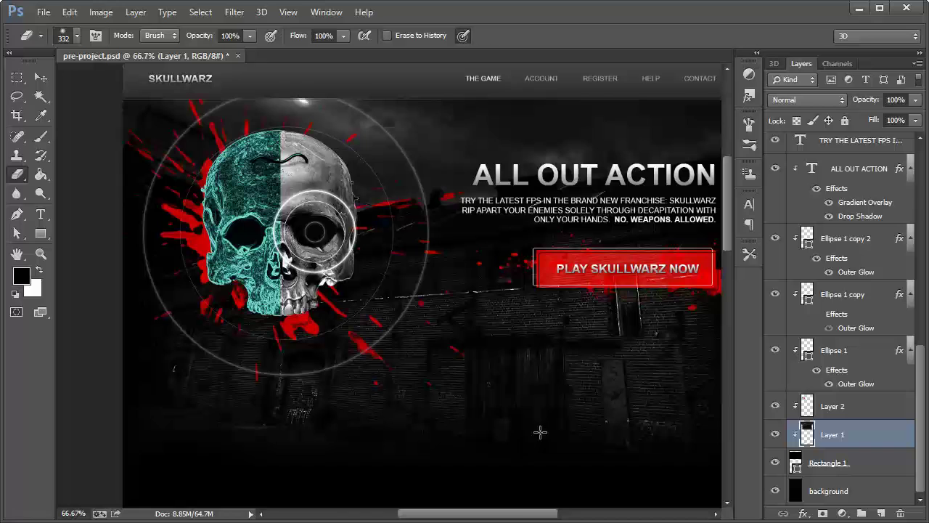
pyautogui.moveTo(519, 503); pyautogui.dragTo(583, 515)
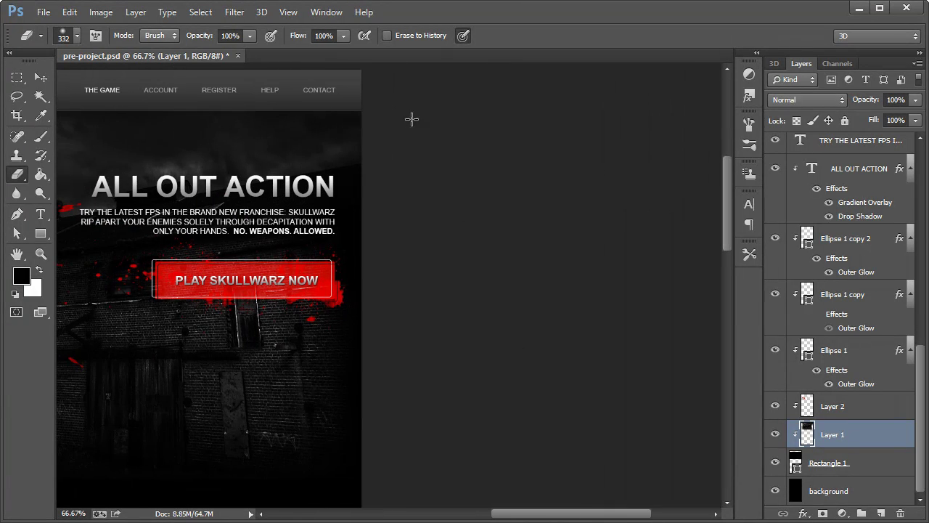
pyautogui.moveTo(523, 517); pyautogui.dragTo(434, 516)
pyautogui.scroll(-5, 479, 304)
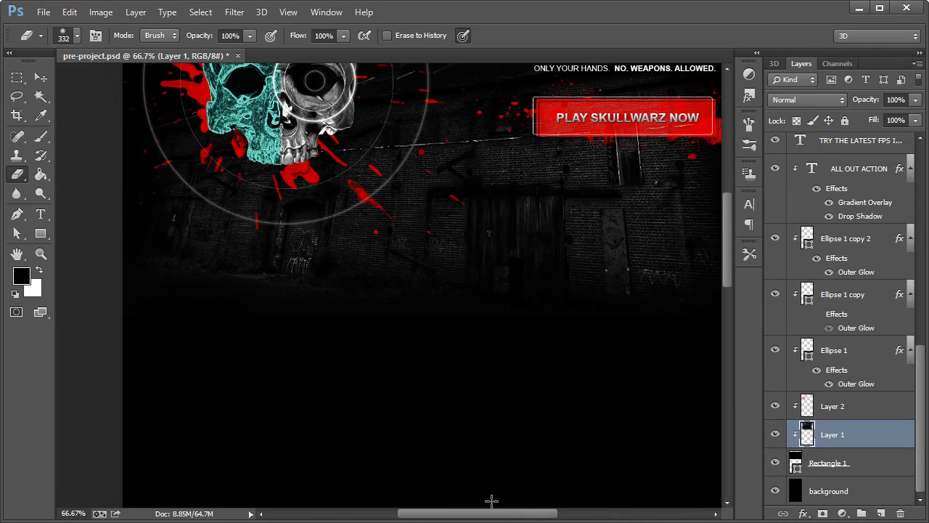
pyautogui.moveTo(497, 517); pyautogui.dragTo(469, 514)
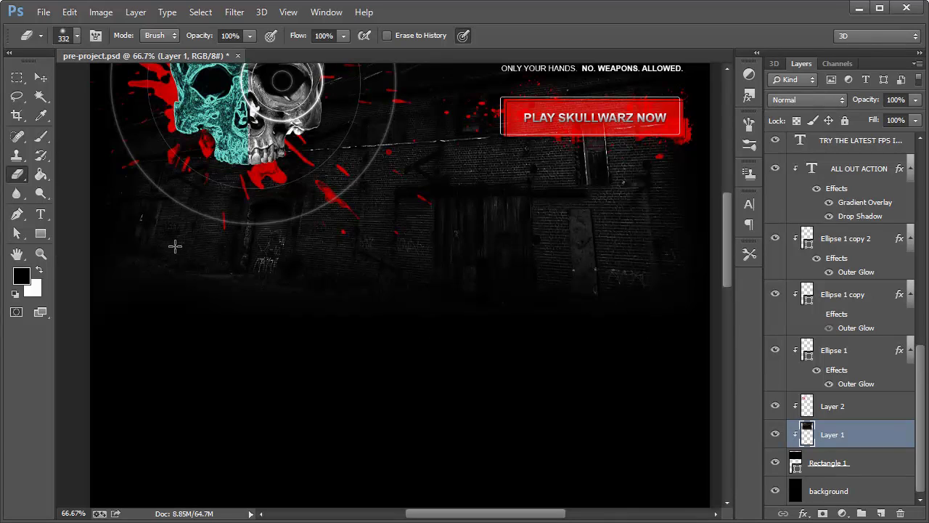
pyautogui.moveTo(920, 381); pyautogui.dragTo(911, 163)
# Step: Show the GRID group and draw a 370 × 222 px rectangle below the hero on the left
pyautogui.click(857, 143)
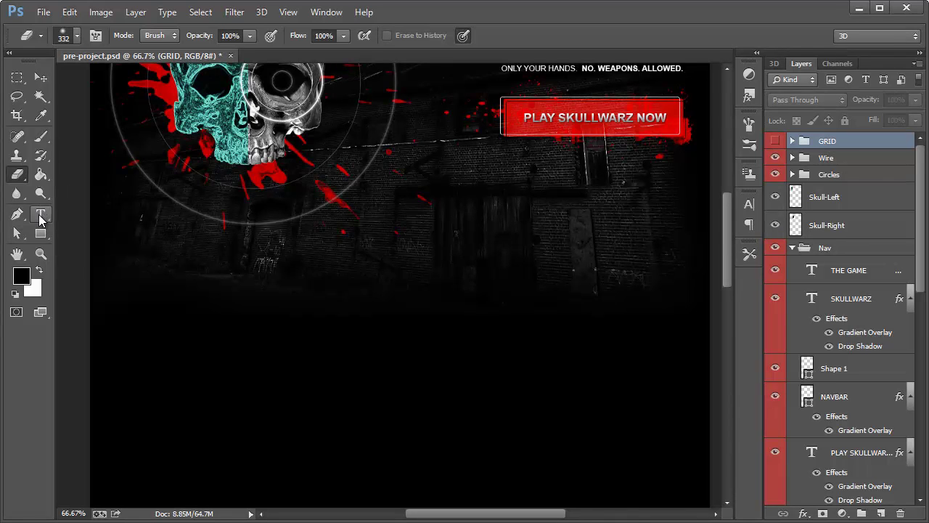
pyautogui.click(40, 238)
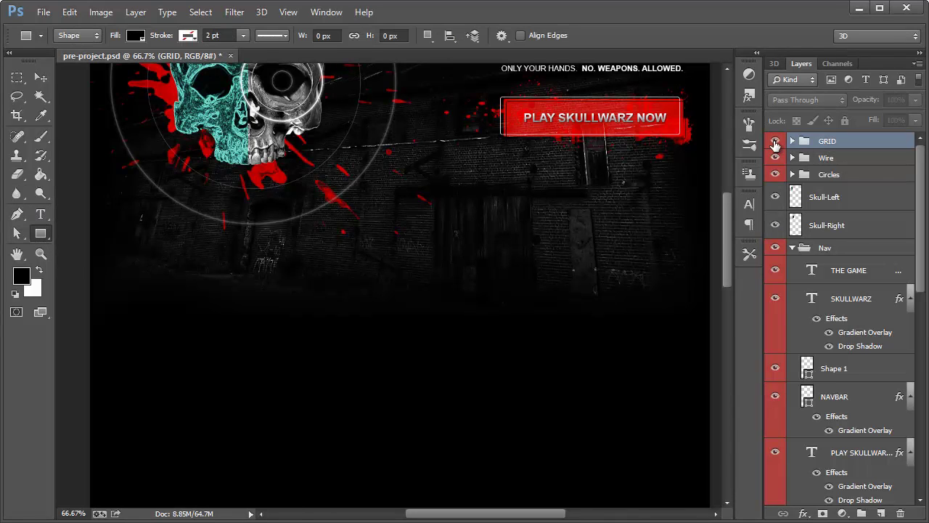
pyautogui.click(775, 142)
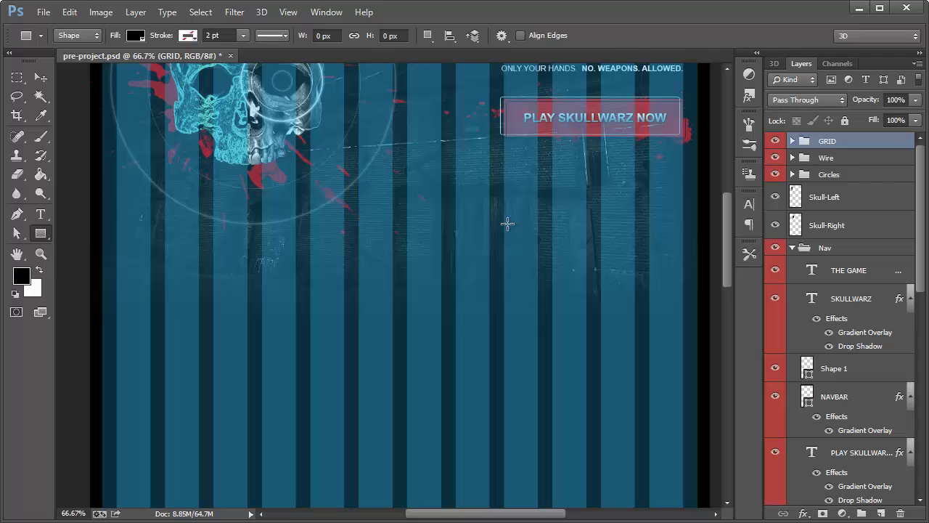
pyautogui.click(40, 214)
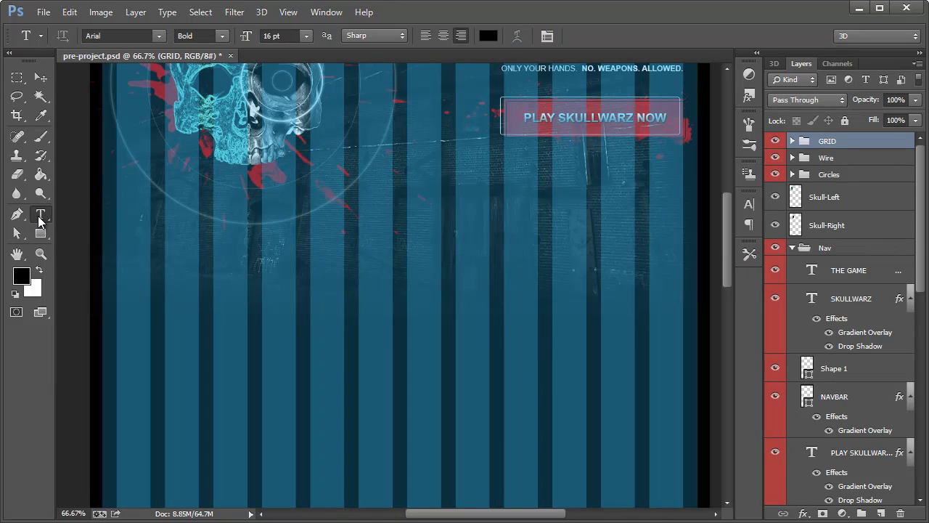
pyautogui.click(41, 235)
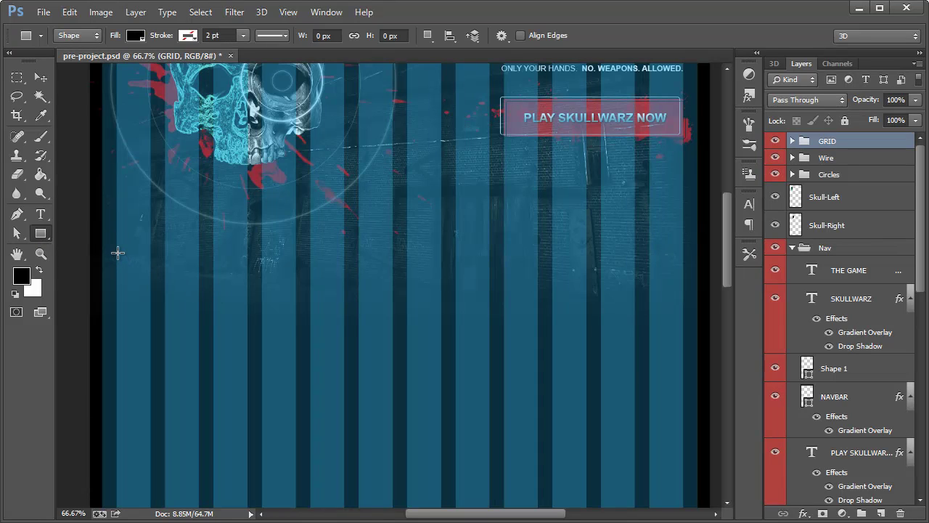
pyautogui.moveTo(118, 252); pyautogui.dragTo(296, 360)
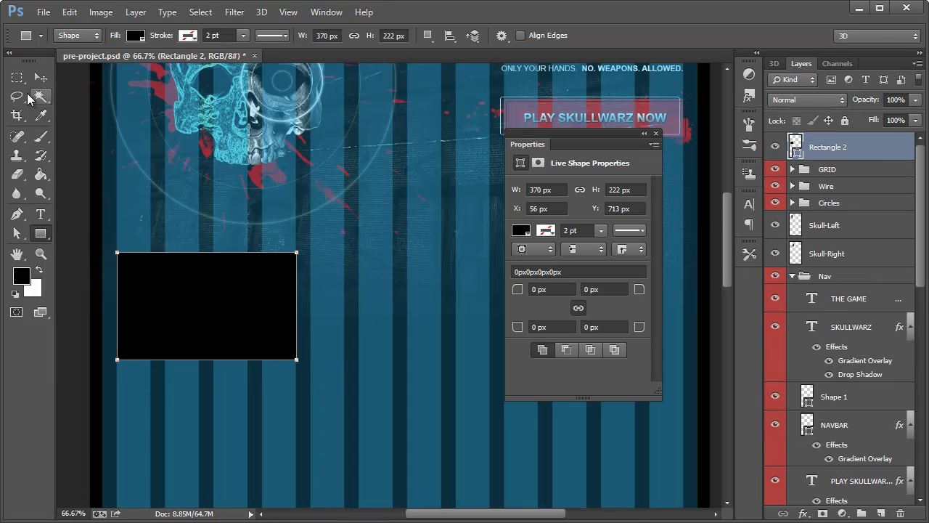
pyautogui.click(42, 83)
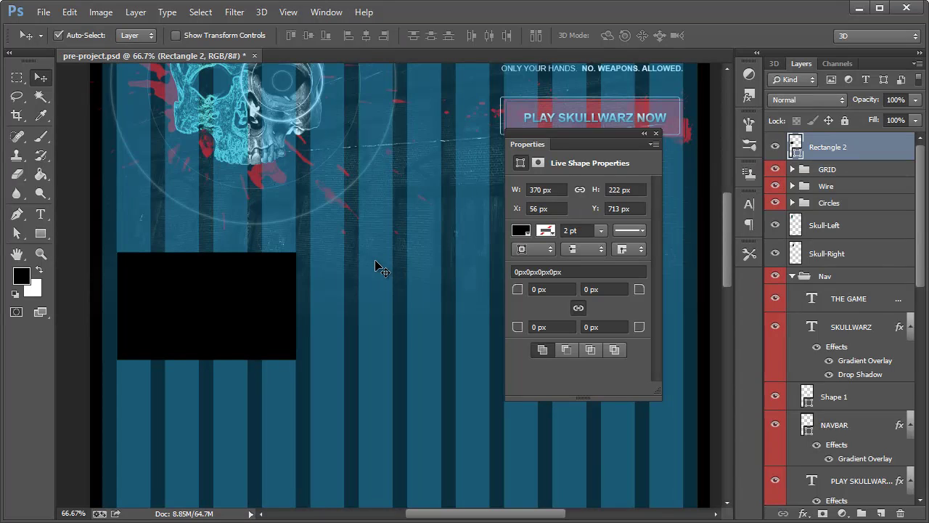
# Step: Hide the column grid and move Rectangle 2 lower in the layer stack
pyautogui.hotkey('ctrl', ';')
pyautogui.hotkey('ctrl', ';')
pyautogui.click(776, 169)
pyautogui.moveTo(840, 147)
pyautogui.mouseDown()
pyautogui.moveTo(839, 218)
pyautogui.moveTo(842, 153)
pyautogui.mouseUp()
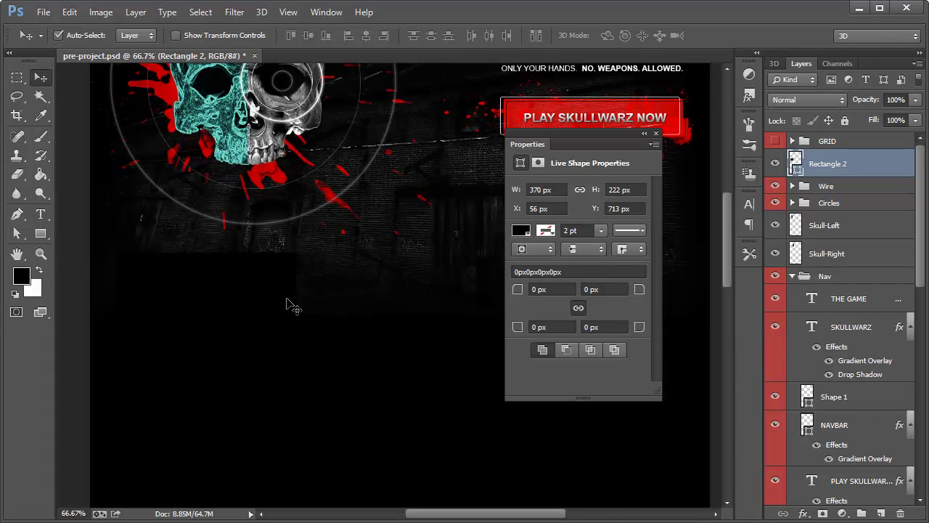
# Step: Fill Rectangle 2 with mid grey #606060 and close the Properties panel
pyautogui.doubleClick(796, 163)
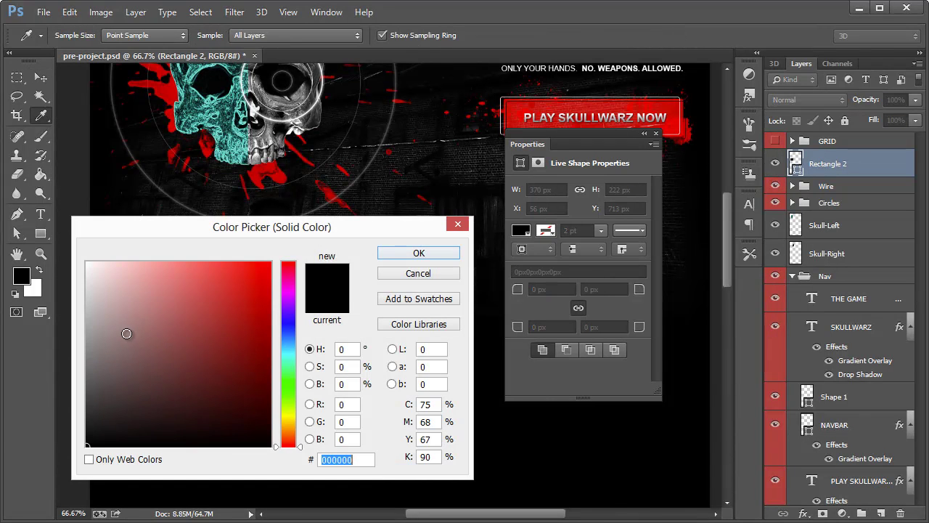
pyautogui.moveTo(124, 332); pyautogui.dragTo(52, 389)
pyautogui.click(435, 255)
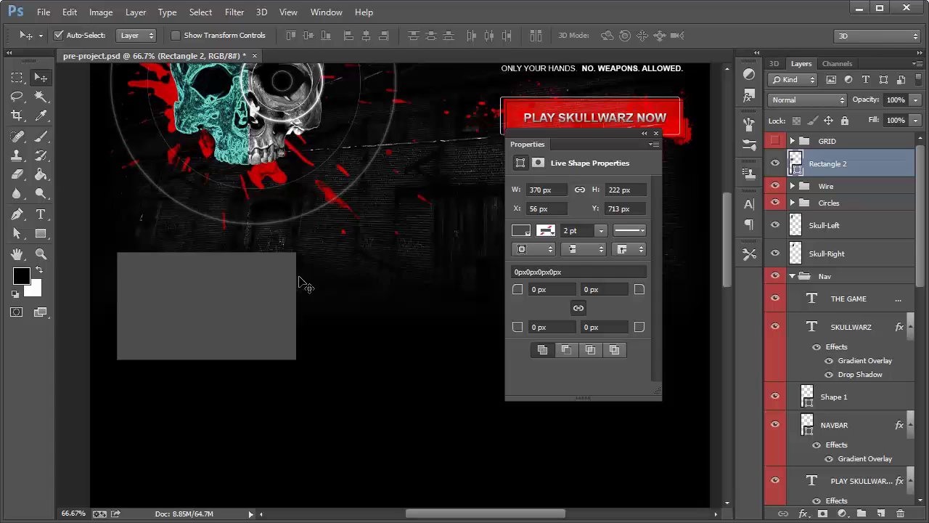
pyautogui.scroll(1, 308, 279)
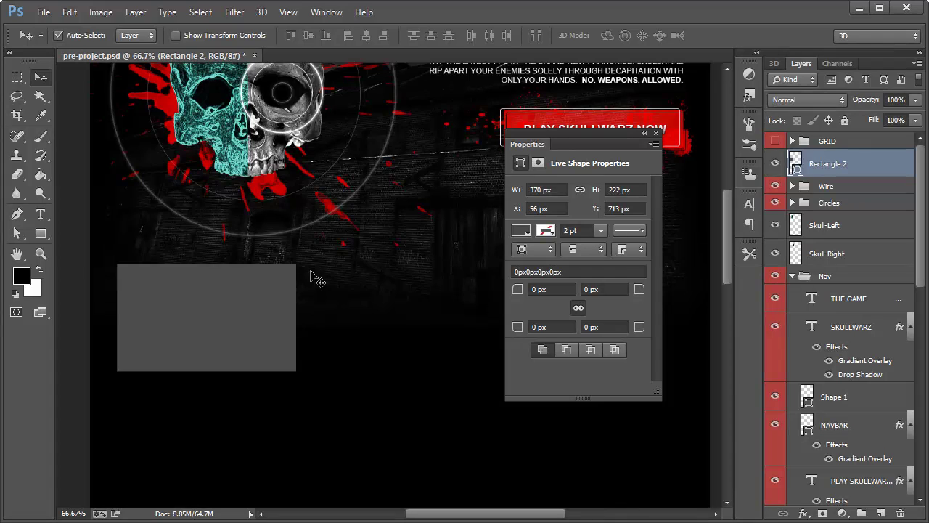
pyautogui.click(658, 136)
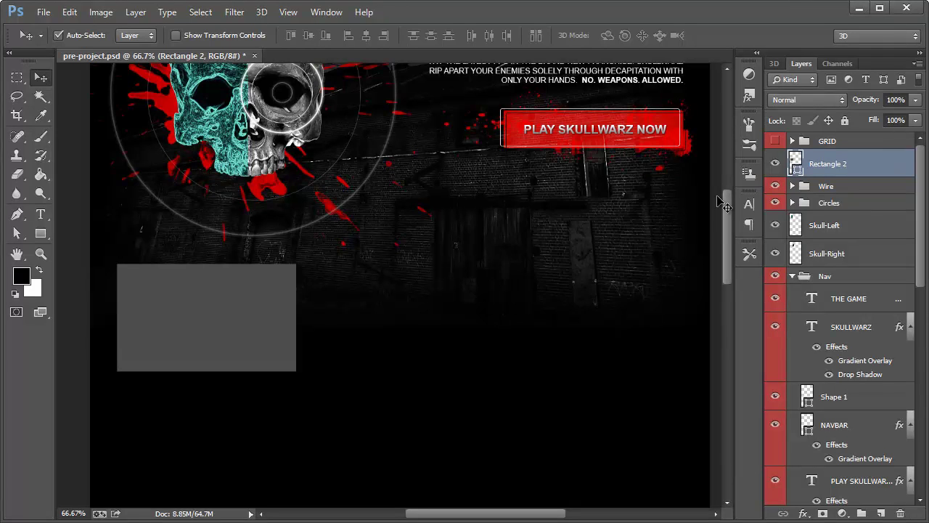
pyautogui.moveTo(728, 214); pyautogui.dragTo(726, 184)
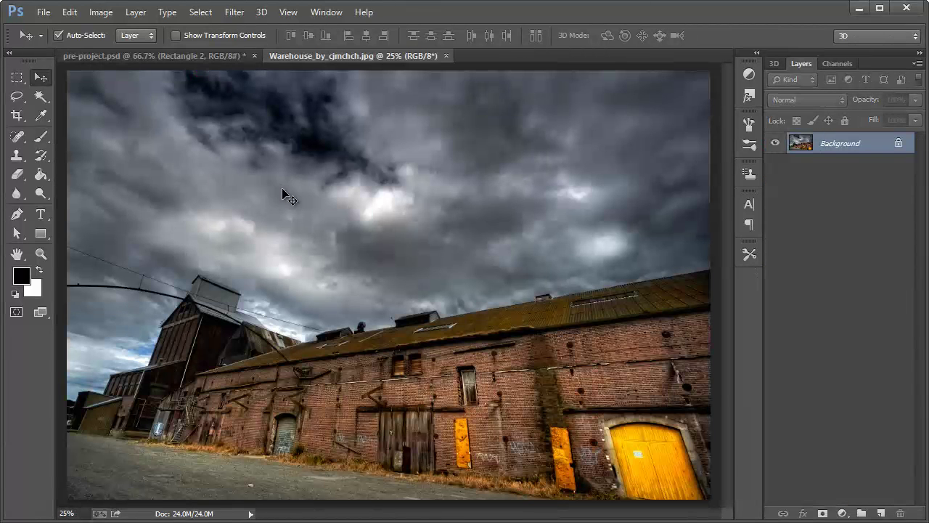
# Step: Paste the warehouse photo into a new Layer 4 clipped to Rectangle 2
pyautogui.hotkey('ctrl', 'a')
pyautogui.click(445, 56)
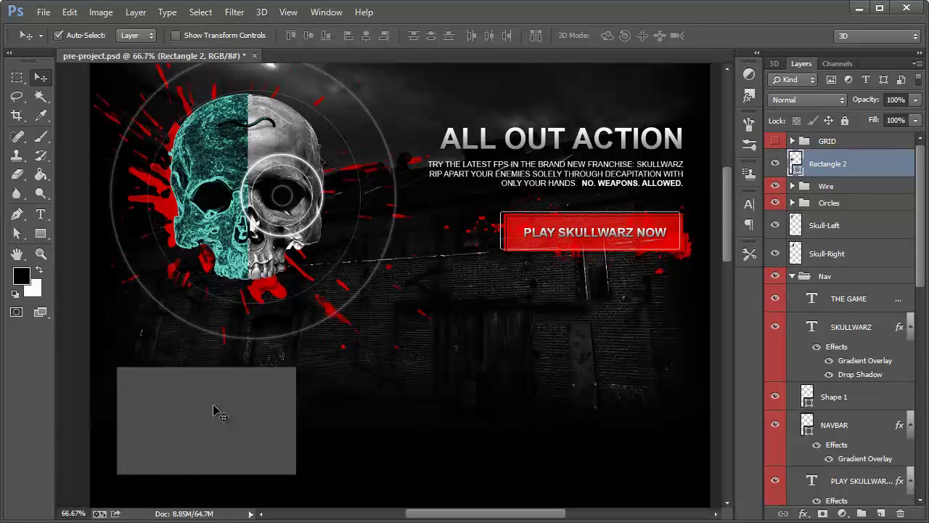
pyautogui.hotkey('ctrl', 'shift', 'n')
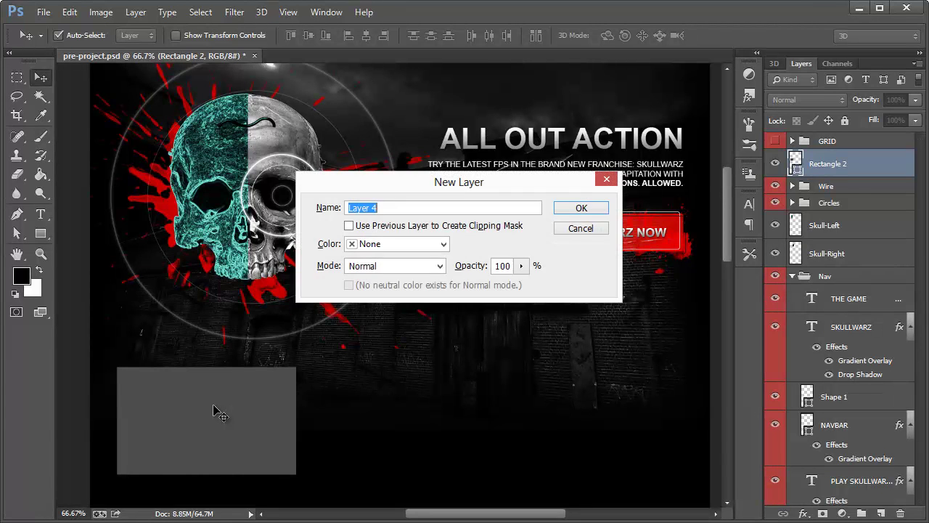
pyautogui.hotkey('alt', 'p')
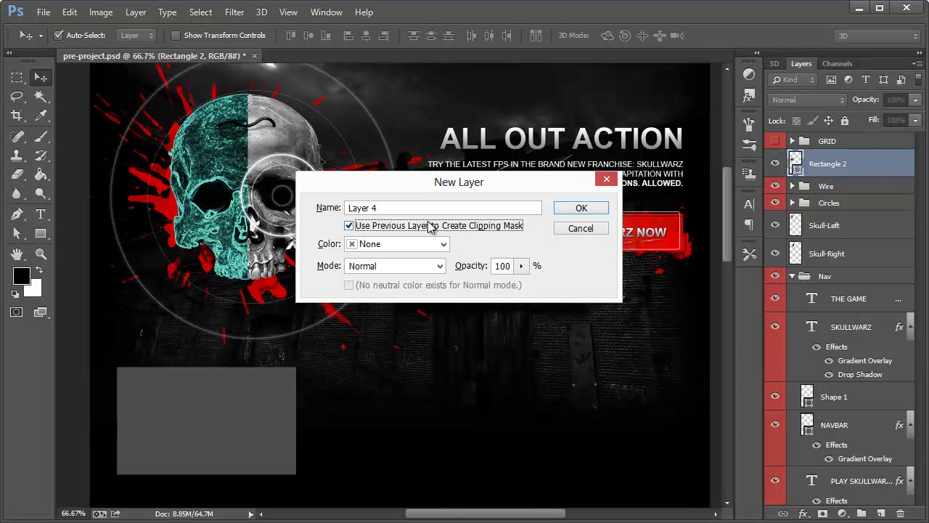
pyautogui.click(580, 207)
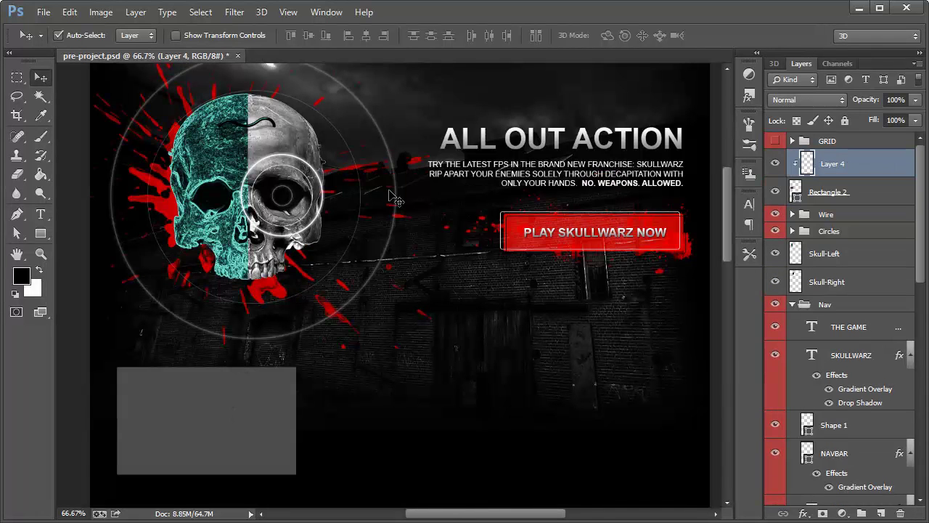
pyautogui.hotkey('ctrl', 'v')
# Step: Scale the photo to about 20.7% and position it over the grey rectangle
pyautogui.hotkey('ctrl', 't')
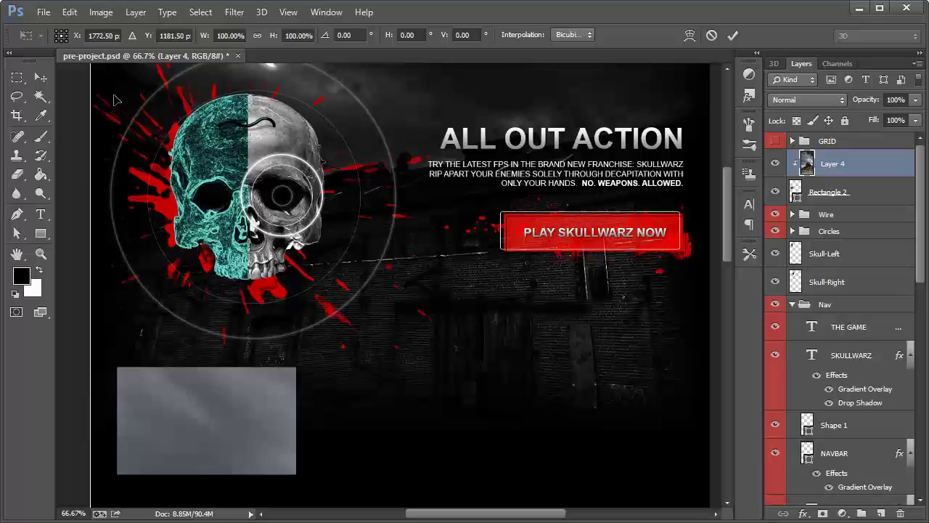
pyautogui.moveTo(114, 94); pyautogui.dragTo(120, 167)
pyautogui.moveTo(99, 135); pyautogui.dragTo(268, 258)
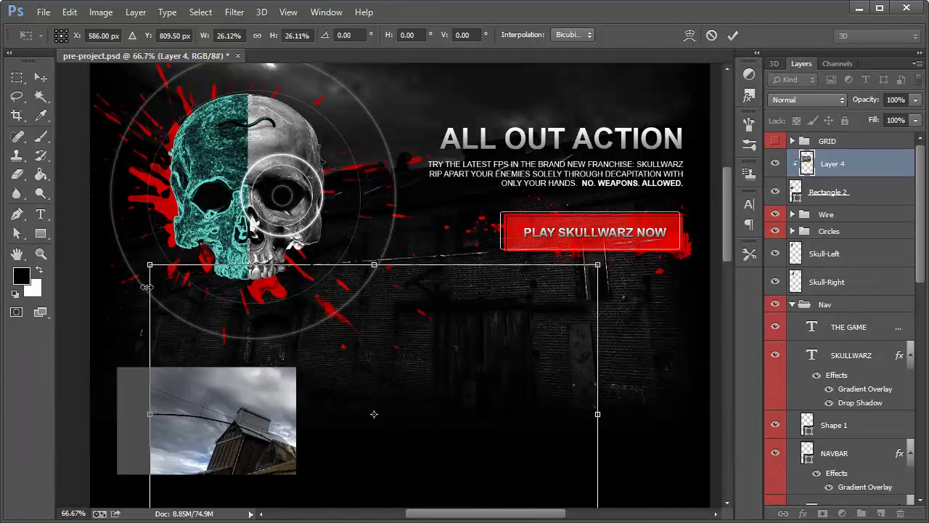
pyautogui.moveTo(150, 266); pyautogui.dragTo(210, 293)
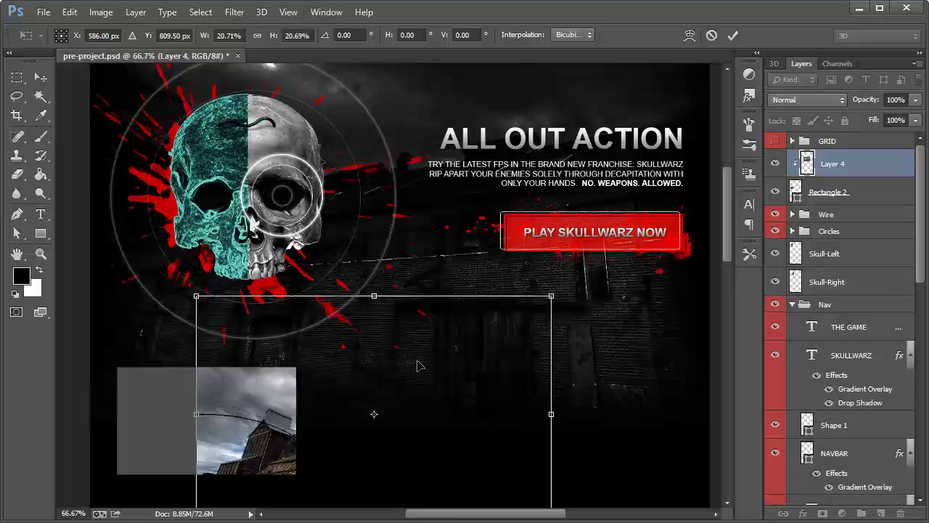
pyautogui.moveTo(418, 365); pyautogui.dragTo(276, 347)
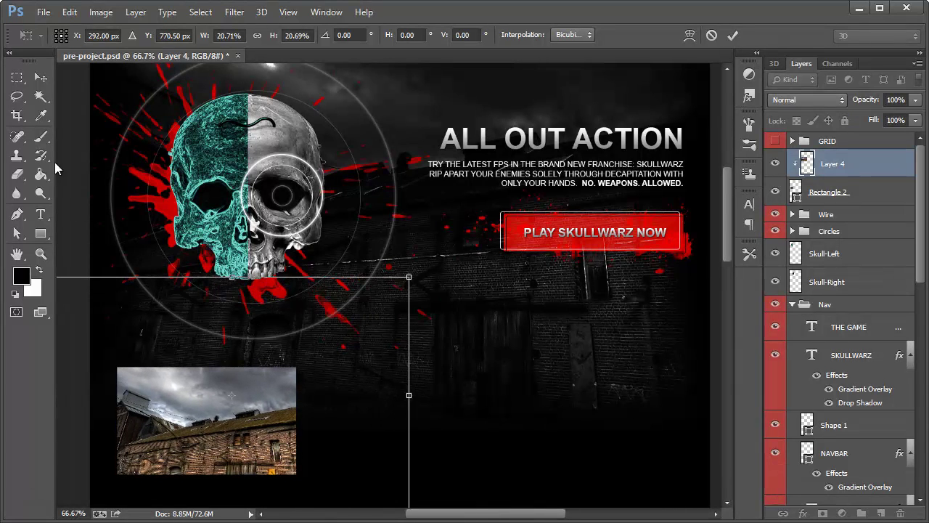
pyautogui.click(40, 77)
pyautogui.press('Return')
# Step: Draw a 78 px circle in the middle of the photo thumbnail
pyautogui.scroll(-2, 363, 290)
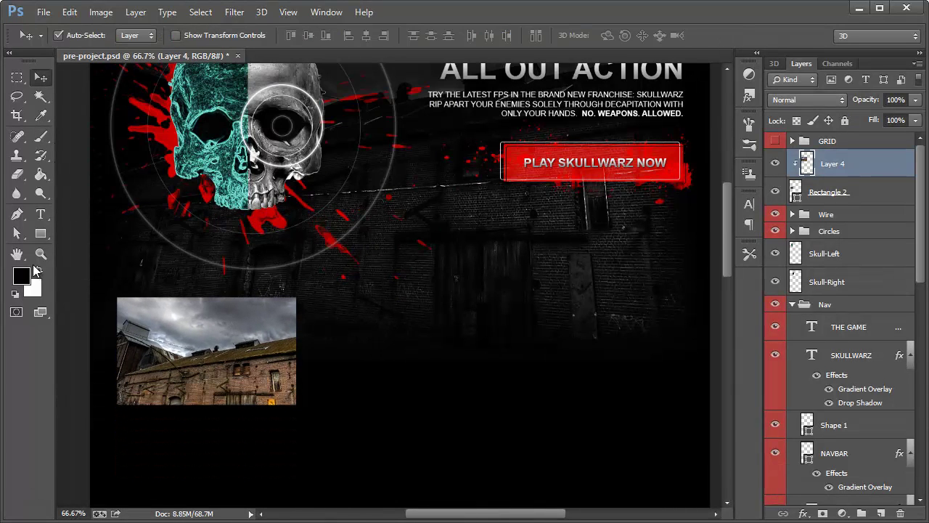
pyautogui.click(41, 233)
pyautogui.click(116, 262)
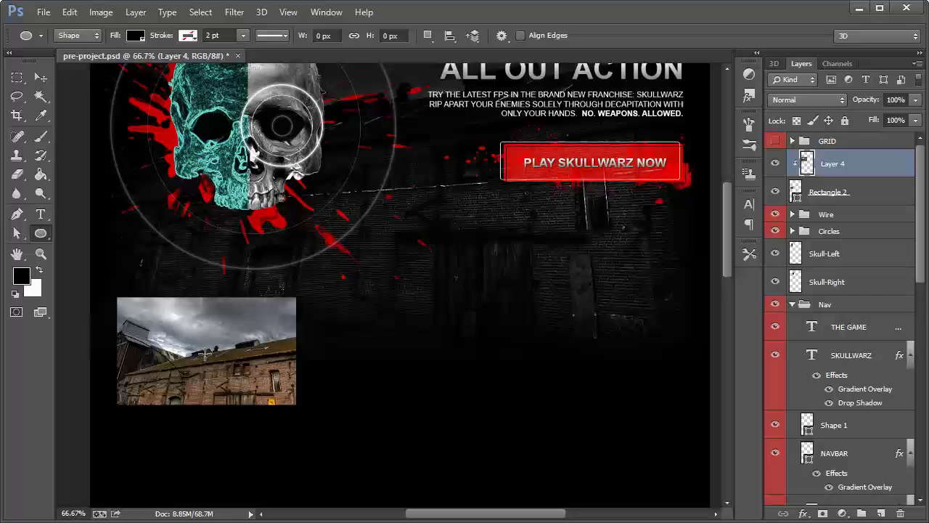
pyautogui.moveTo(204, 353); pyautogui.dragTo(224, 373)
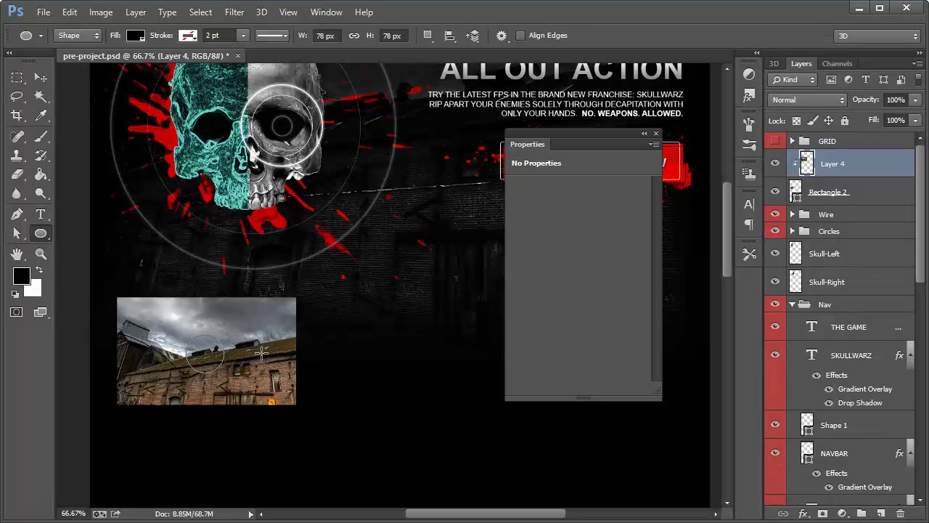
pyautogui.press('v')
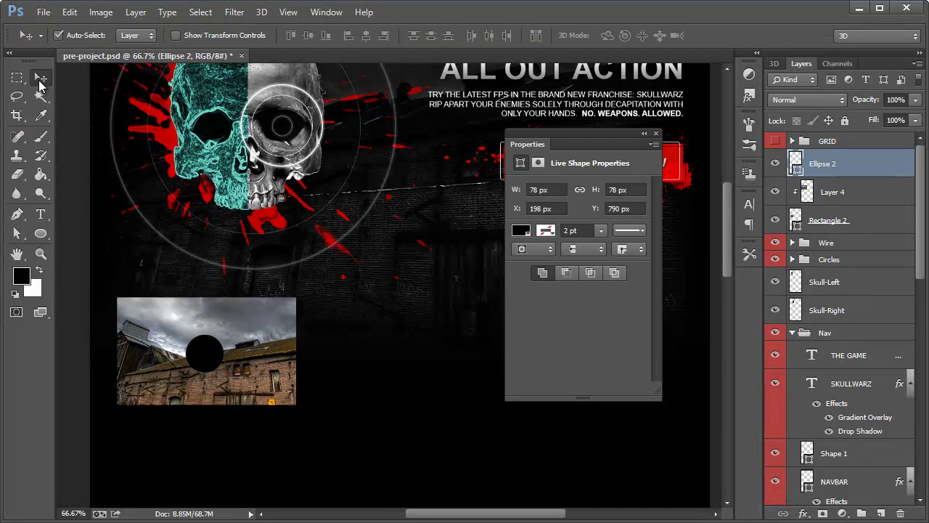
pyautogui.press('Up')
pyautogui.press('Up')
pyautogui.press('Up')
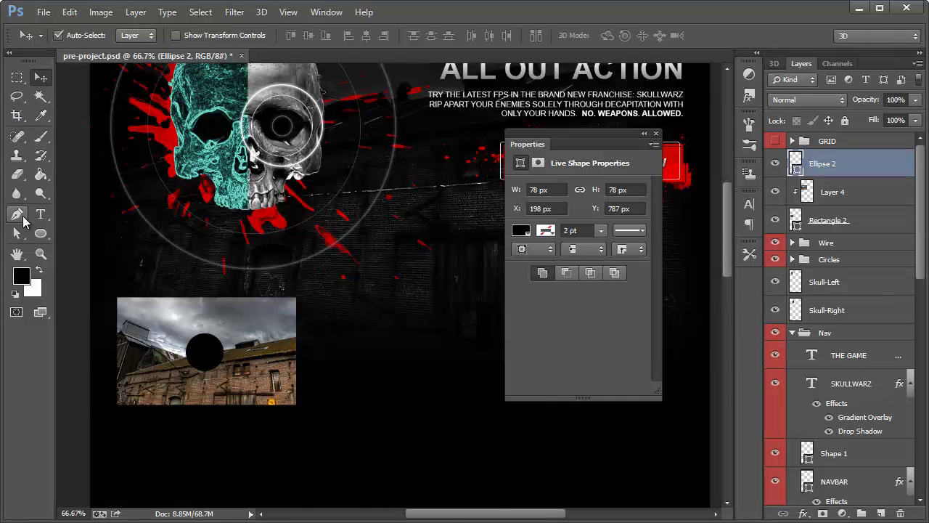
# Step: Draw a play triangle on the circle with the Pen tool and fill it white
pyautogui.click(17, 214)
pyautogui.press('x')
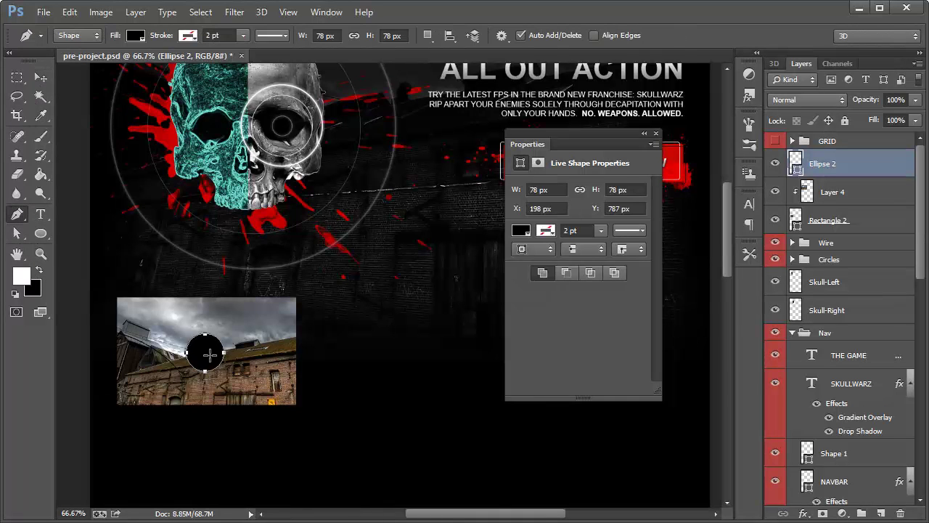
pyautogui.click(202, 348)
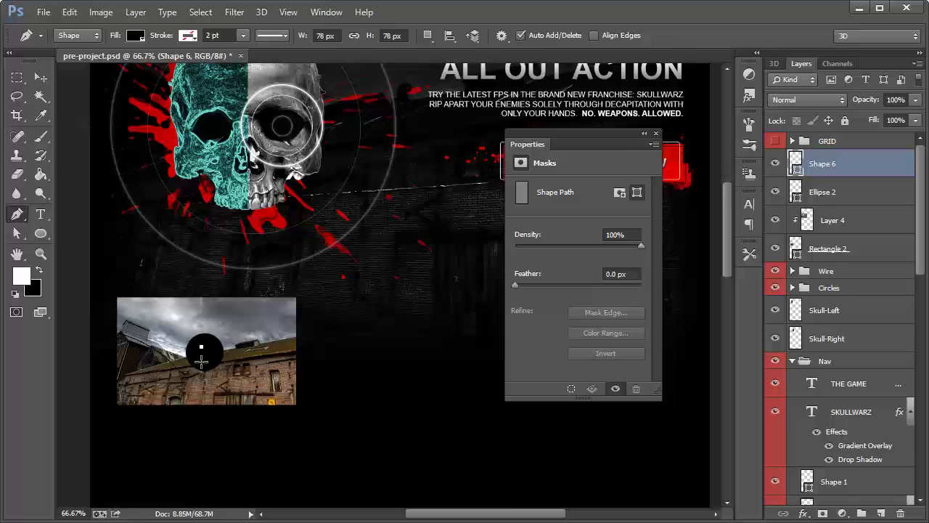
pyautogui.click(202, 361)
pyautogui.click(208, 354)
pyautogui.doubleClick(796, 164)
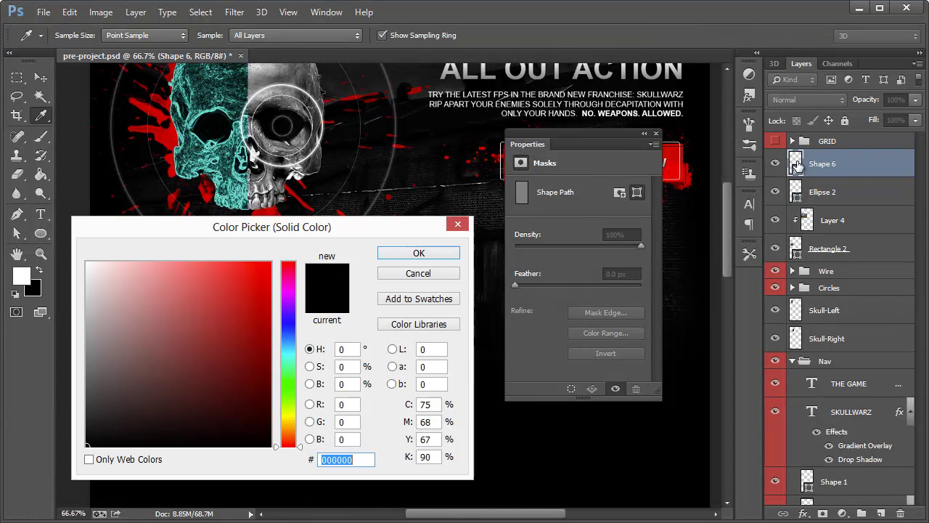
pyautogui.moveTo(276, 228); pyautogui.dragTo(518, 208)
pyautogui.click(328, 240)
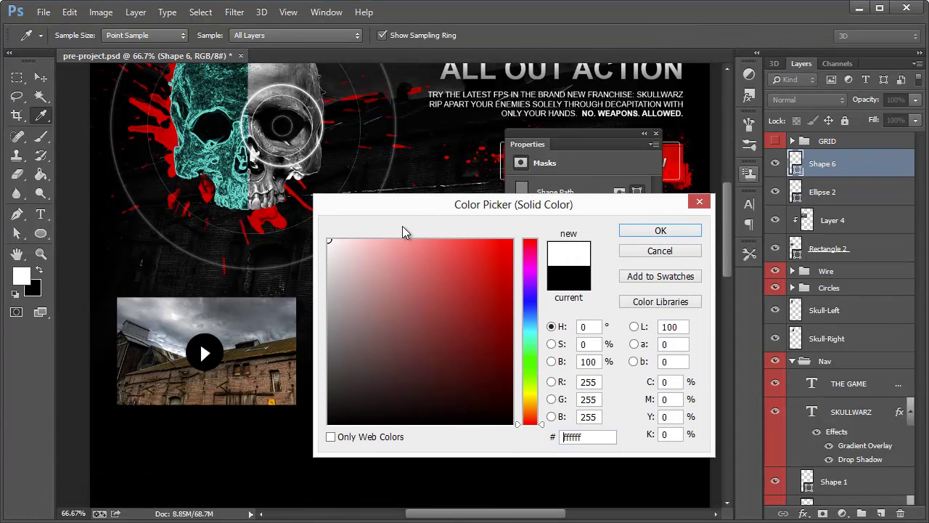
pyautogui.click(639, 231)
# Step: Set the dark circle's opacity to 63%
pyautogui.click(40, 77)
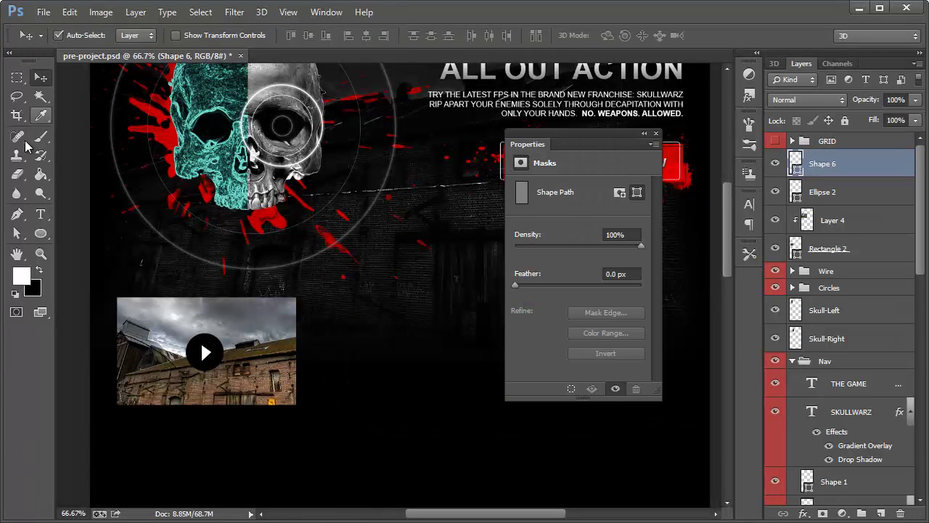
pyautogui.click(17, 233)
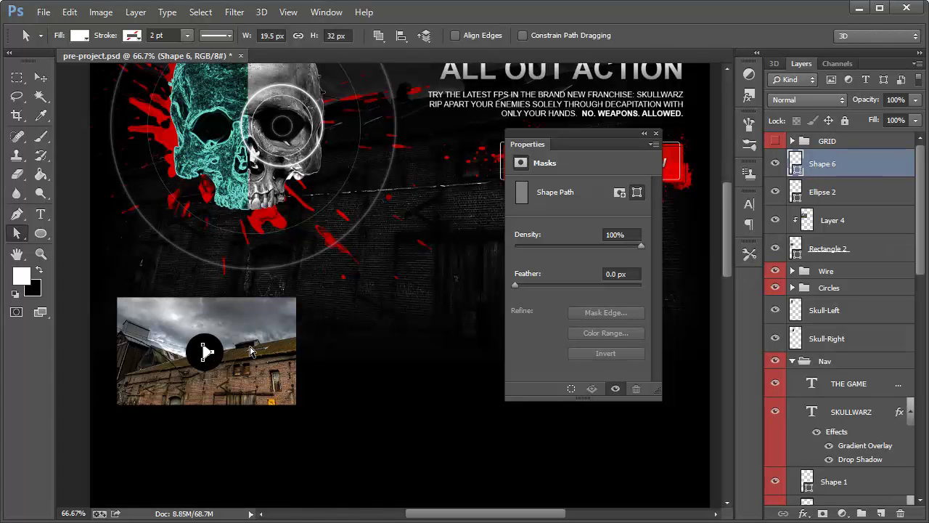
pyautogui.hotkey('ctrl', ';')
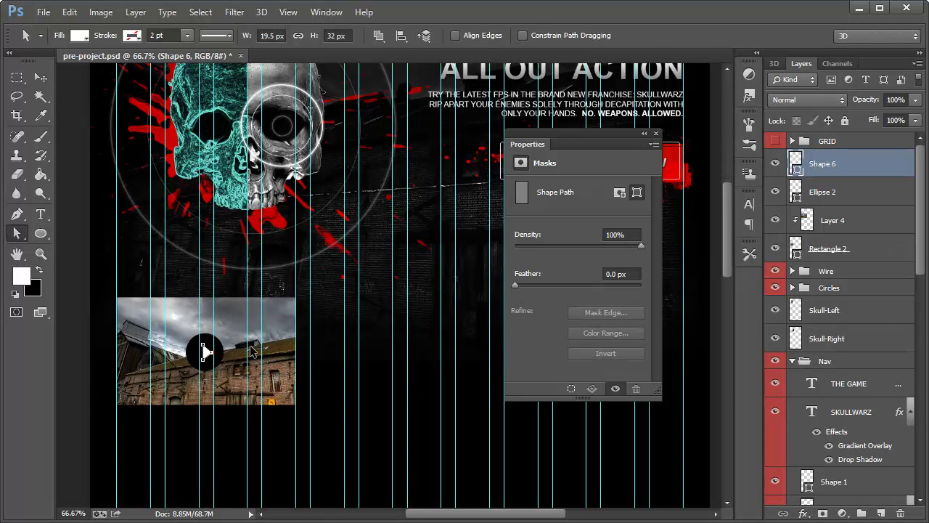
pyautogui.hotkey('ctrl', 'h')
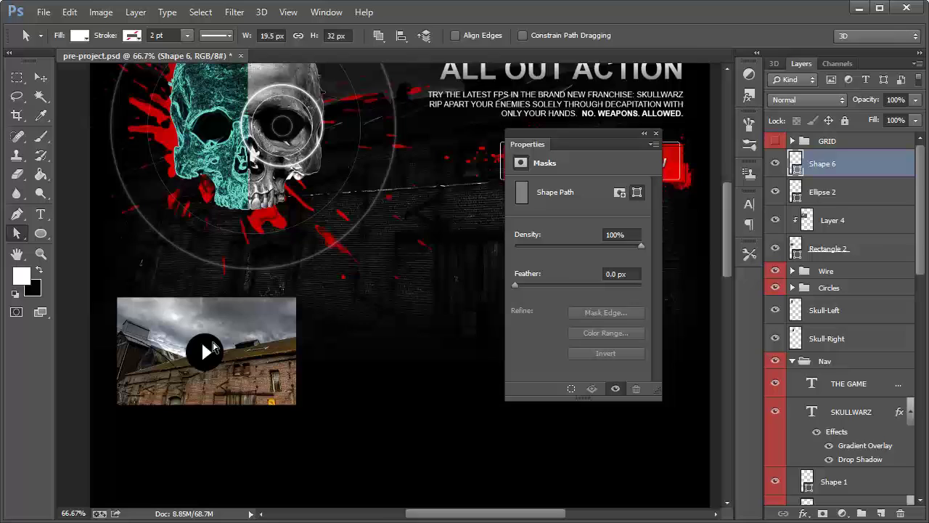
pyautogui.click(209, 351)
pyautogui.click(864, 203)
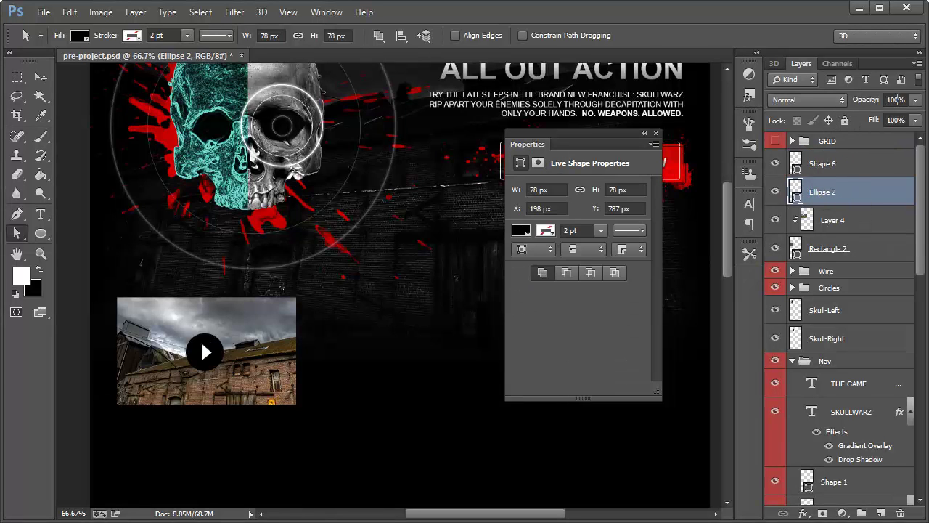
pyautogui.moveTo(915, 99); pyautogui.dragTo(890, 119)
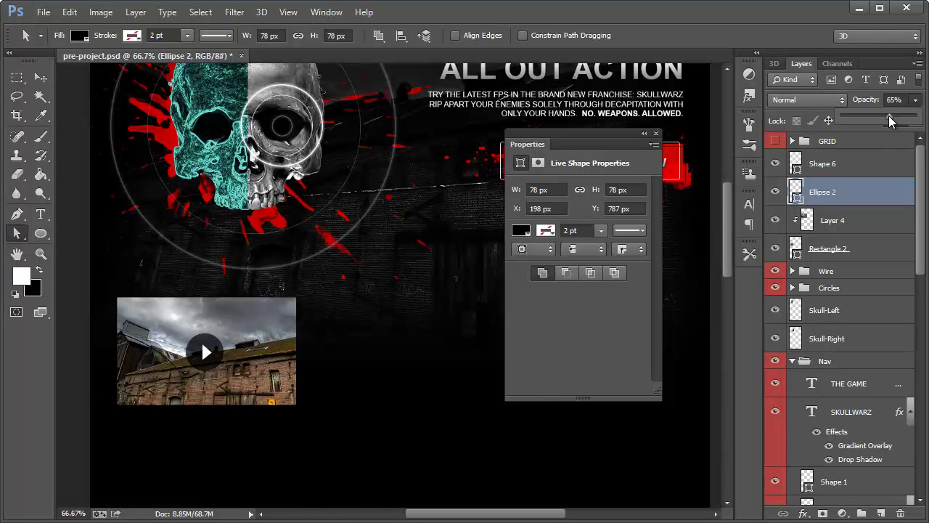
pyautogui.click(842, 202)
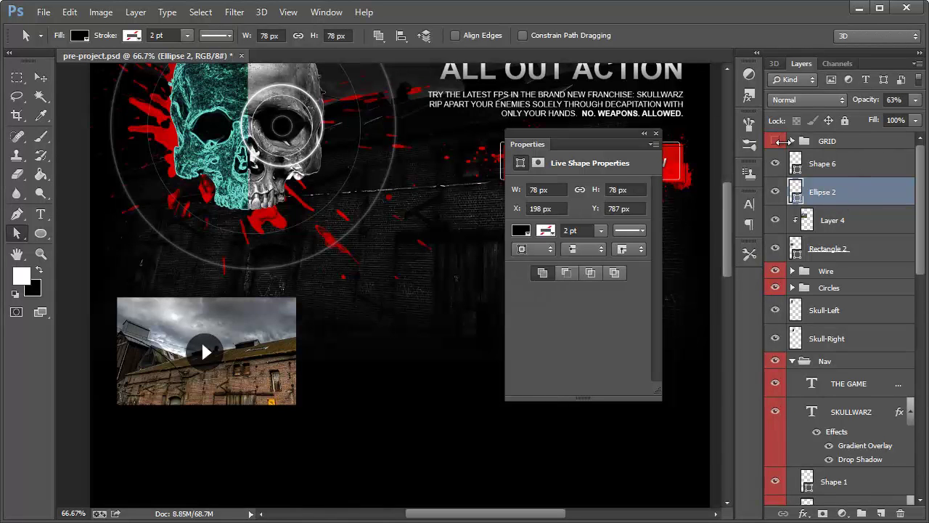
# Step: Select the triangle, circle, photo and Rectangle 2 and move them slightly lower
pyautogui.click(45, 77)
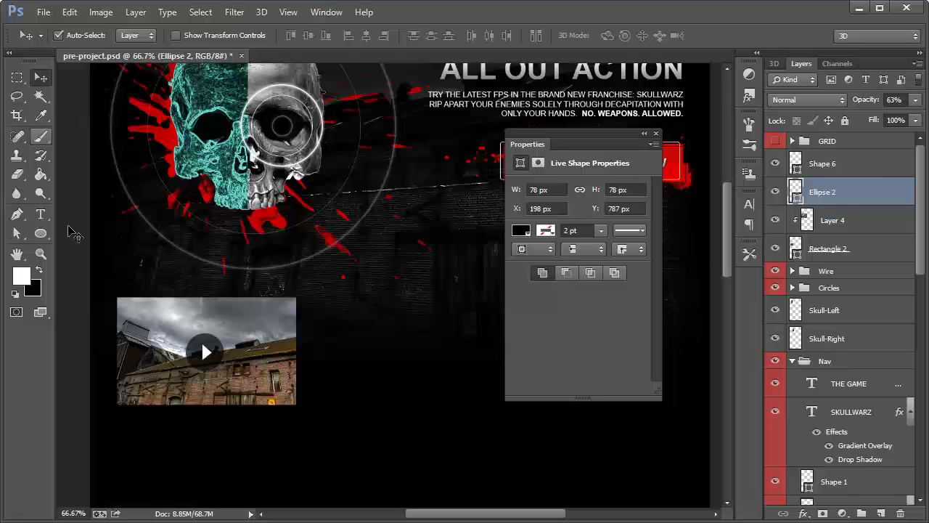
pyautogui.click(209, 353)
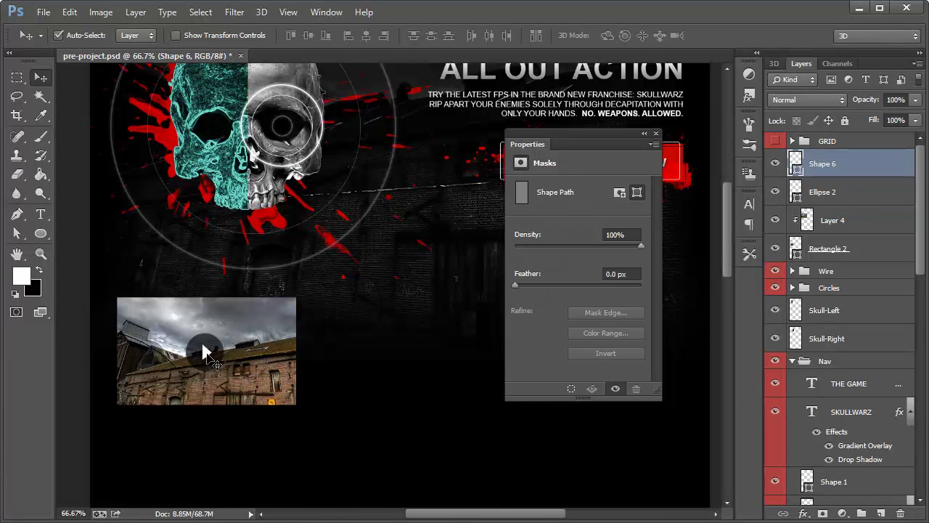
pyautogui.keyDown('shift'); pyautogui.click(210, 352); pyautogui.keyUp('shift')
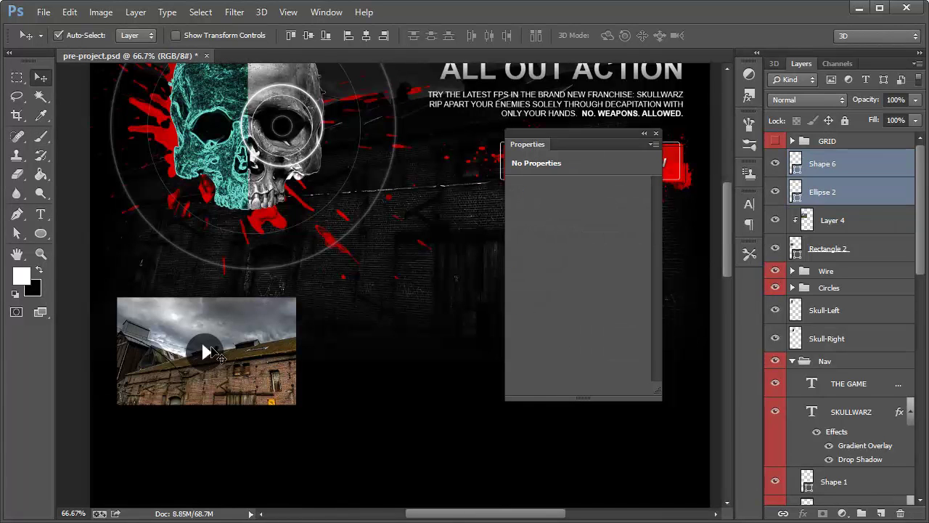
pyautogui.keyDown('shift'); pyautogui.click(243, 332); pyautogui.keyUp('shift')
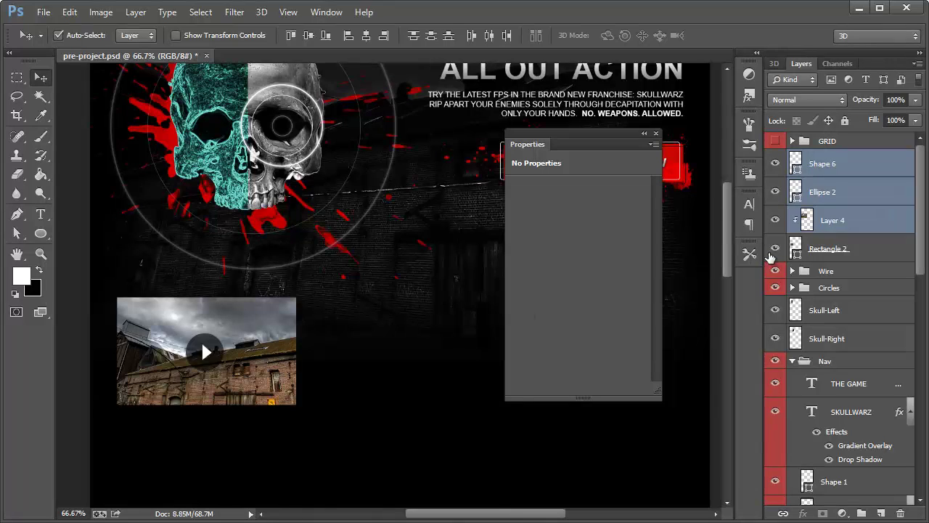
pyautogui.keyDown('shift'); pyautogui.click(851, 251); pyautogui.keyUp('shift')
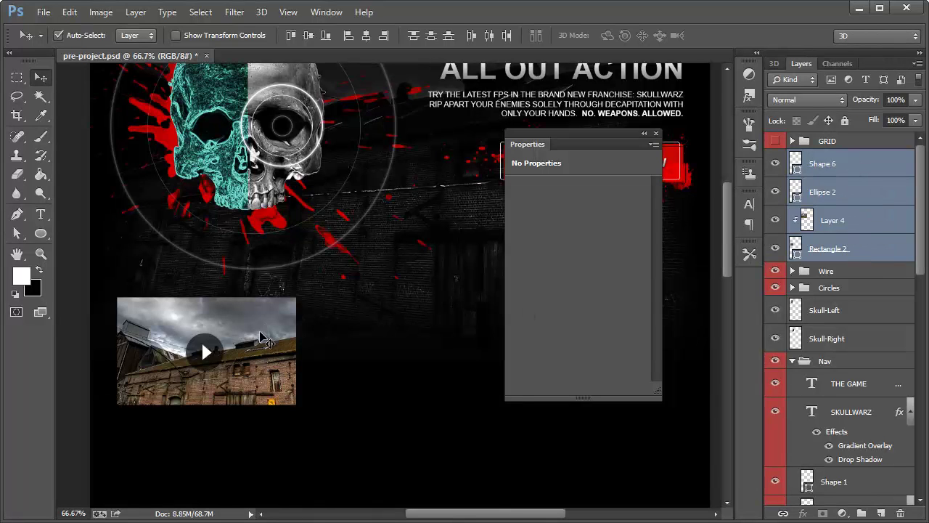
pyautogui.moveTo(264, 339); pyautogui.dragTo(264, 353)
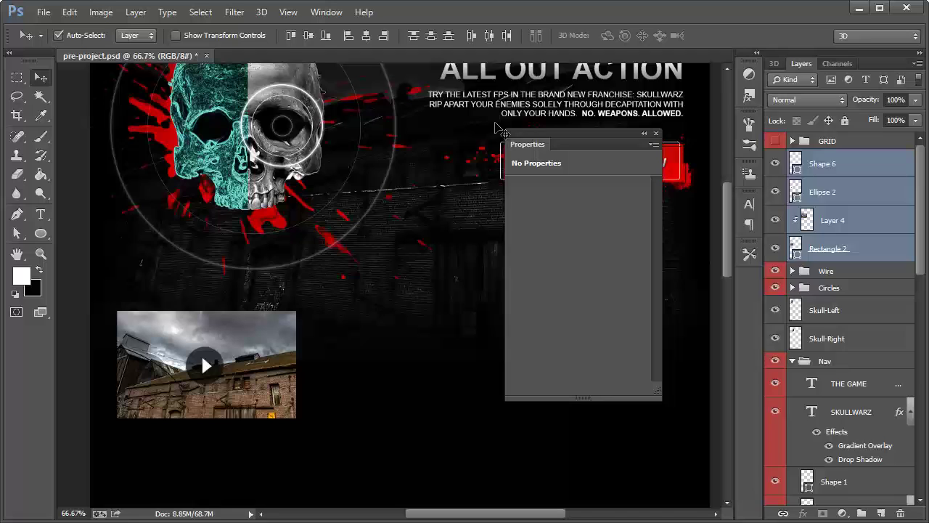
# Step: Duplicate the ALL OUT ACTION heading, shrink it, and place the copy above the thumbnail
pyautogui.click(490, 81)
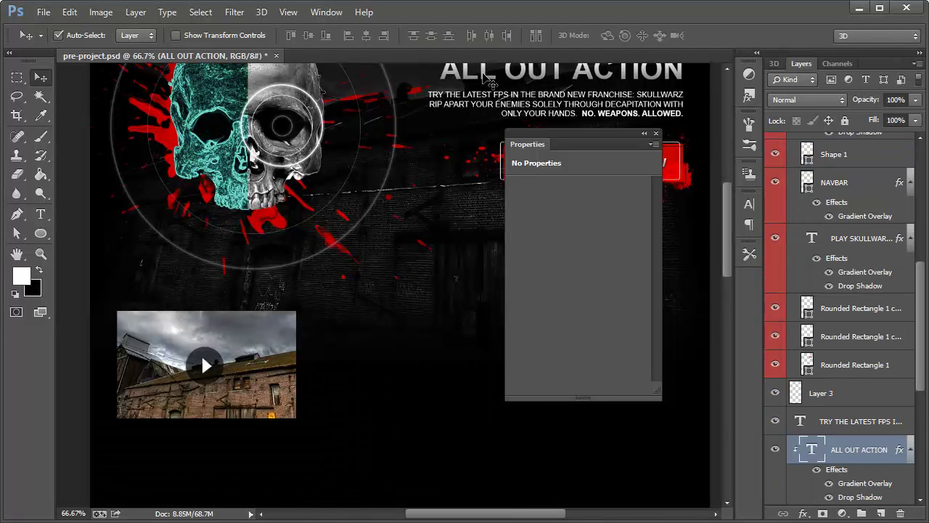
pyautogui.rightClick(835, 449)
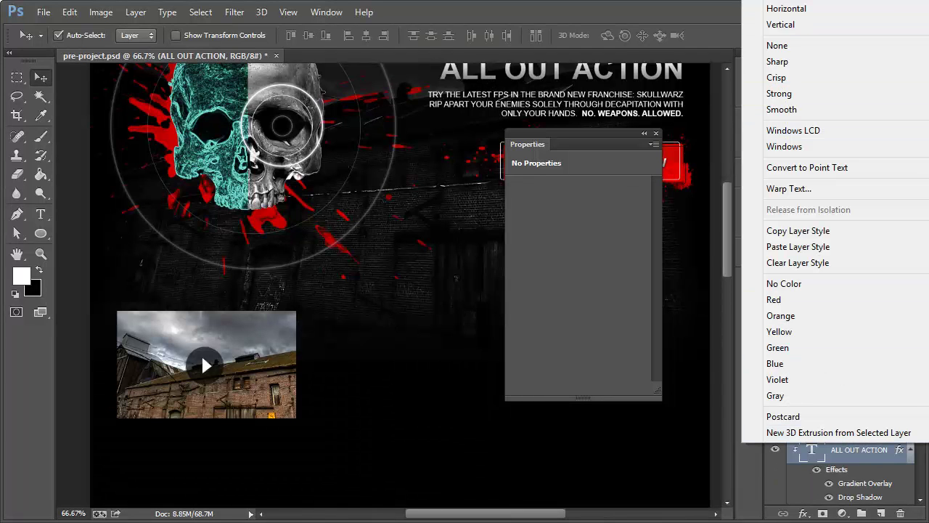
pyautogui.click(762, 21)
pyautogui.press('Return')
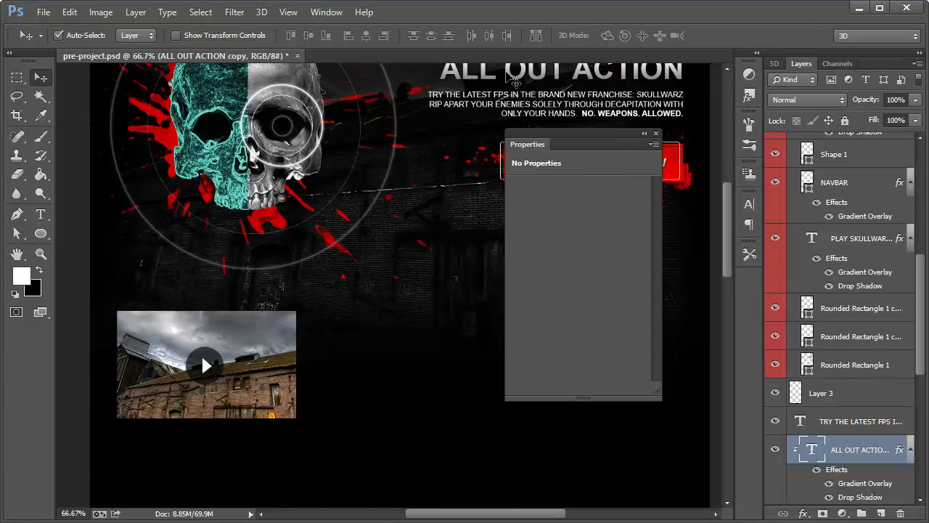
pyautogui.moveTo(514, 81); pyautogui.dragTo(207, 306)
pyautogui.hotkey('ctrl', 't')
pyautogui.moveTo(357, 276); pyautogui.dragTo(243, 278)
pyautogui.press('Return')
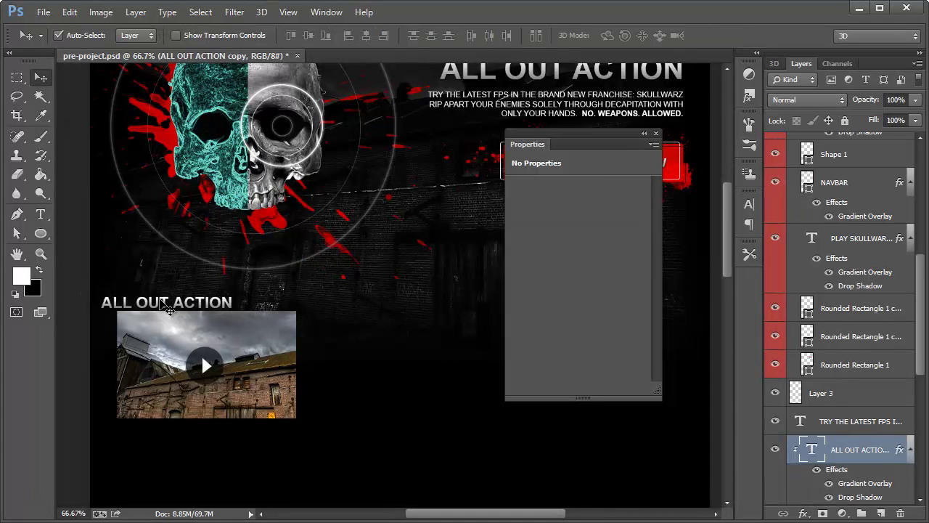
pyautogui.moveTo(166, 305); pyautogui.dragTo(180, 302)
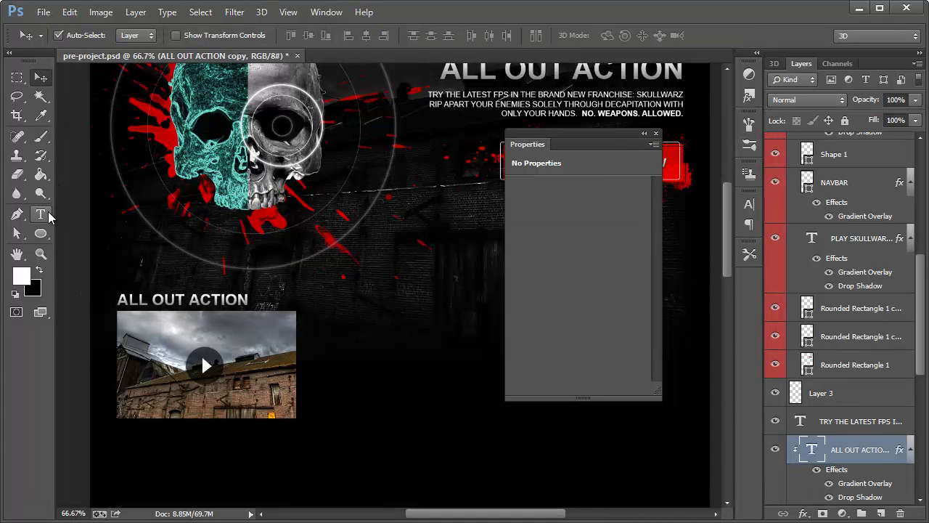
# Step: Retype the copied heading's text as the CATACOMBS ACTION caption
pyautogui.click(40, 214)
pyautogui.doubleClick(204, 298)
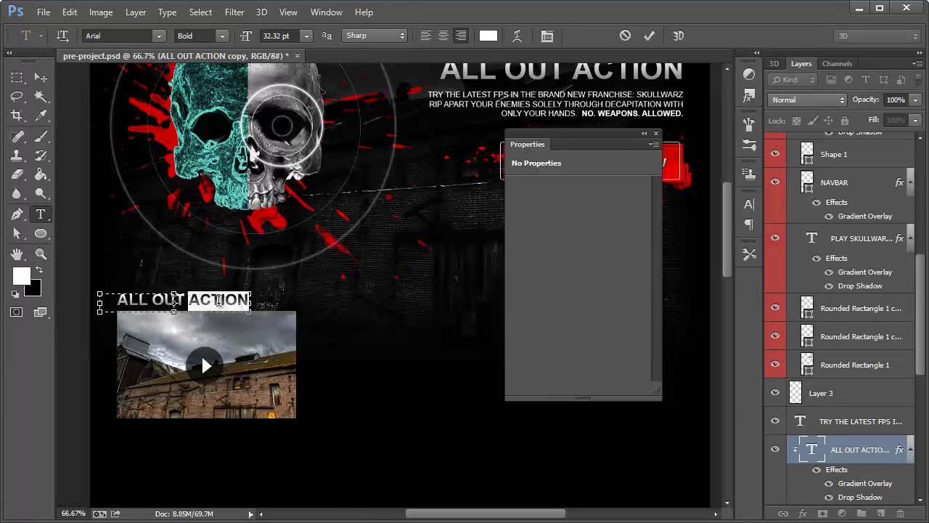
pyautogui.hotkey('ctrl', 'a')
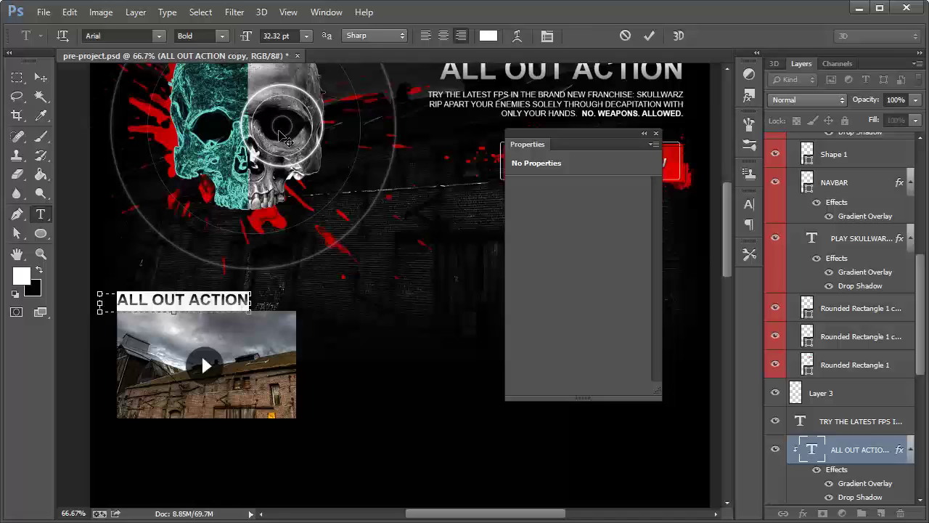
pyautogui.write('CATACOMBS A')
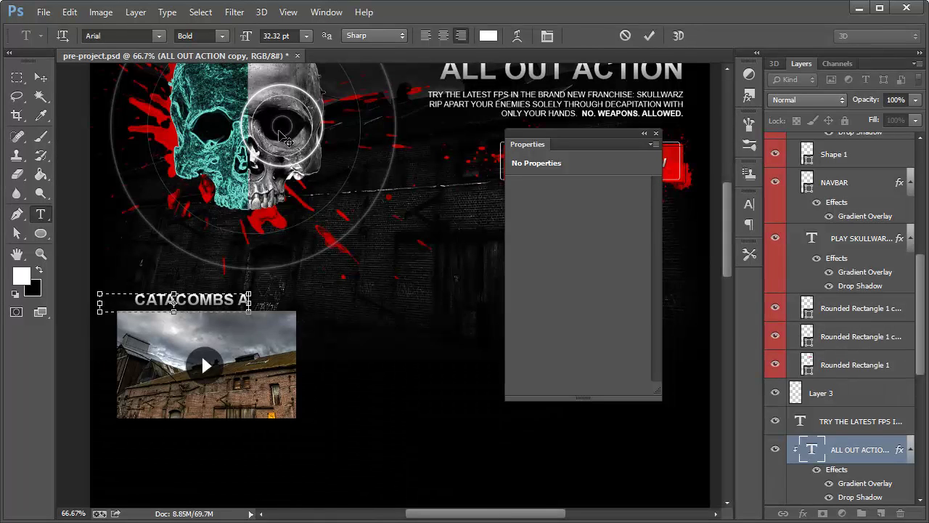
pyautogui.press('BackSpace')
pyautogui.press('BackSpace')
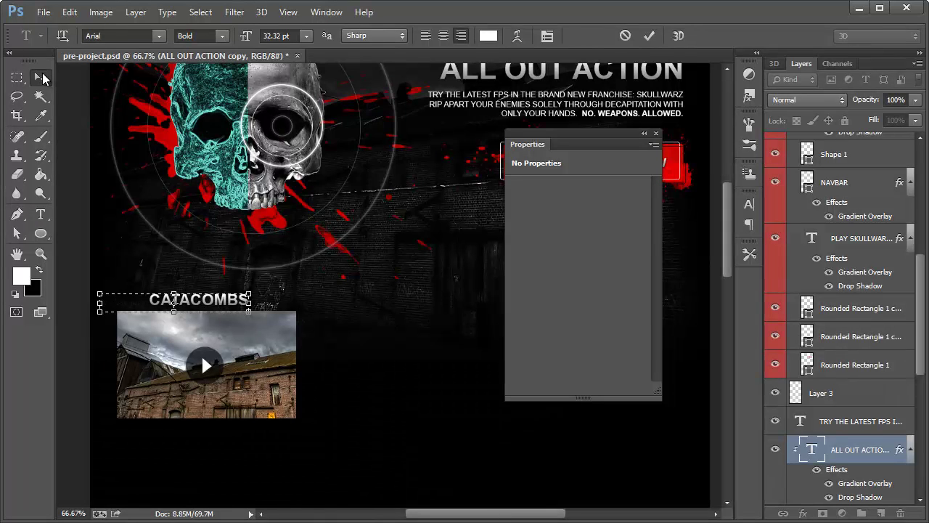
pyautogui.hotkey('ctrl', 'Return')
# Step: Set the caption's font size to 24 and shift it left to the thumbnail's edge
pyautogui.click(282, 36)
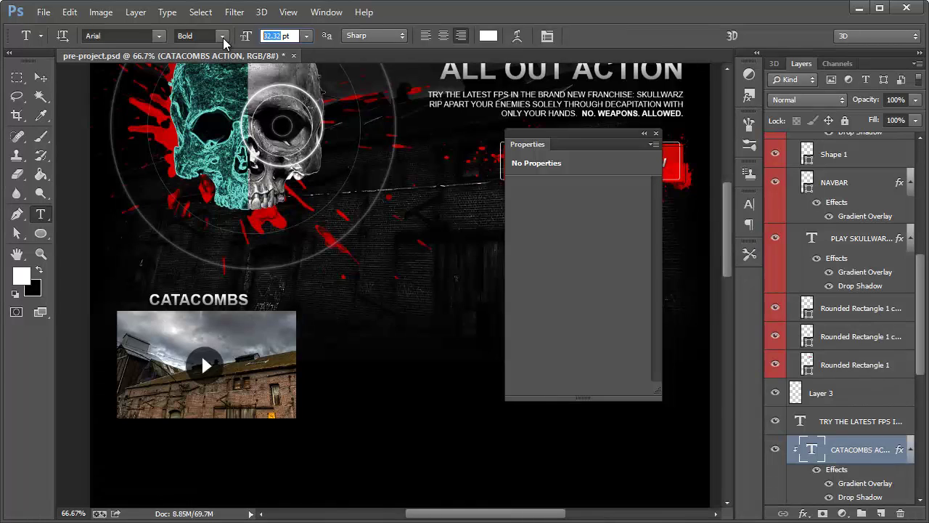
pyautogui.write('24')
pyautogui.press('Return')
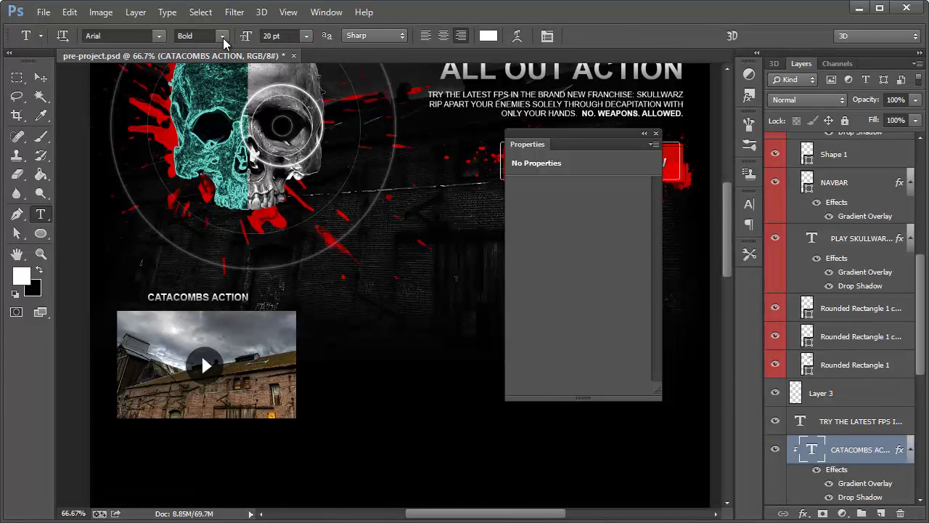
pyautogui.click(40, 80)
pyautogui.moveTo(203, 302); pyautogui.dragTo(173, 306)
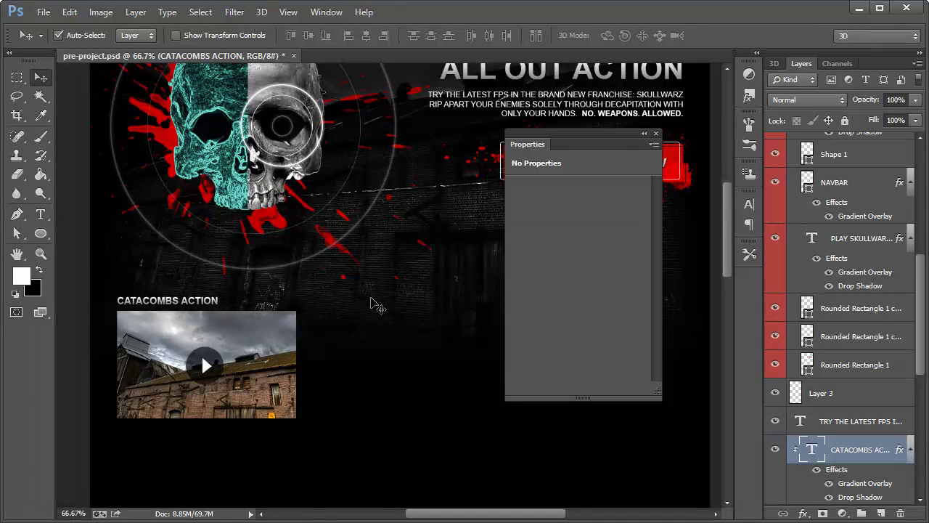
# Step: Close the empty Properties panel and briefly toggle the GRID layer on and off
pyautogui.click(656, 132)
pyautogui.scroll(-2, 655, 138)
pyautogui.scroll(5, 857, 208)
pyautogui.scroll(3, 856, 209)
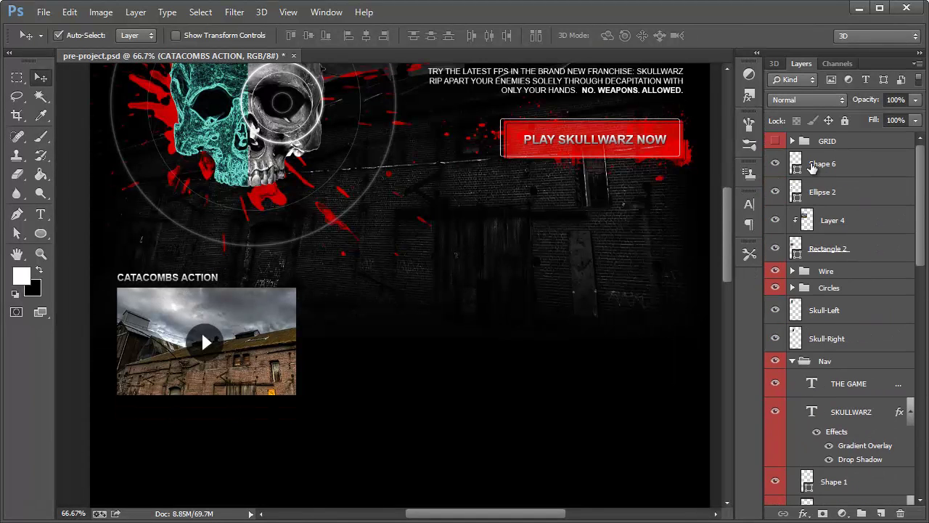
pyautogui.click(775, 141)
pyautogui.scroll(-6, 322, 253)
pyautogui.scroll(1, 208, 239)
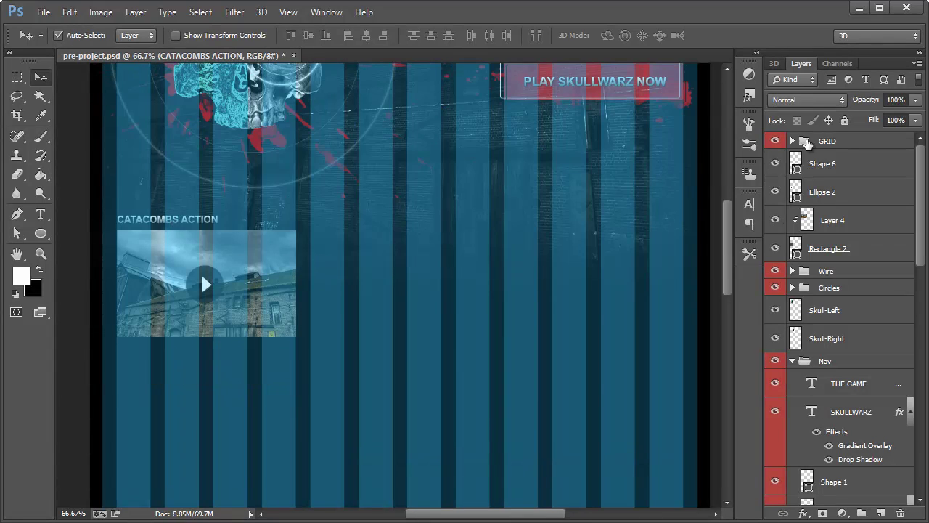
pyautogui.click(774, 141)
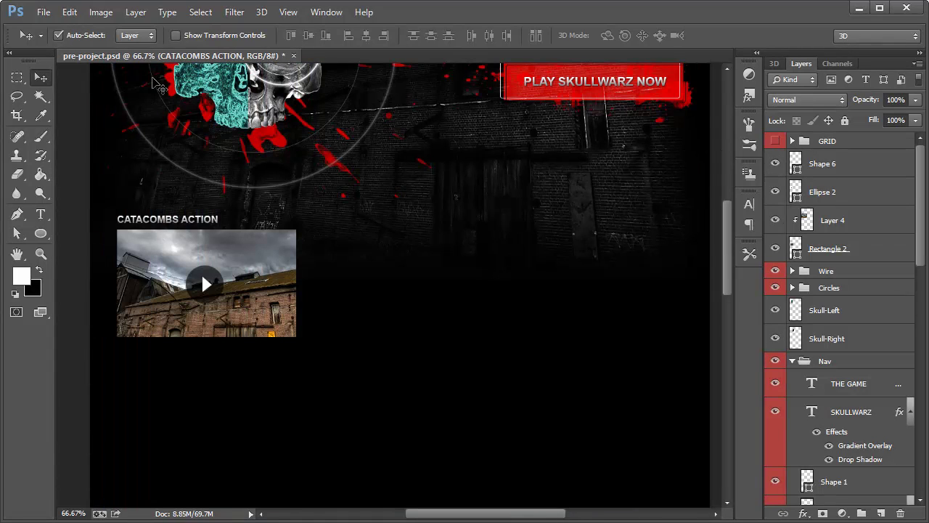
# Step: Group the thumbnail's photo, Rectangle 2, Ellipse 2 and Shape 6 layers as 'video'
pyautogui.click(168, 225)
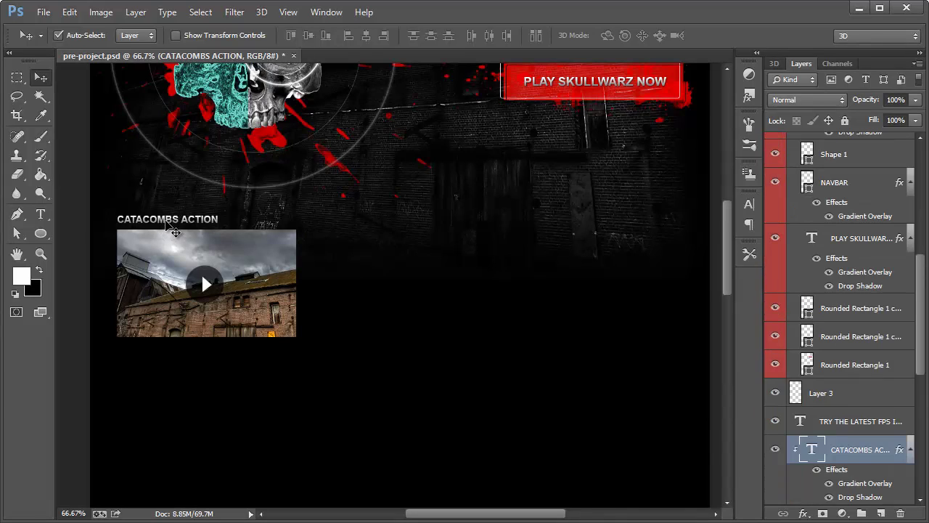
pyautogui.click(232, 242)
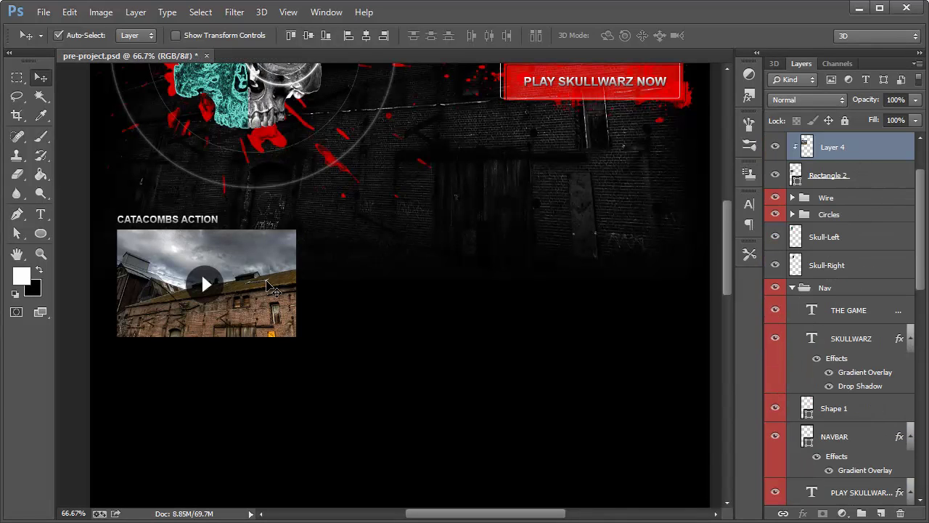
pyautogui.keyDown('shift'); pyautogui.click(837, 181); pyautogui.keyUp('shift')
pyautogui.scroll(2, 837, 179)
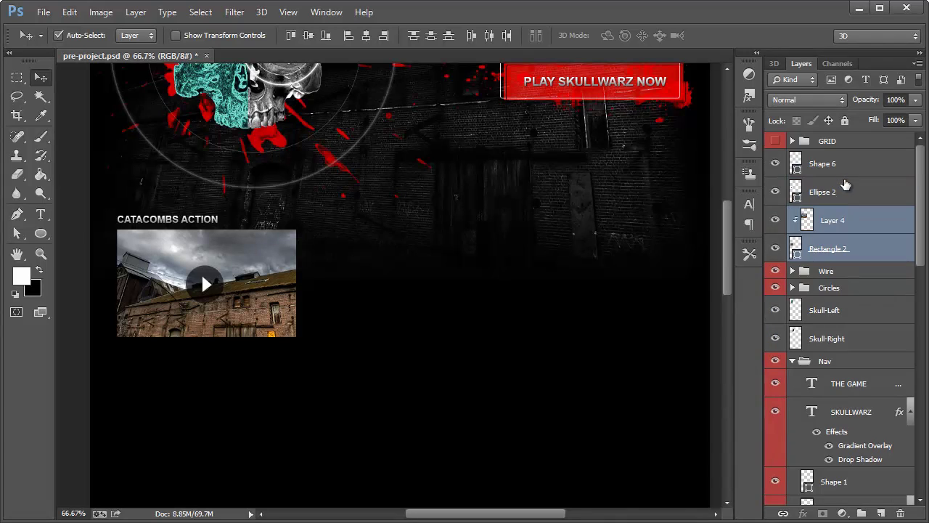
pyautogui.keyDown('shift'); pyautogui.click(838, 195); pyautogui.keyUp('shift')
pyautogui.keyDown('shift'); pyautogui.click(834, 165); pyautogui.keyUp('shift')
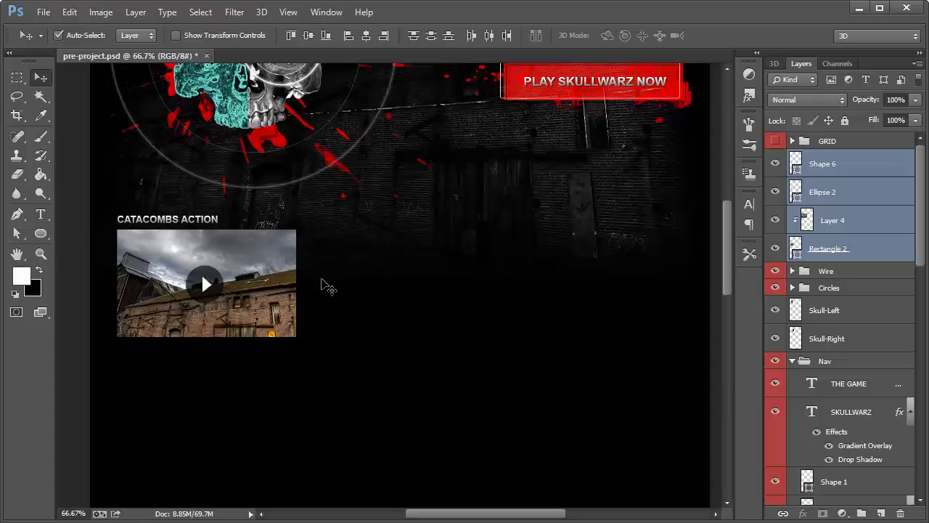
pyautogui.hotkey('ctrl', 'g')
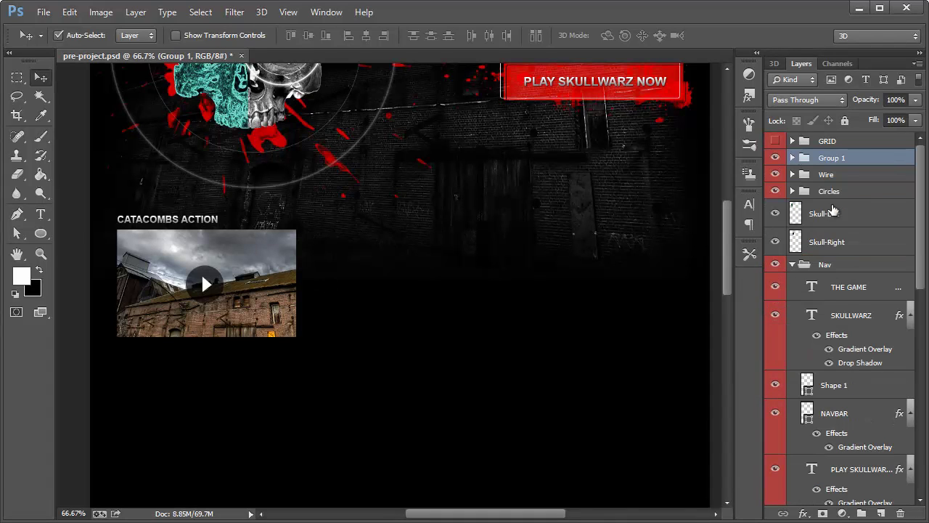
pyautogui.doubleClick(834, 158)
pyautogui.write('video')
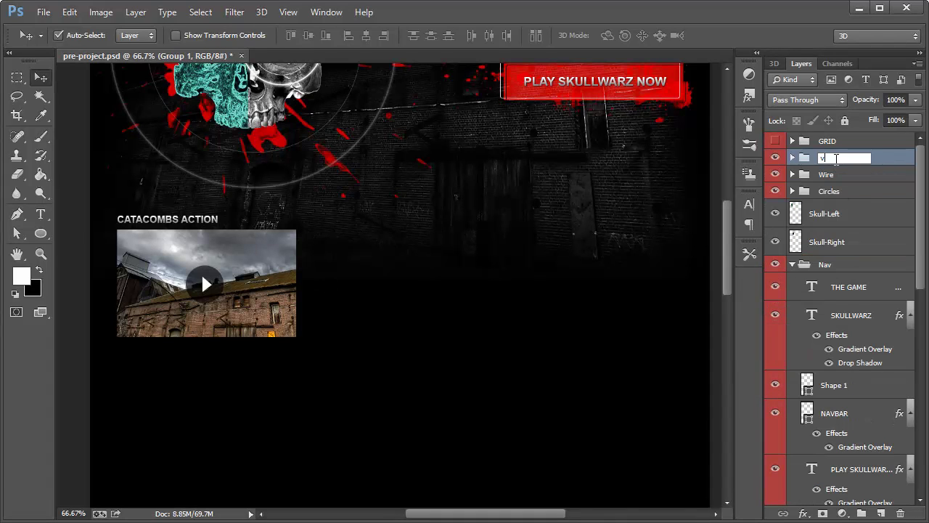
pyautogui.press('Return')
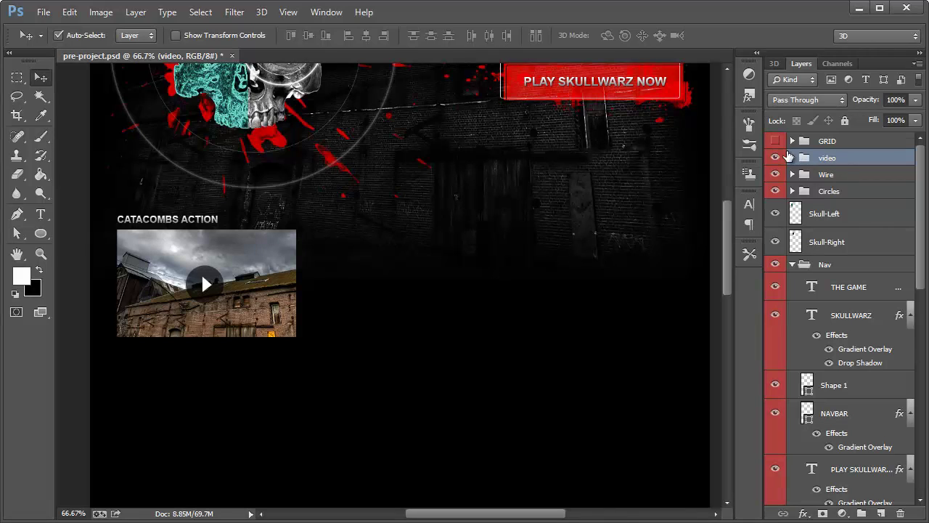
# Step: Show the column grid and duplicate the video group
pyautogui.click(775, 141)
pyautogui.rightClick(829, 164)
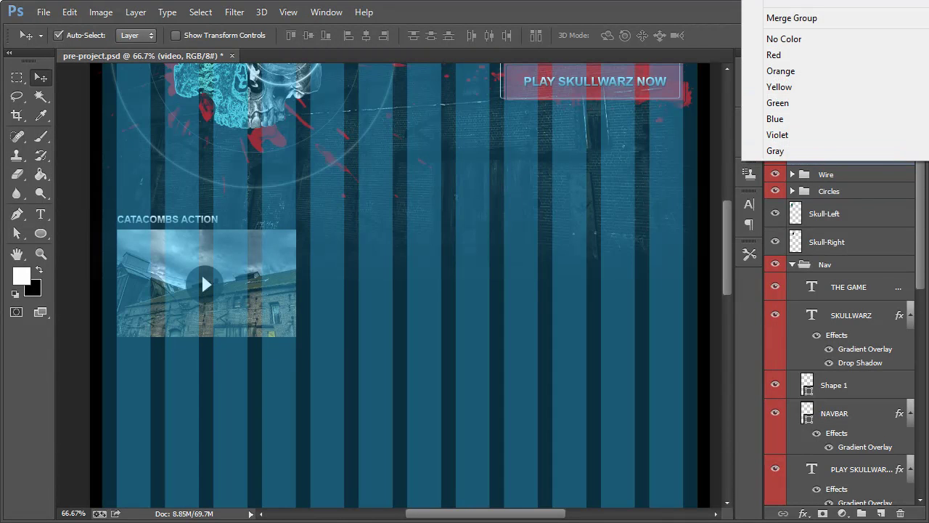
pyautogui.click(791, 3)
pyautogui.press('Return')
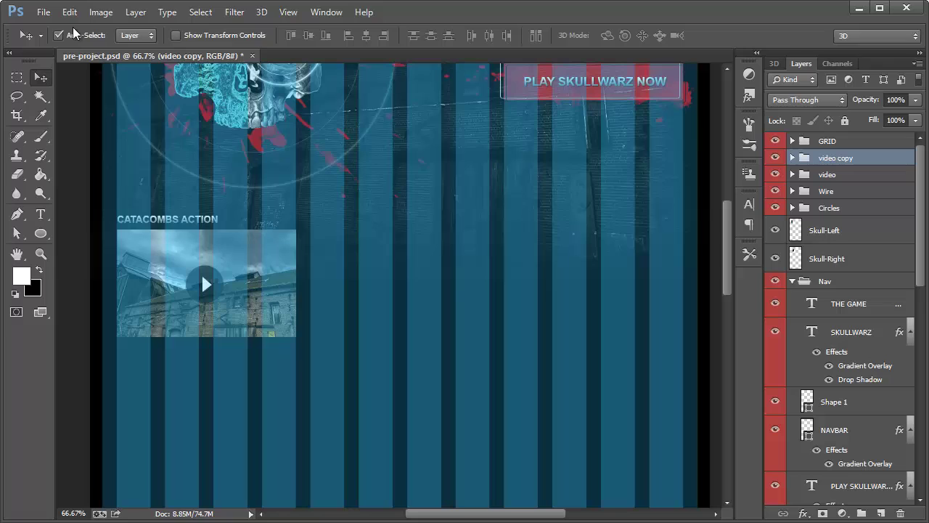
# Step: Place the video copy beside the original and a third duplicate at the row's right end
pyautogui.click(73, 30)
pyautogui.moveTo(242, 276); pyautogui.dragTo(429, 275)
pyautogui.rightClick(828, 157)
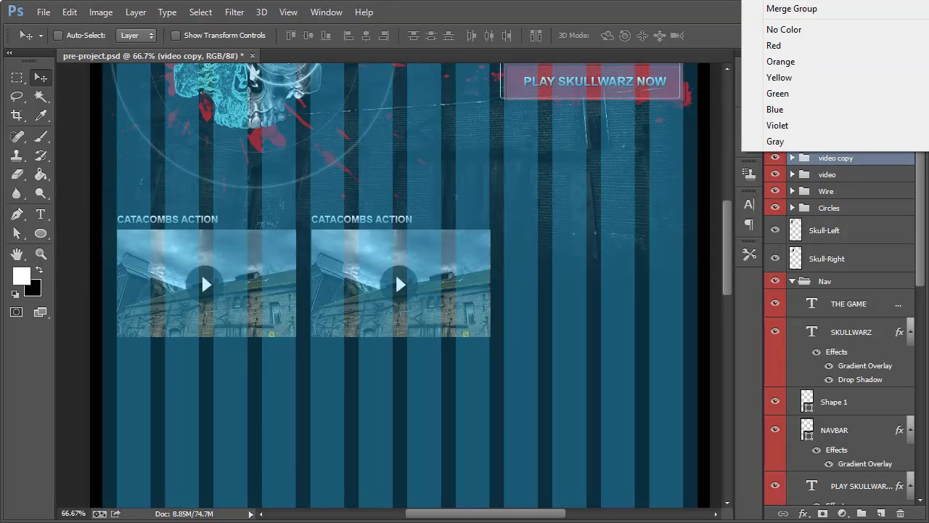
pyautogui.click(791, 3)
pyautogui.click(593, 108)
pyautogui.moveTo(358, 280); pyautogui.dragTo(560, 270)
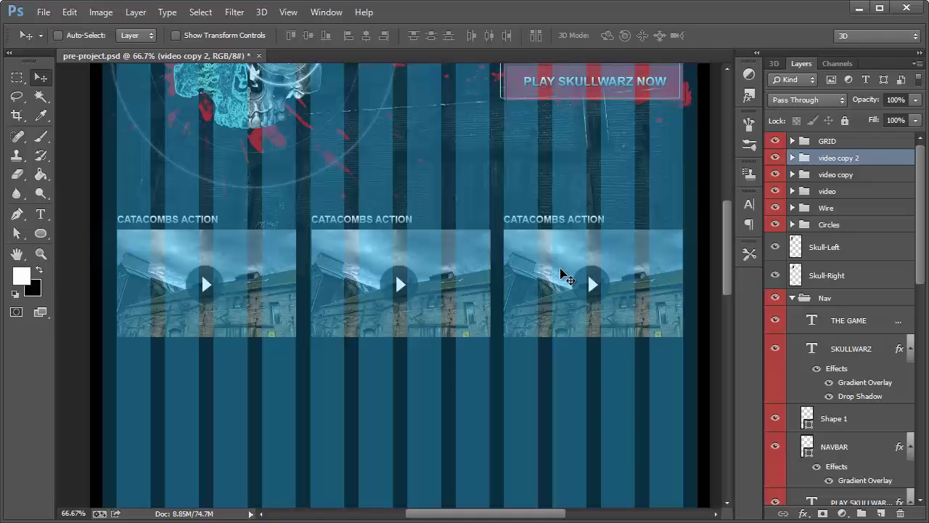
# Step: Hide the grid and shift the middle and right thumbnail photos to different crops
pyautogui.click(775, 141)
pyautogui.moveTo(732, 211)
pyautogui.mouseDown()
pyautogui.moveTo(731, 186)
pyautogui.moveTo(733, 209)
pyautogui.mouseUp()
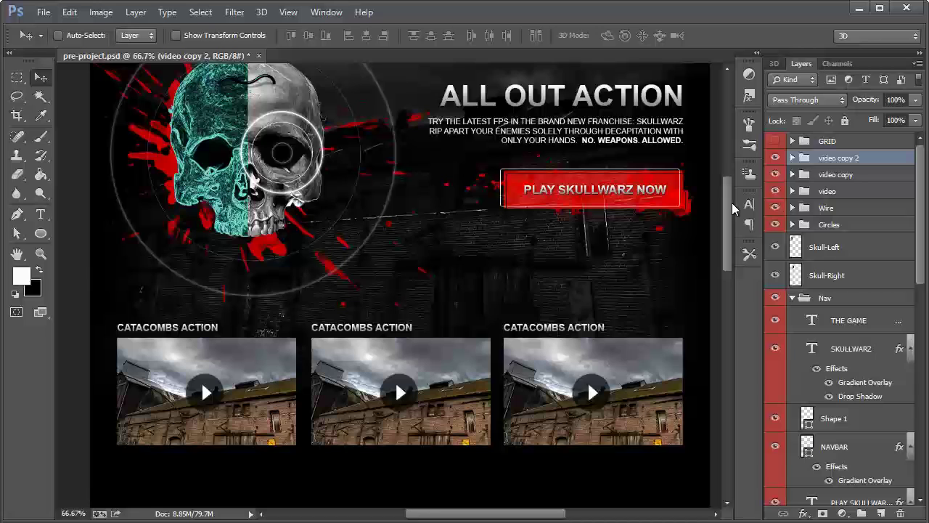
pyautogui.click(58, 35)
pyautogui.moveTo(424, 374); pyautogui.dragTo(462, 353)
pyautogui.moveTo(649, 381); pyautogui.dragTo(591, 323)
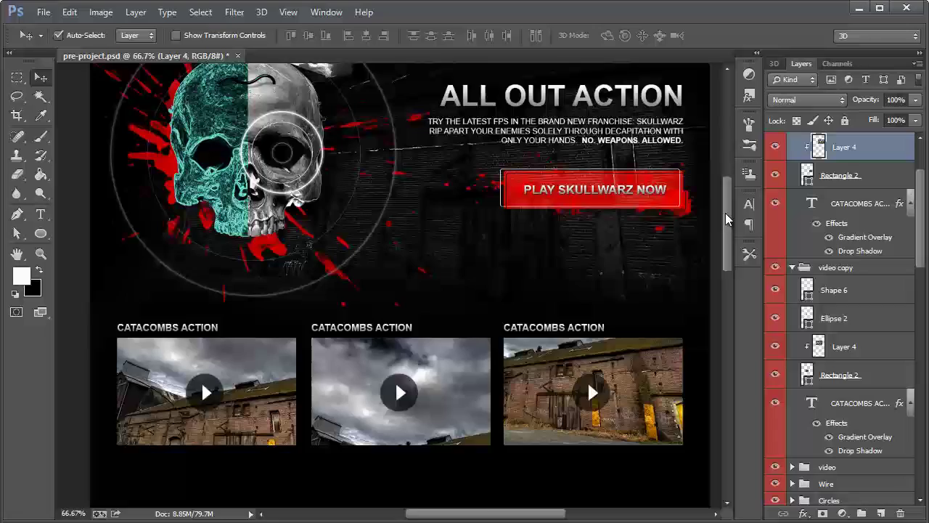
pyautogui.moveTo(725, 213); pyautogui.dragTo(725, 246)
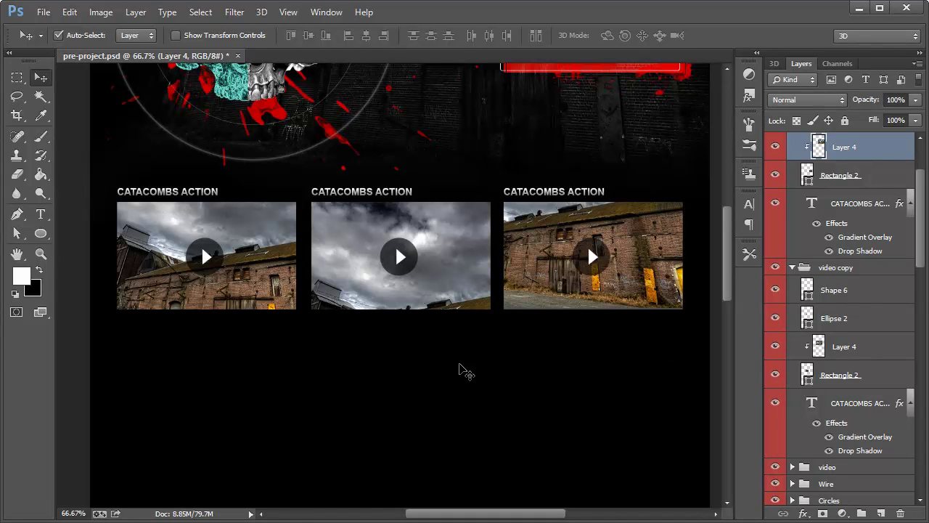
pyautogui.moveTo(724, 286); pyautogui.dragTo(723, 227)
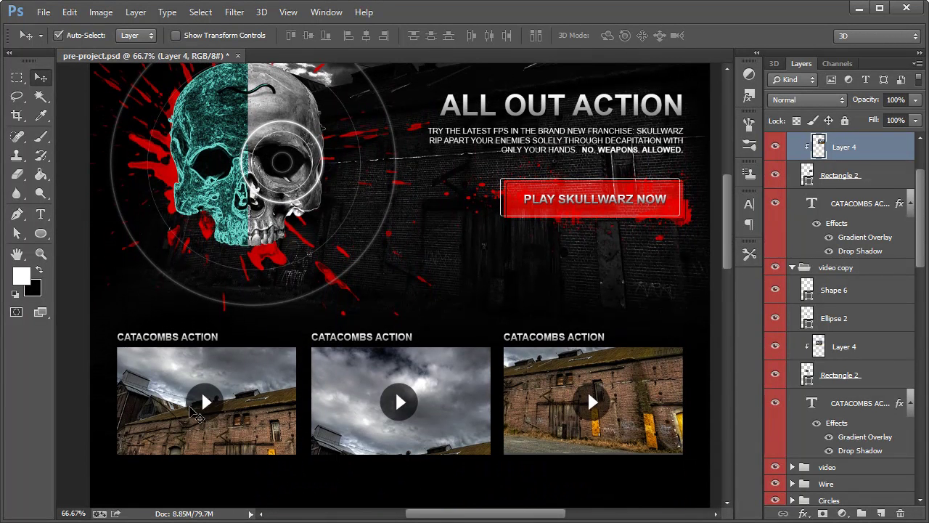
pyautogui.moveTo(730, 222)
pyautogui.mouseDown()
pyautogui.moveTo(731, 196)
pyautogui.moveTo(731, 216)
pyautogui.moveTo(730, 208)
pyautogui.mouseUp()
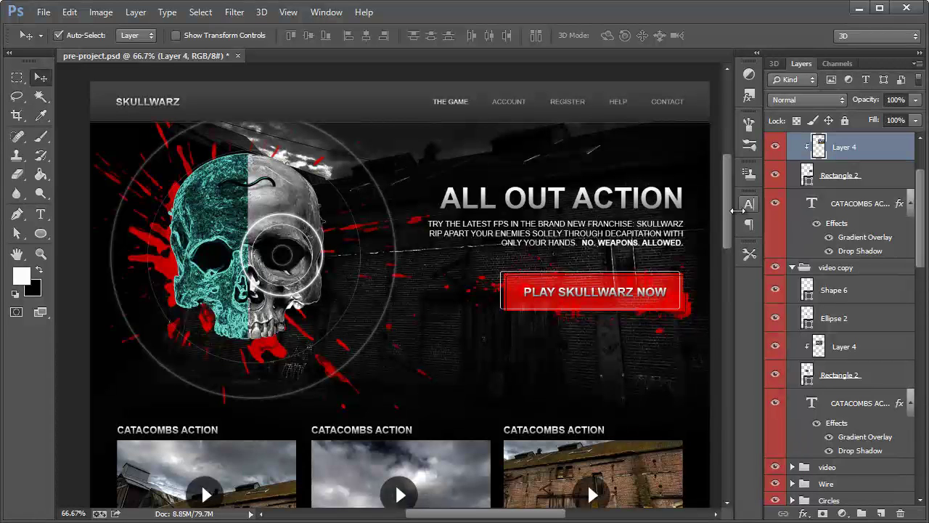
pyautogui.moveTo(730, 211); pyautogui.dragTo(729, 234)
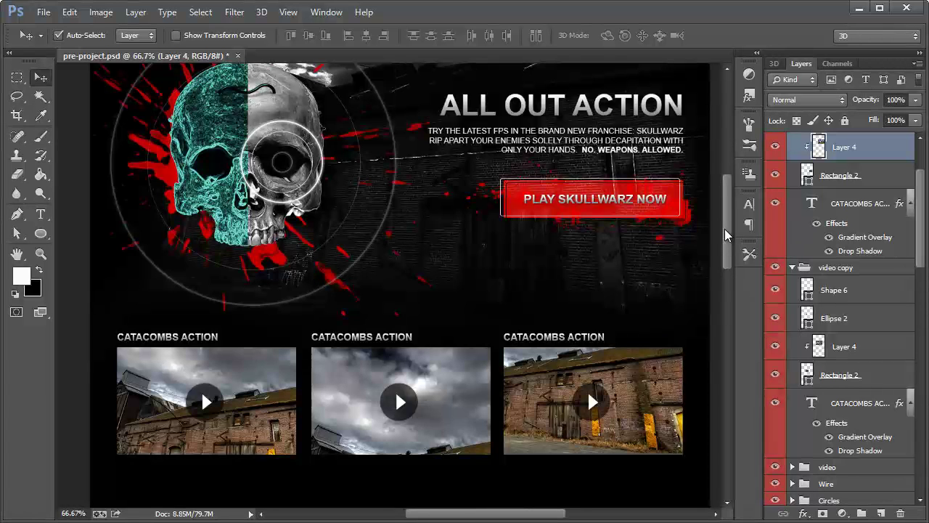
pyautogui.moveTo(725, 230); pyautogui.dragTo(726, 210)
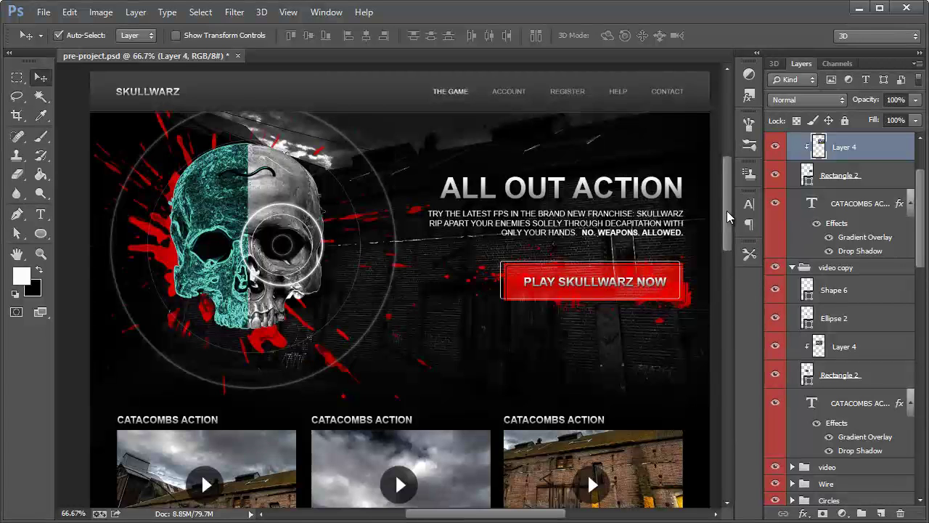
pyautogui.moveTo(727, 209); pyautogui.dragTo(727, 205)
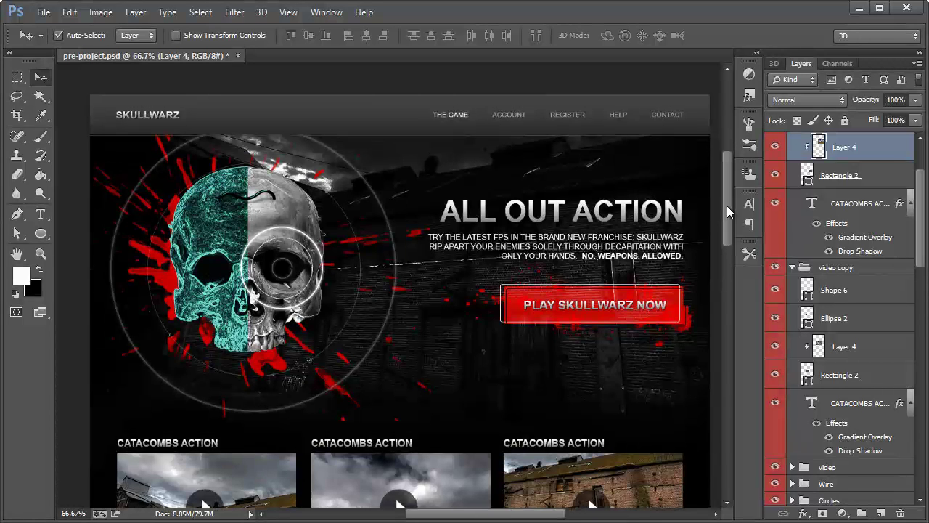
pyautogui.click(649, 246)
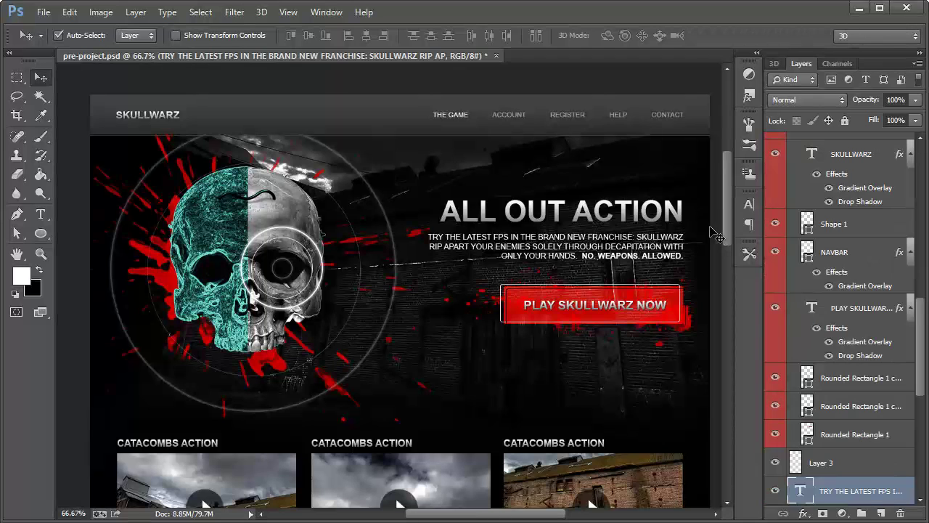
pyautogui.moveTo(725, 224); pyautogui.dragTo(720, 285)
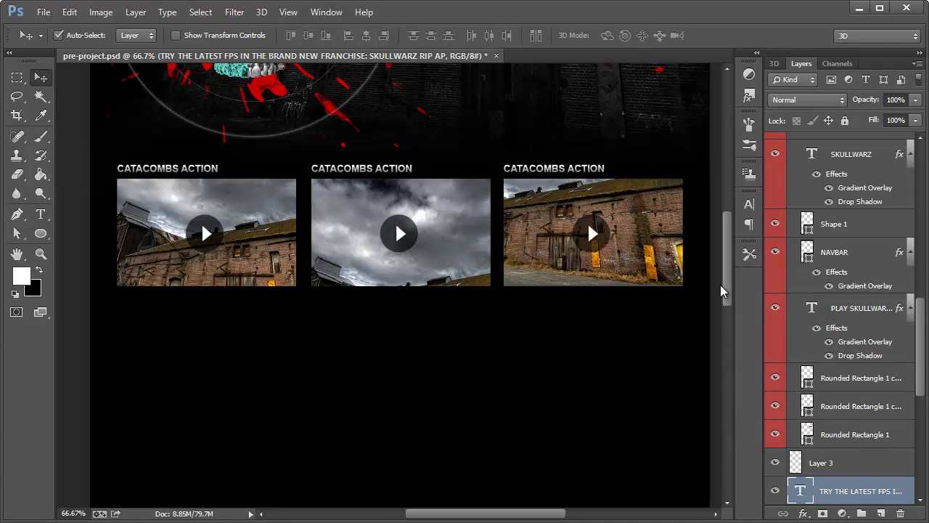
pyautogui.moveTo(720, 285)
pyautogui.mouseDown()
pyautogui.moveTo(726, 219)
pyautogui.moveTo(730, 272)
pyautogui.mouseUp()
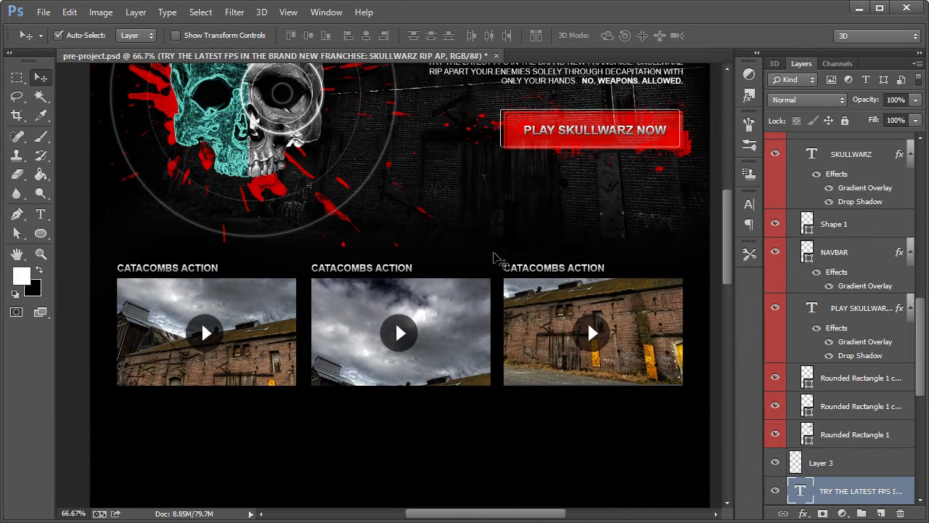